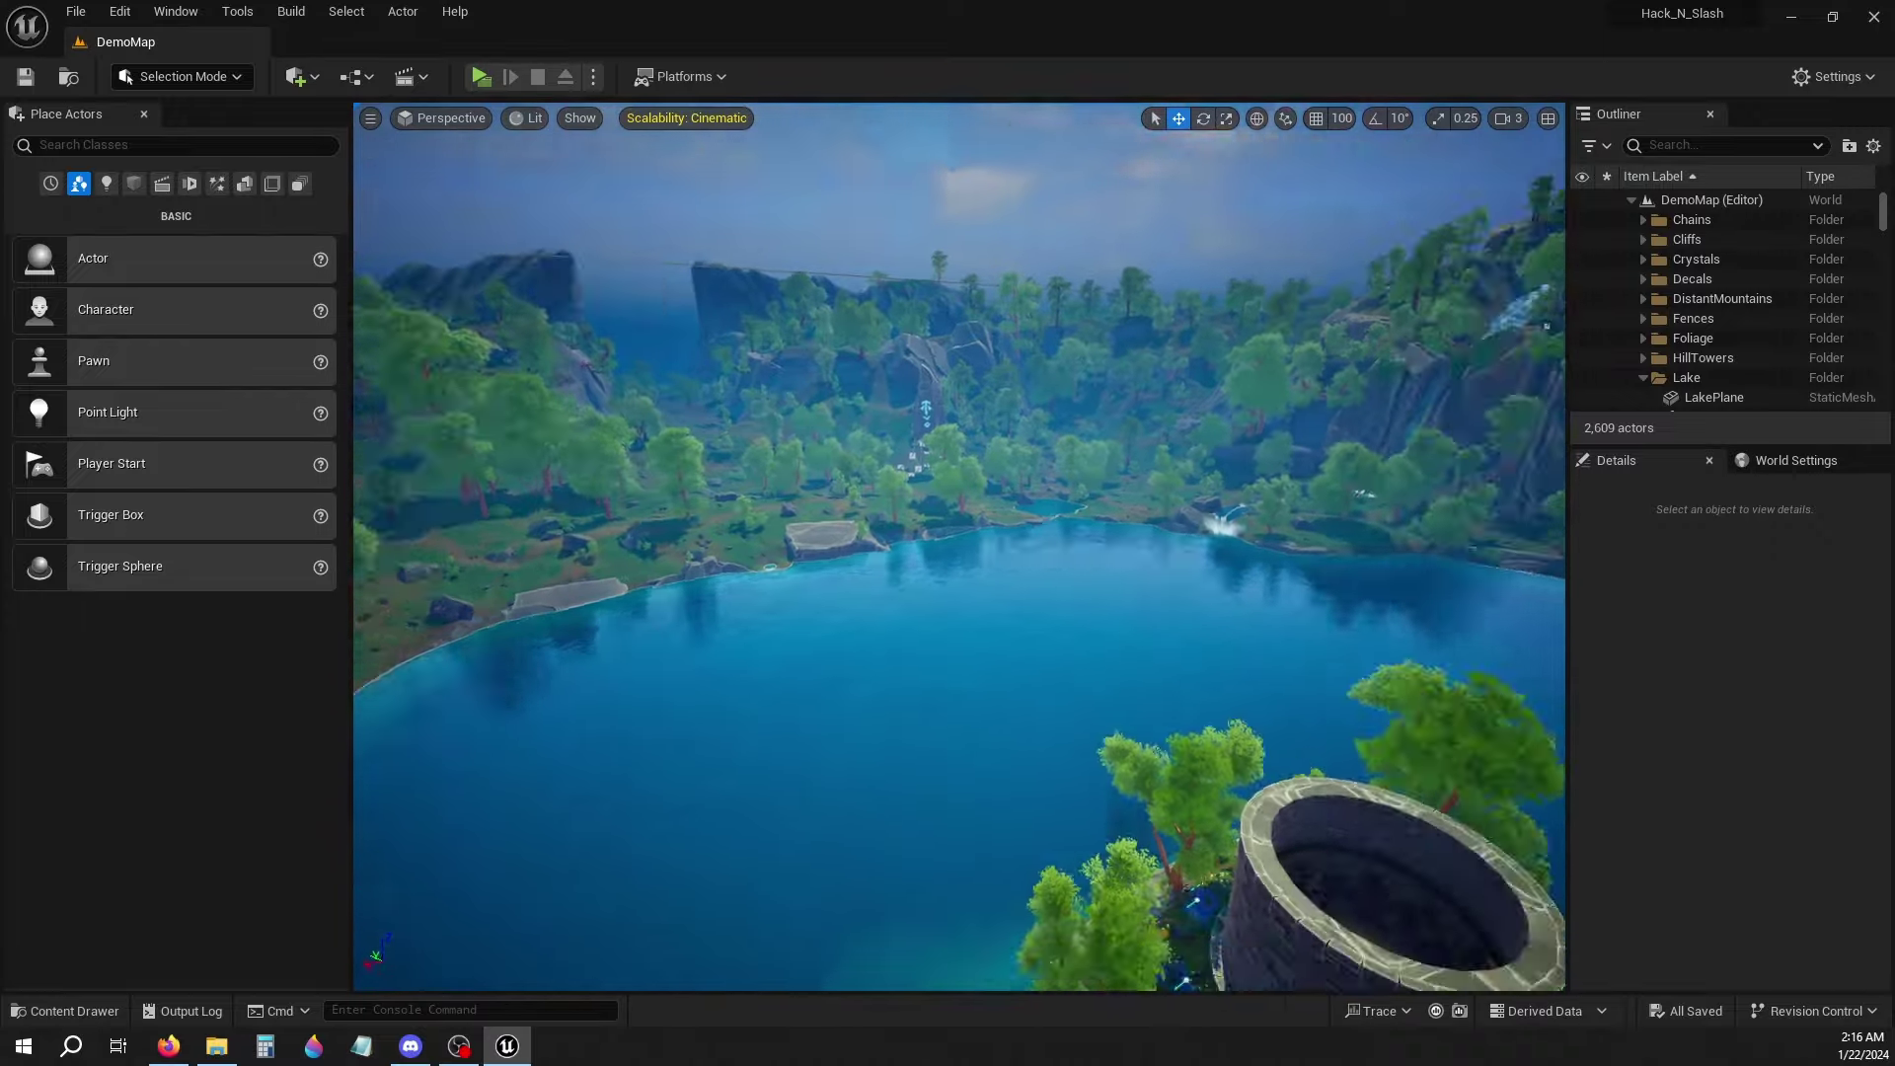
# Examine the demo map around the lake and the round stone tower on its island
pyautogui.moveTo(959, 547)
pyautogui.mouseDown(button='right')
pyautogui.moveTo(1095, 641)
pyautogui.moveTo(1175, 661)
pyautogui.moveTo(1154, 751)
pyautogui.moveTo(1026, 745)
pyautogui.moveTo(849, 661)
pyautogui.moveTo(825, 622)
pyautogui.moveTo(958, 546)
pyautogui.mouseUp(button='right')
pyautogui.press('w')
pyautogui.scroll(-5, 959, 547)
pyautogui.press('w')
pyautogui.scroll(-2, 959, 547)
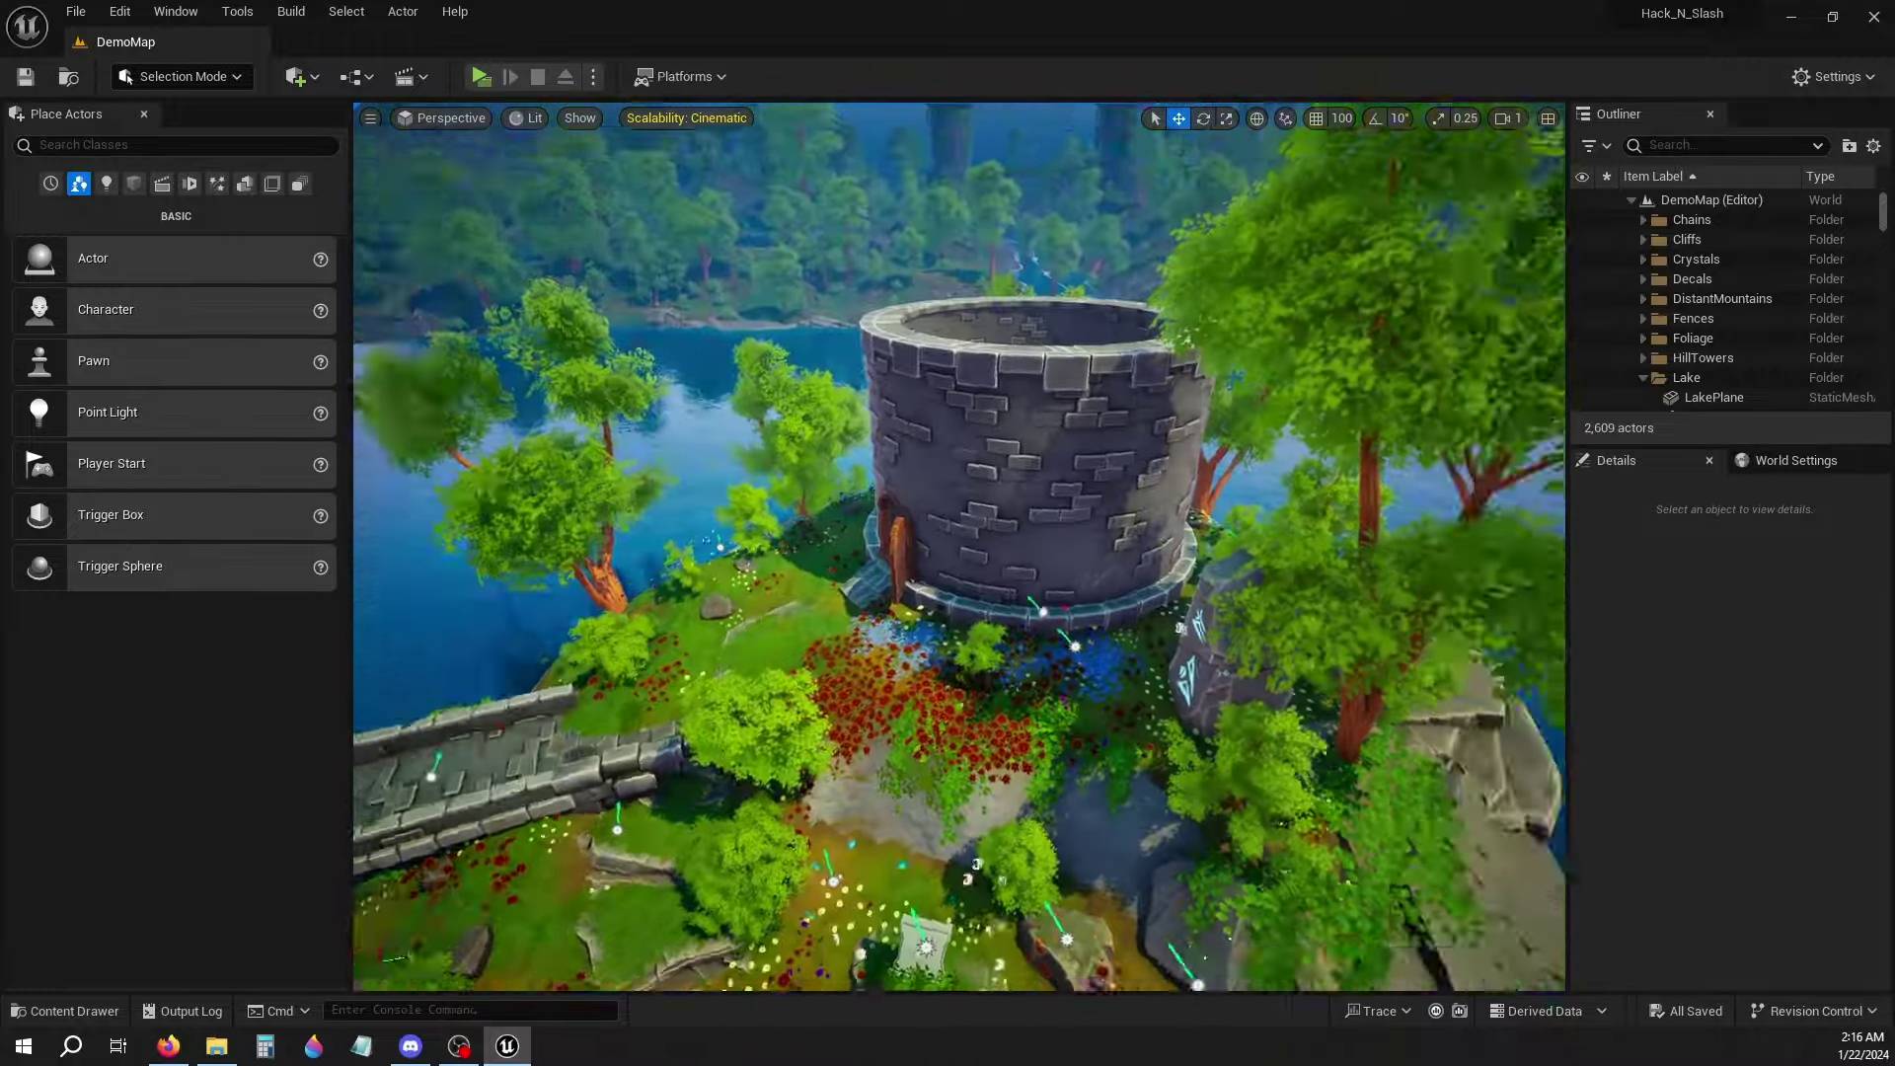
pyautogui.moveTo(1054, 644); pyautogui.dragTo(1054, 644, button='right')
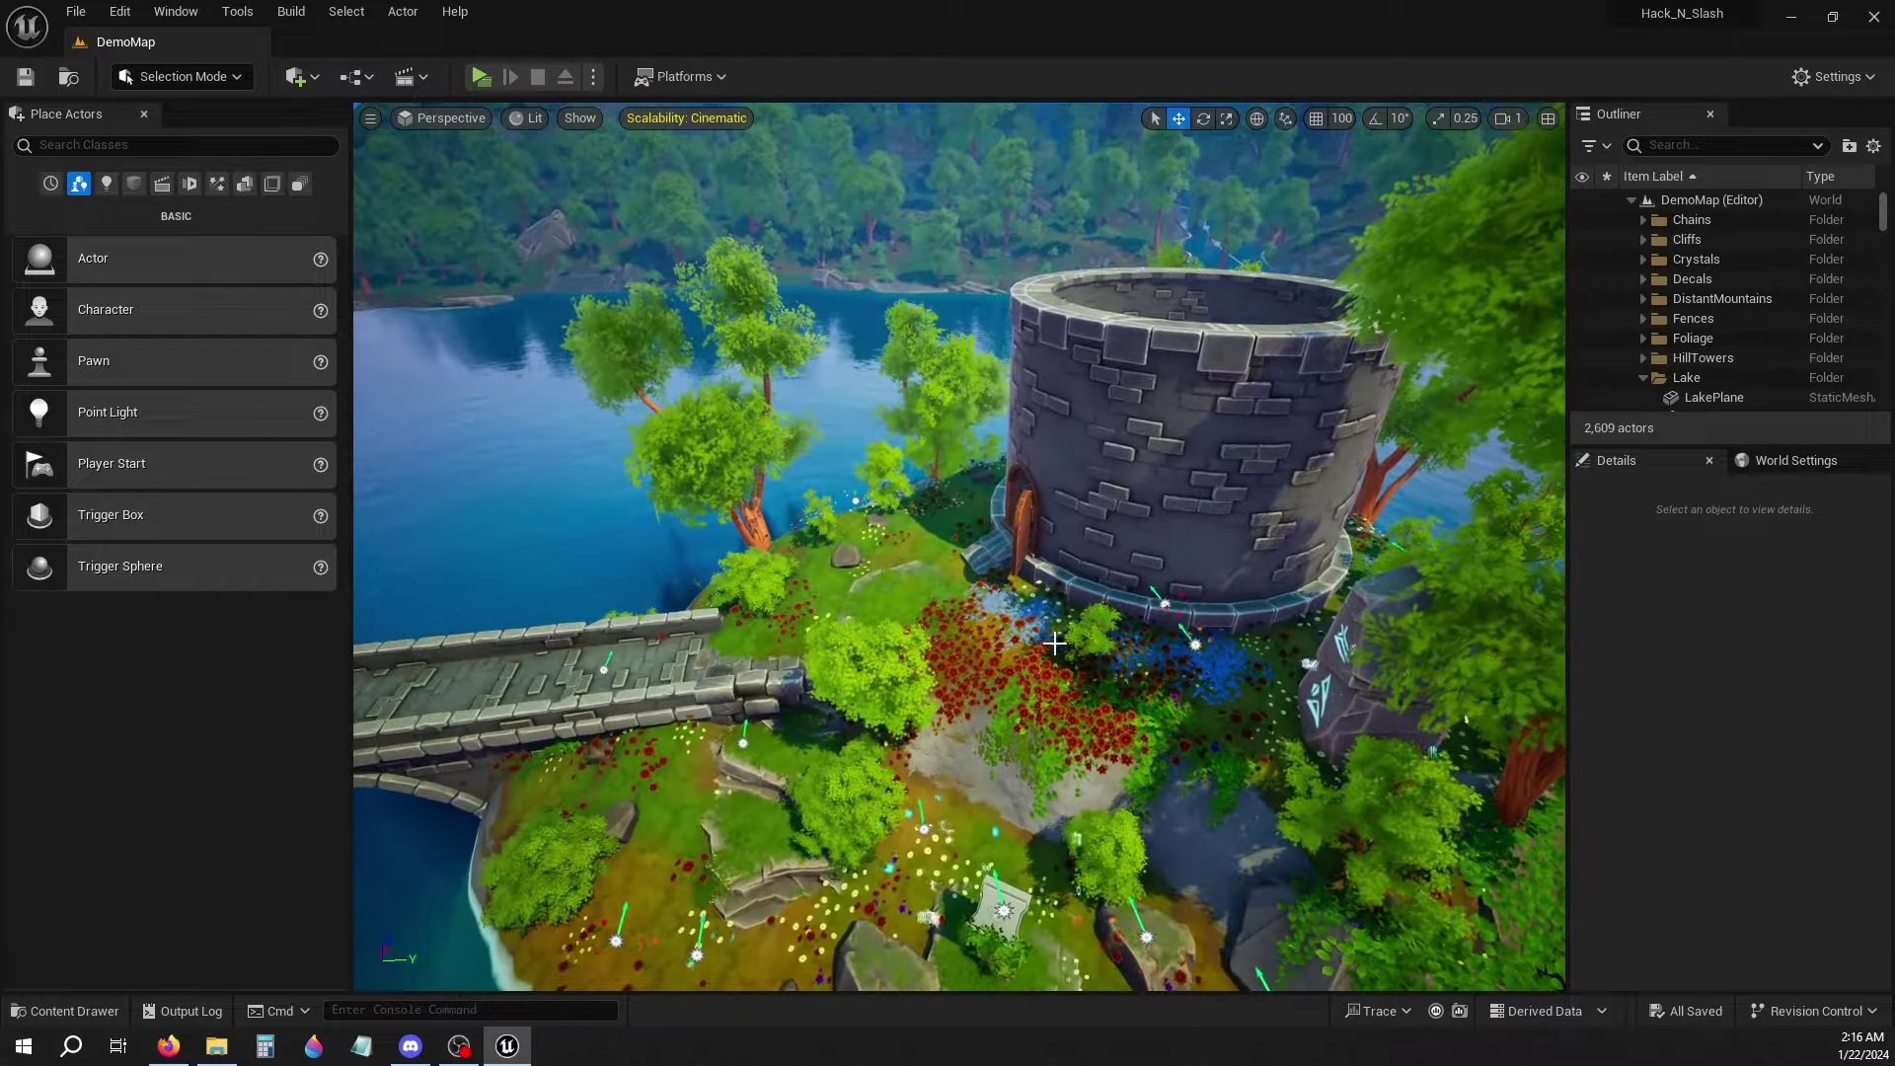
# Open the Hack_PlayerPawn blueprint and show its 3D preview of the character
pyautogui.click(54, 1011)
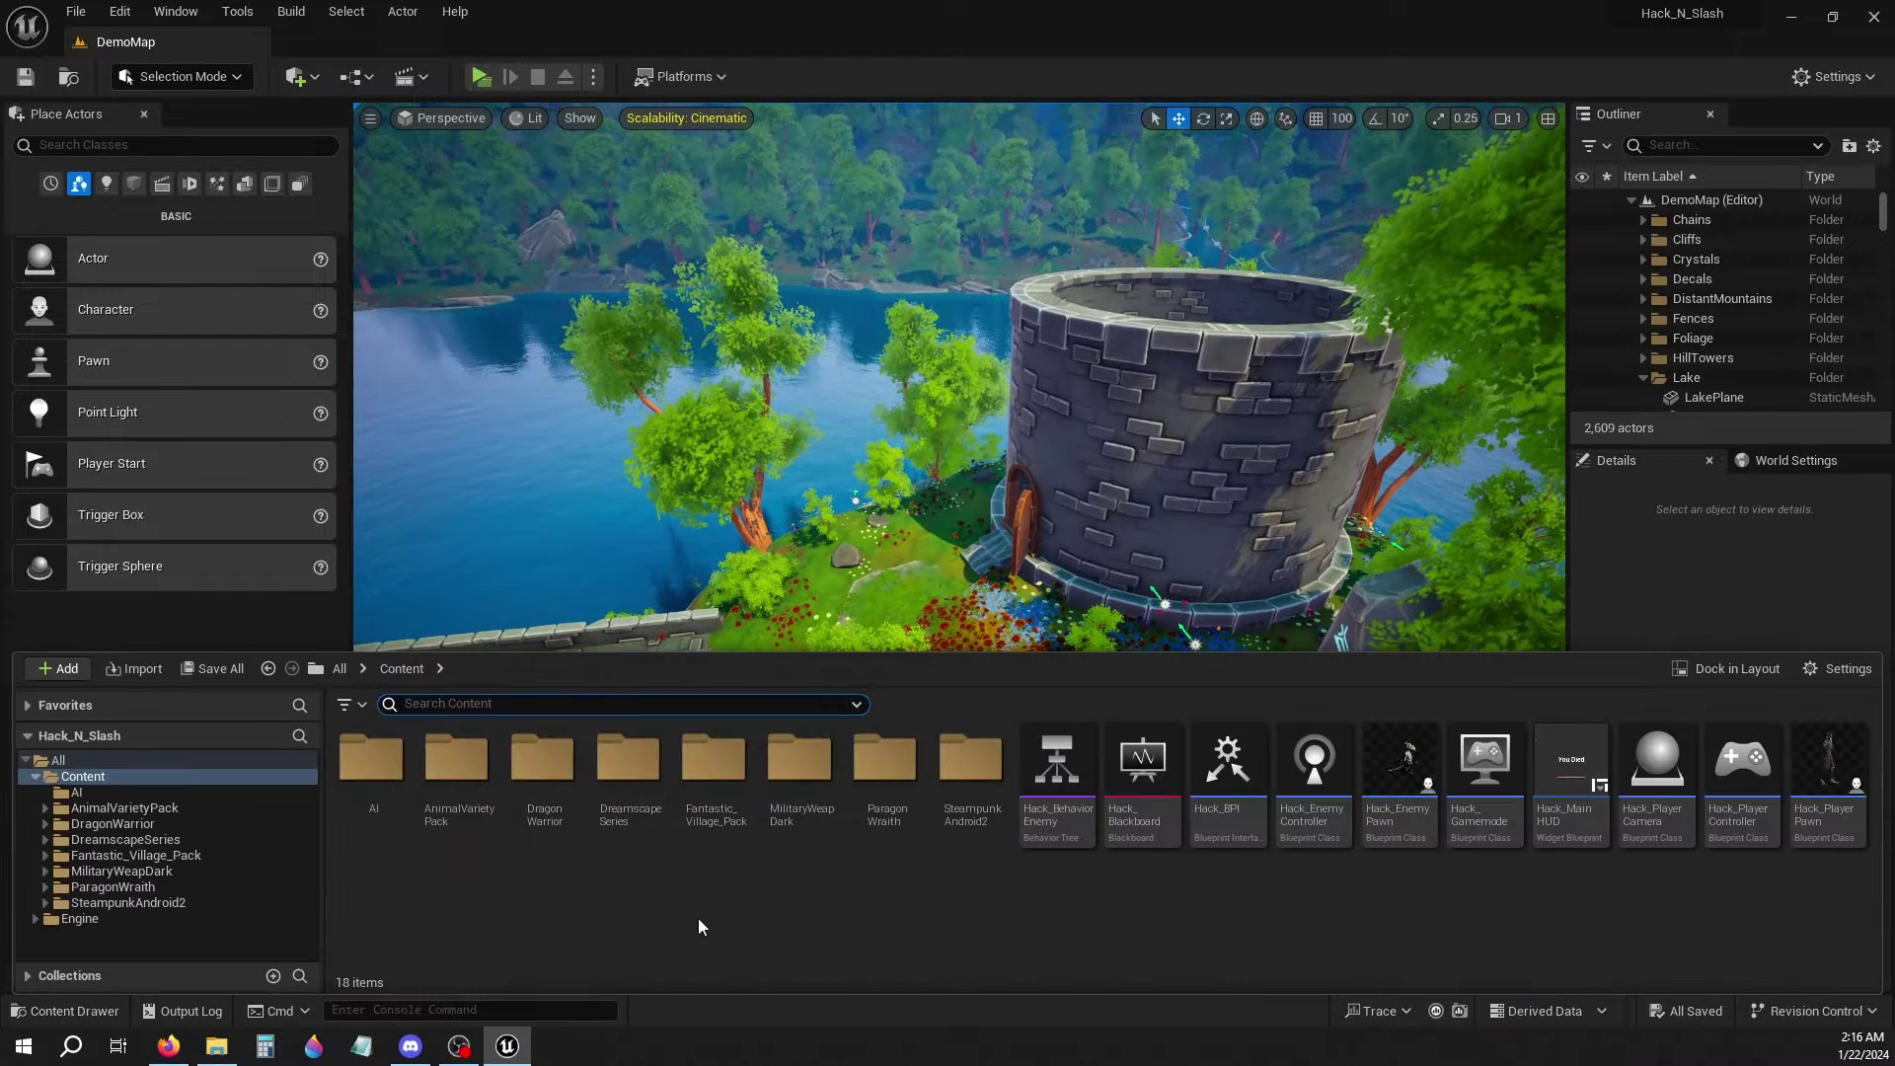
pyautogui.doubleClick(1830, 768)
pyautogui.click(324, 118)
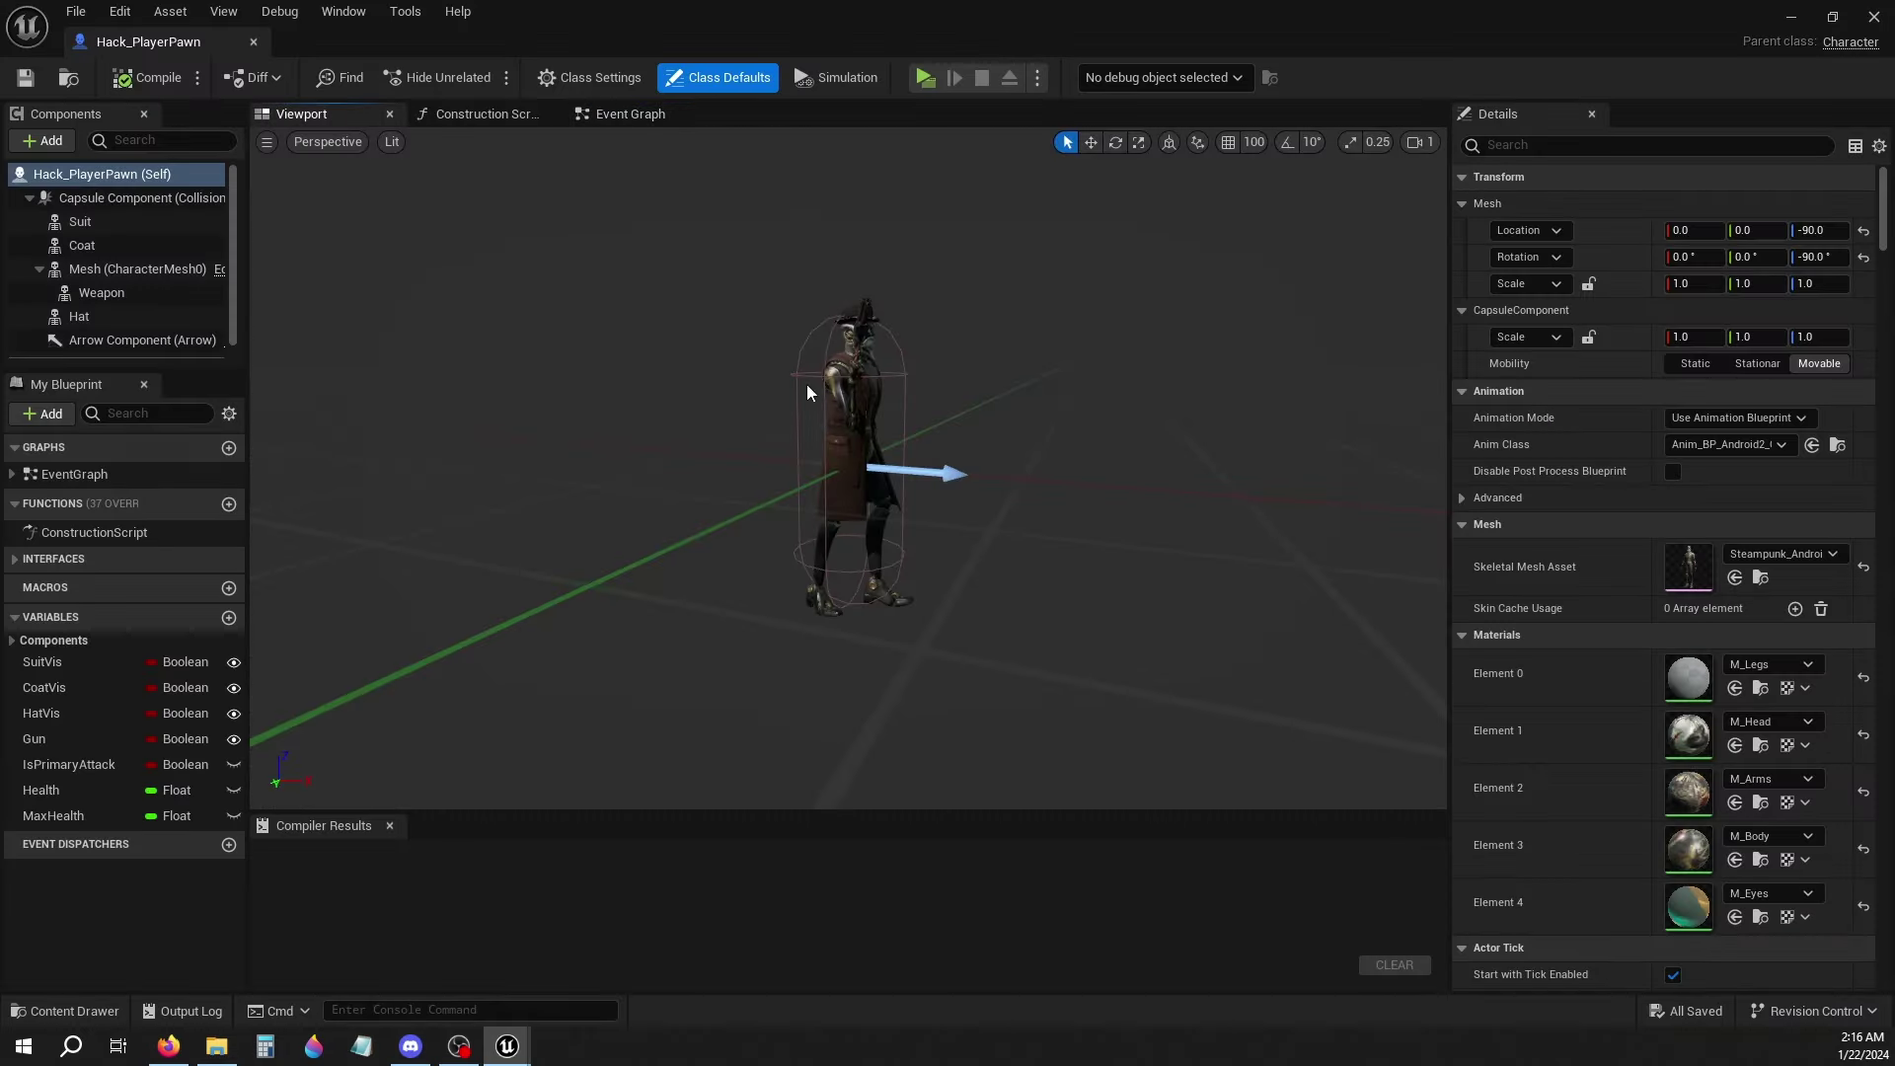
# Inspect the player character up close from the front and select its Coat mesh
pyautogui.press('w')
pyautogui.press('d')
pyautogui.moveTo(849, 469); pyautogui.dragTo(726, 435, button='right')
pyautogui.scroll(-3, 820, 469)
pyautogui.press('s')
pyautogui.press('a')
pyautogui.moveTo(770, 497); pyautogui.dragTo(876, 474, button='right')
pyautogui.click(857, 544)
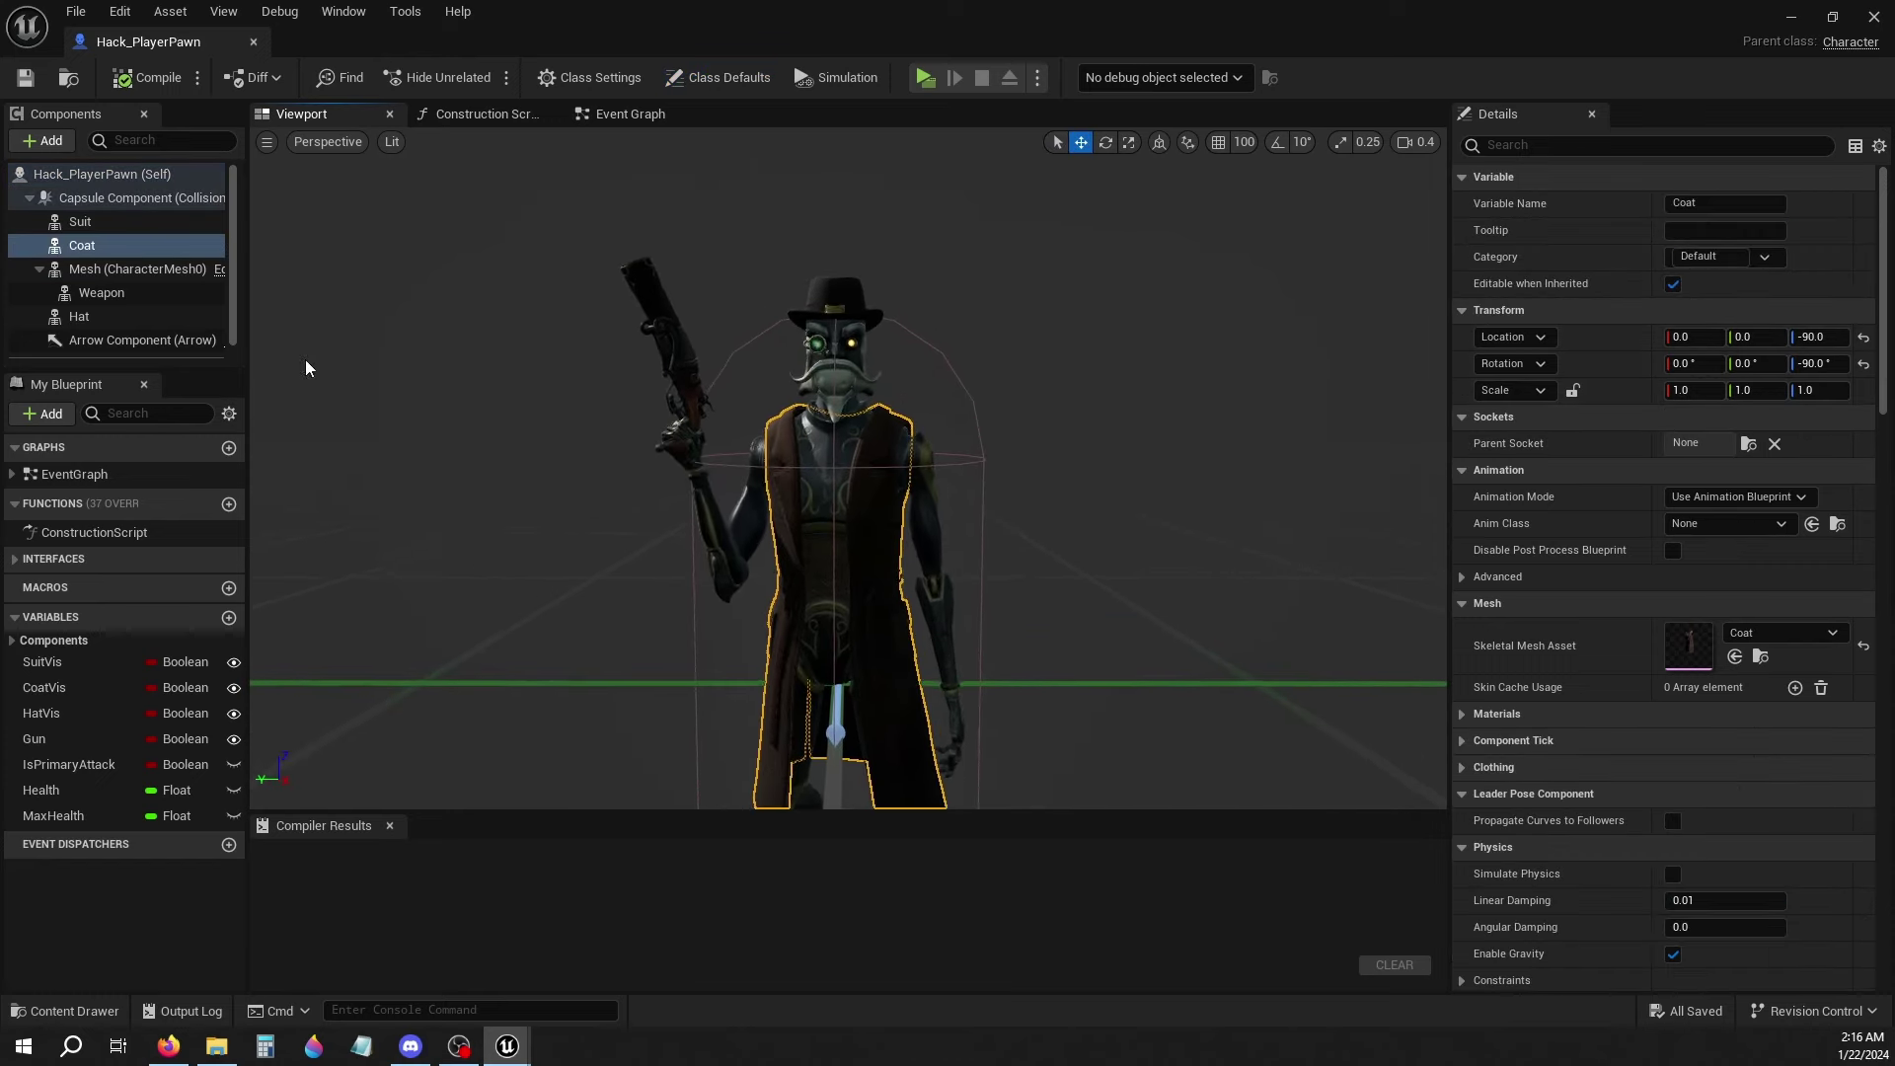
# Try out the clothing visibility variables, leave SuitVis enabled by default, and compile, save and close the player blueprint
pyautogui.click(44, 688)
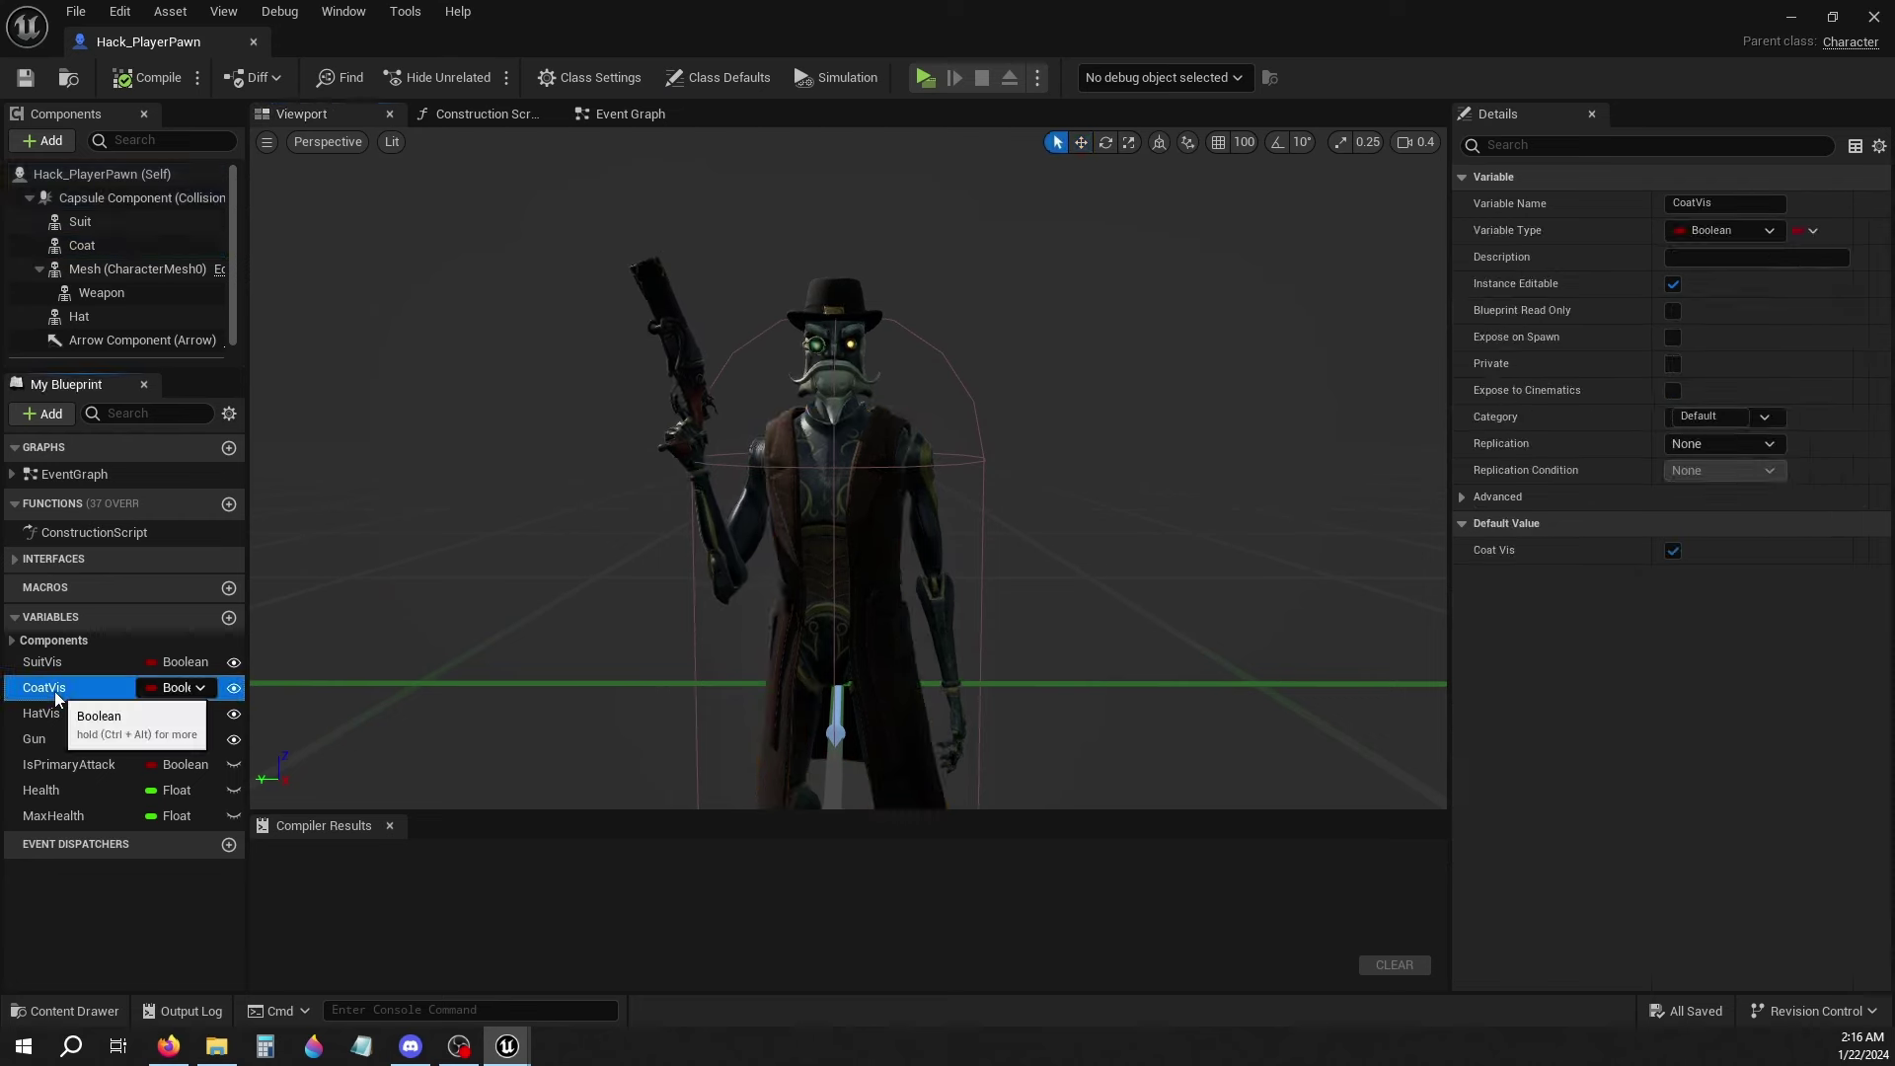
pyautogui.click(1672, 550)
pyautogui.moveTo(1176, 492); pyautogui.dragTo(1046, 495)
pyautogui.click(25, 83)
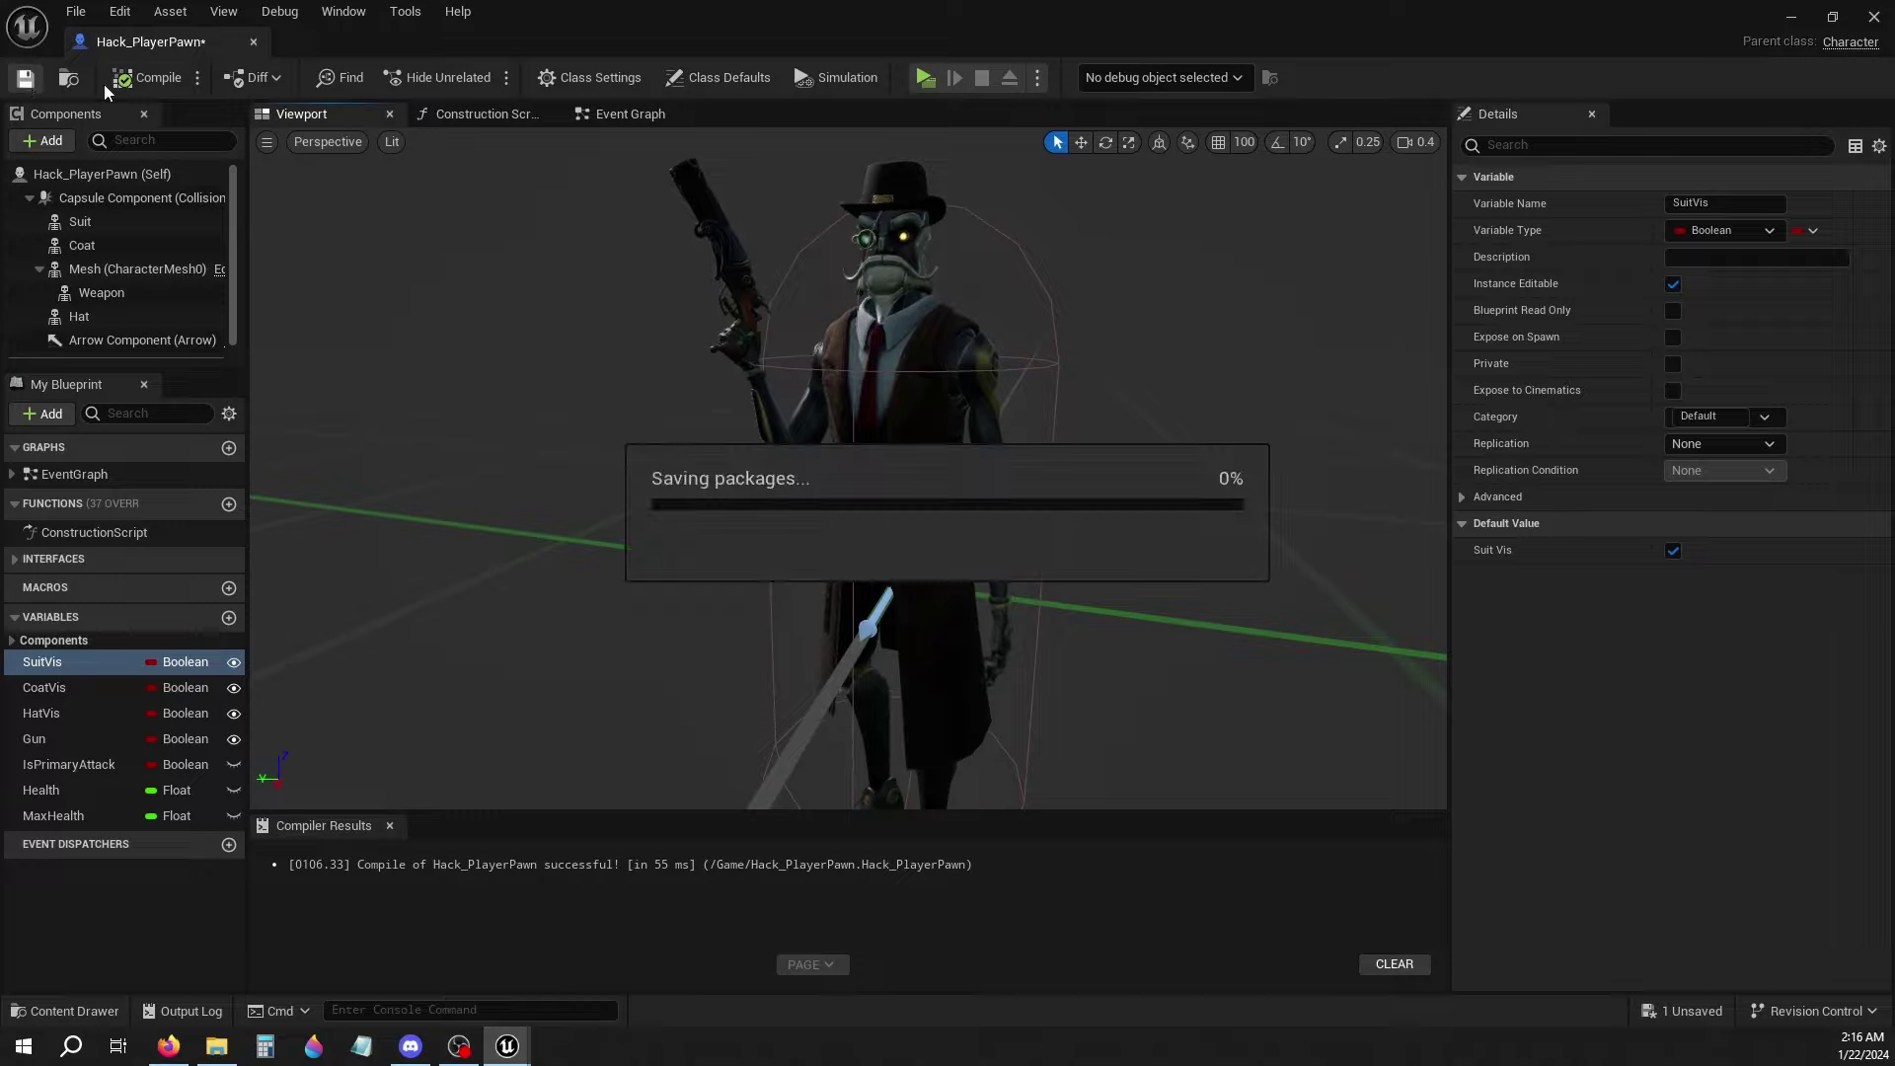
pyautogui.click(1874, 17)
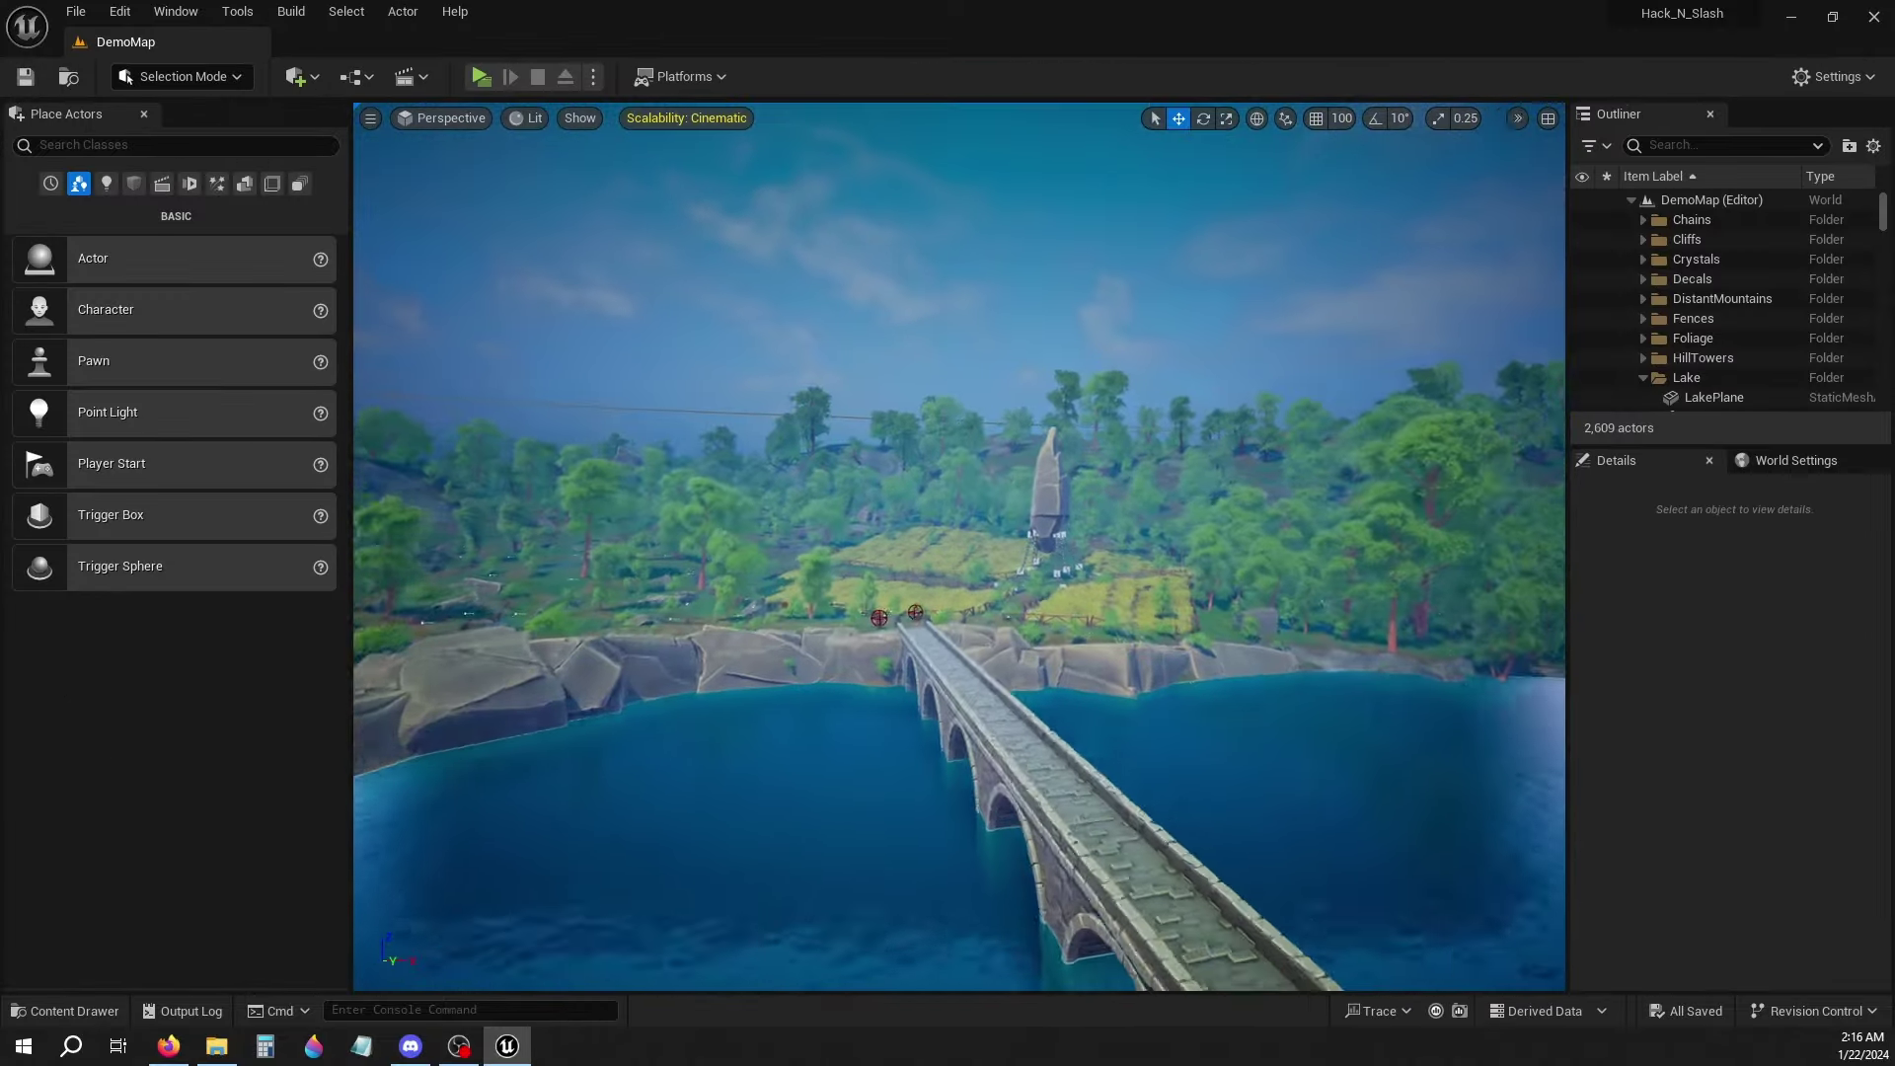
# Travel across the bridge to the shore and examine the white lizard enemy beside the wheat field fence
pyautogui.press('w')
pyautogui.moveTo(960, 547); pyautogui.dragTo(1038, 651, button='right')
pyautogui.scroll(-3, 959, 592)
pyautogui.press('w')
pyautogui.scroll(-4, 730, 612)
pyautogui.press('a')
pyautogui.press('s')
pyautogui.press('w')
pyautogui.press('a')
pyautogui.press('d')
pyautogui.press('w')
pyautogui.press('a')
pyautogui.press('d')
pyautogui.moveTo(993, 527); pyautogui.dragTo(671, 523, button='right')
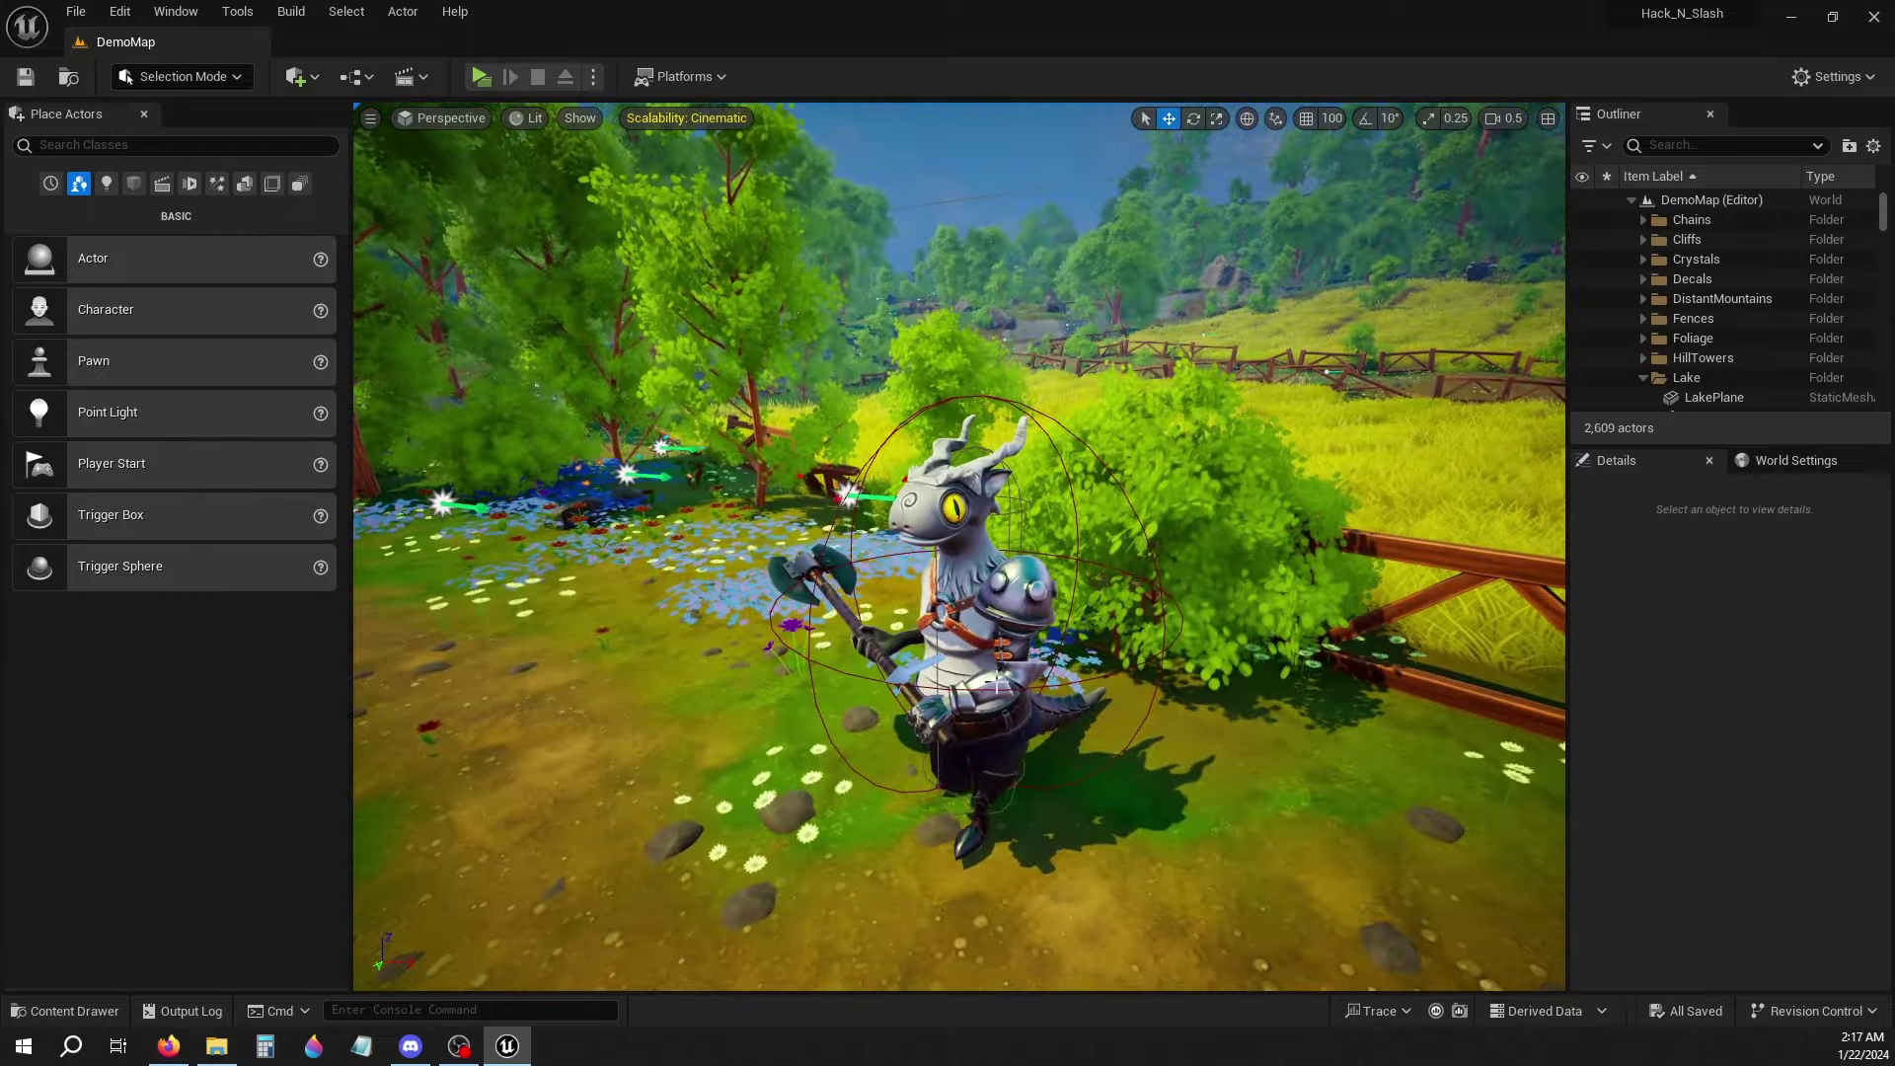
# Examine the blue lizard enemy and the player start at the bridge entrance
pyautogui.press('d')
pyautogui.moveTo(997, 681); pyautogui.dragTo(948, 677, button='right')
pyautogui.press('a')
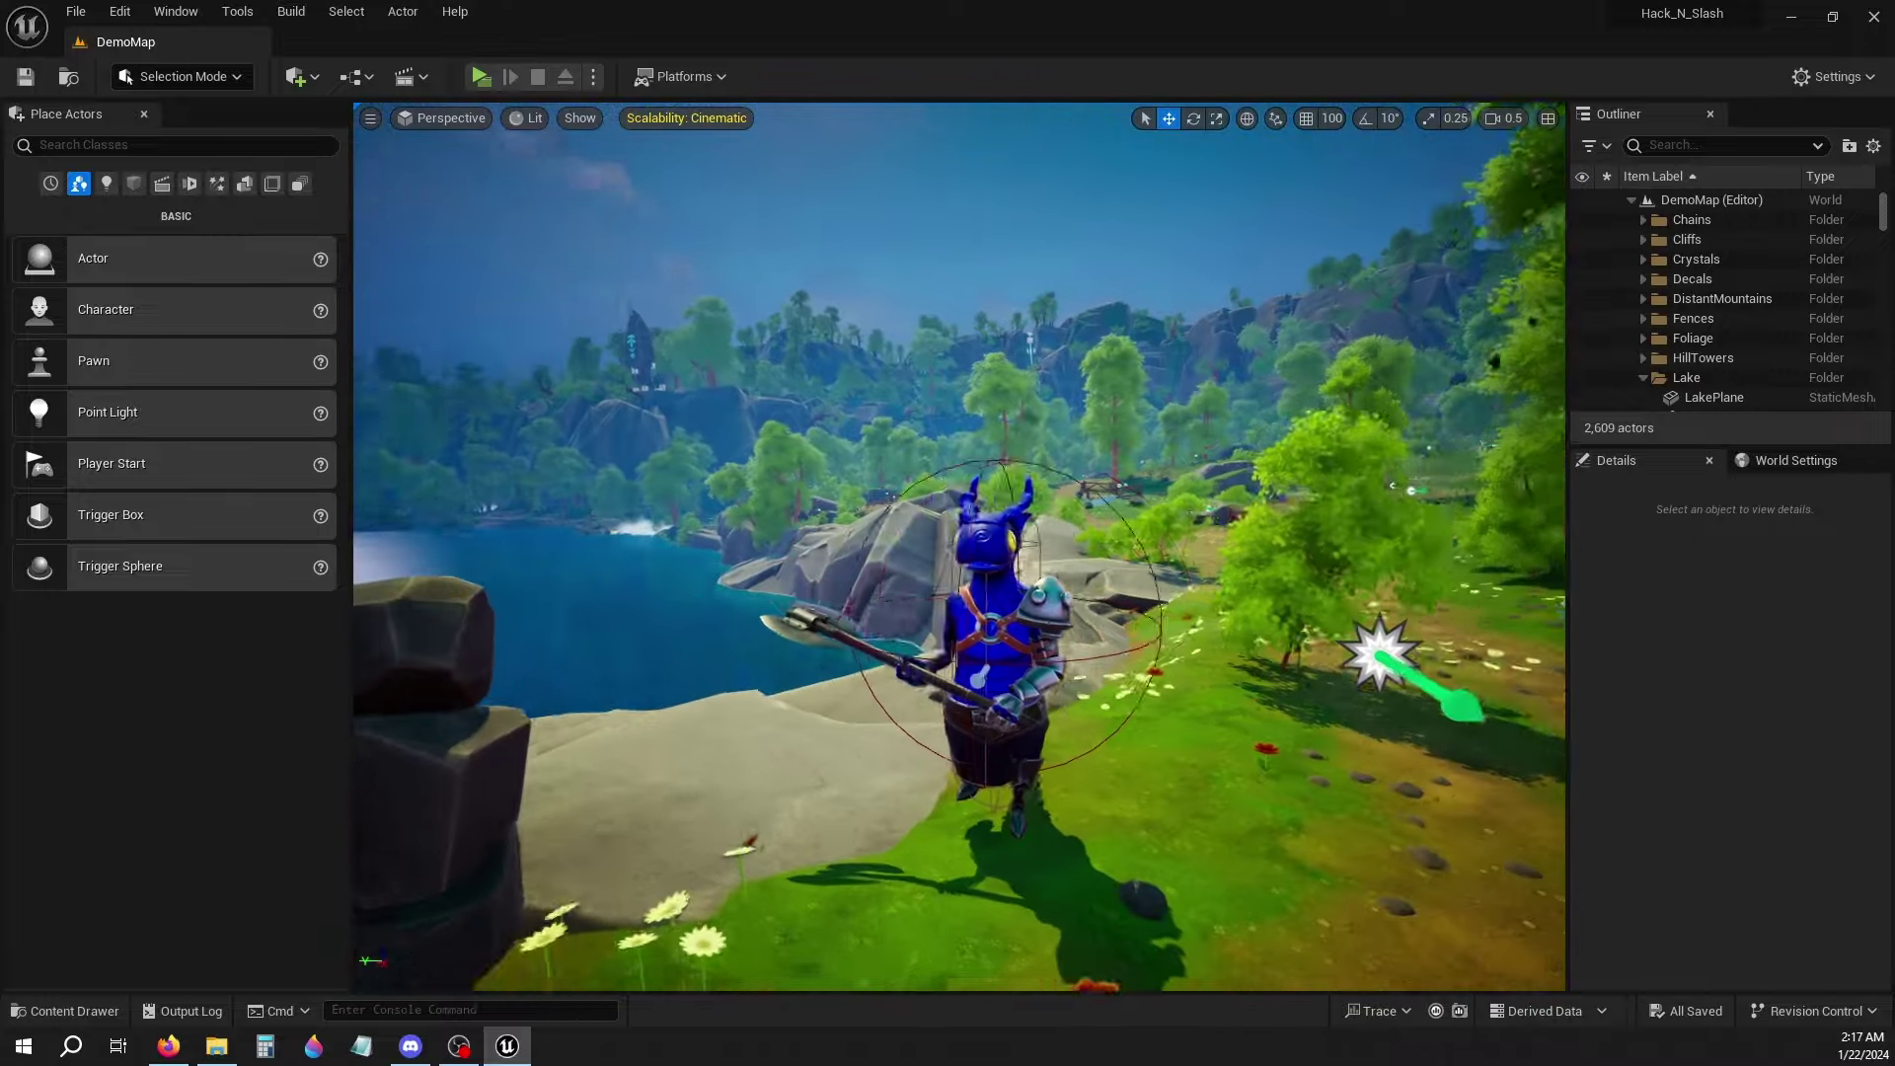
pyautogui.moveTo(977, 642); pyautogui.dragTo(716, 624, button='right')
pyautogui.press('s')
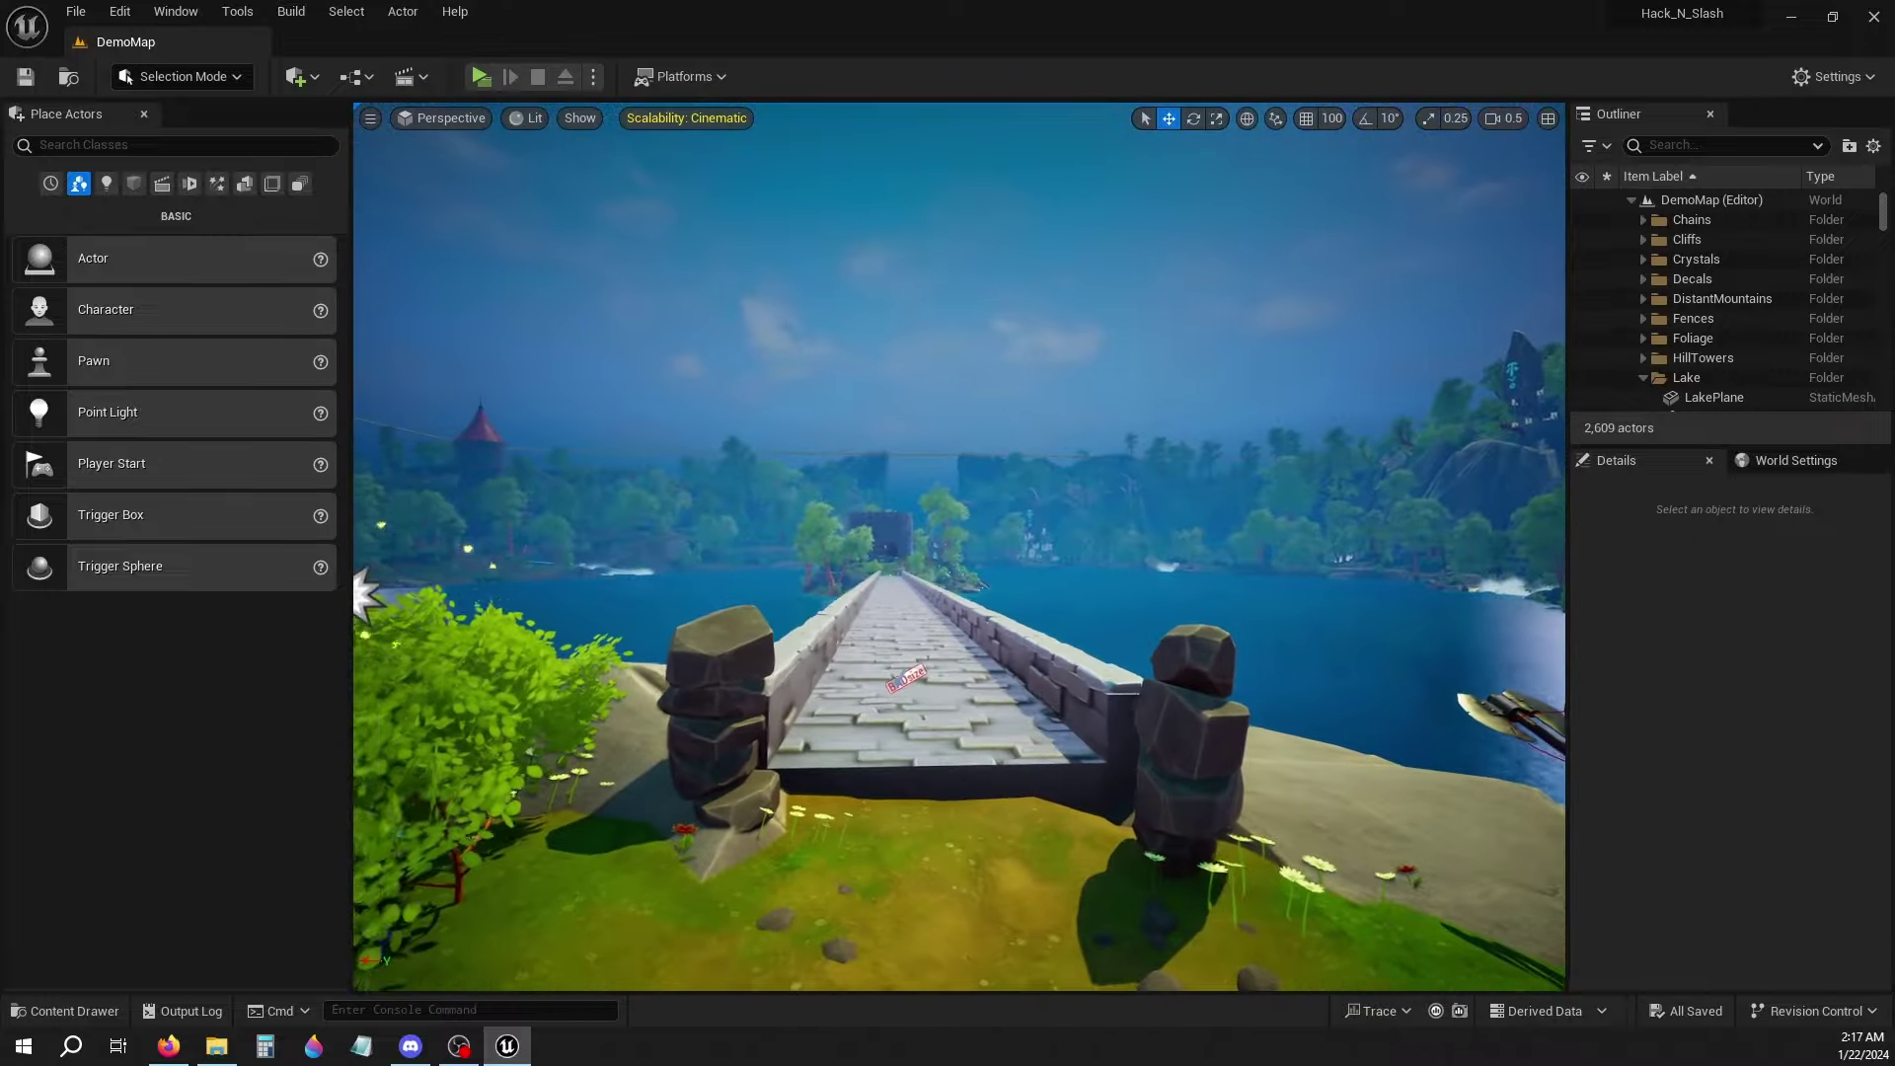
pyautogui.scroll(4, 1192, 669)
pyautogui.press('d')
pyautogui.moveTo(1192, 669); pyautogui.dragTo(770, 695, button='right')
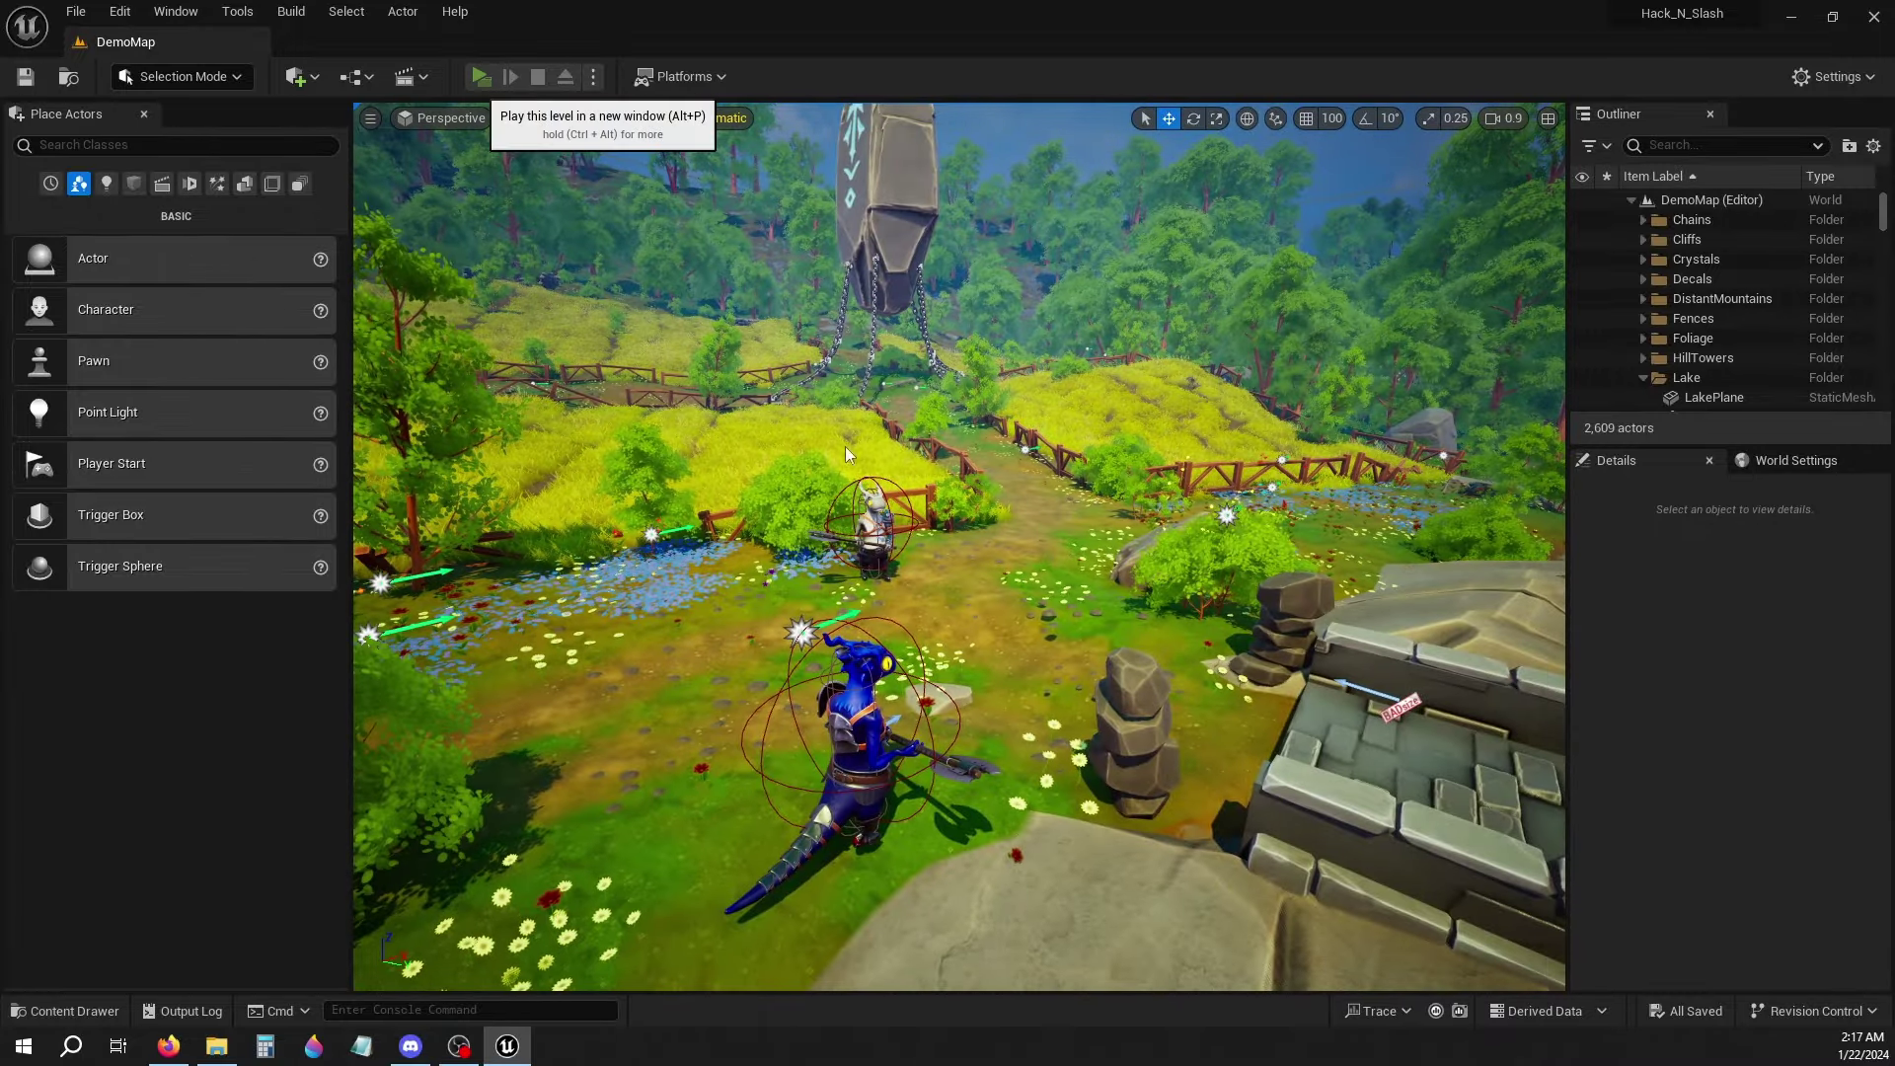
# Play the level in a new window and attack the enemies that follow the character onto the bridge
pyautogui.click(479, 76)
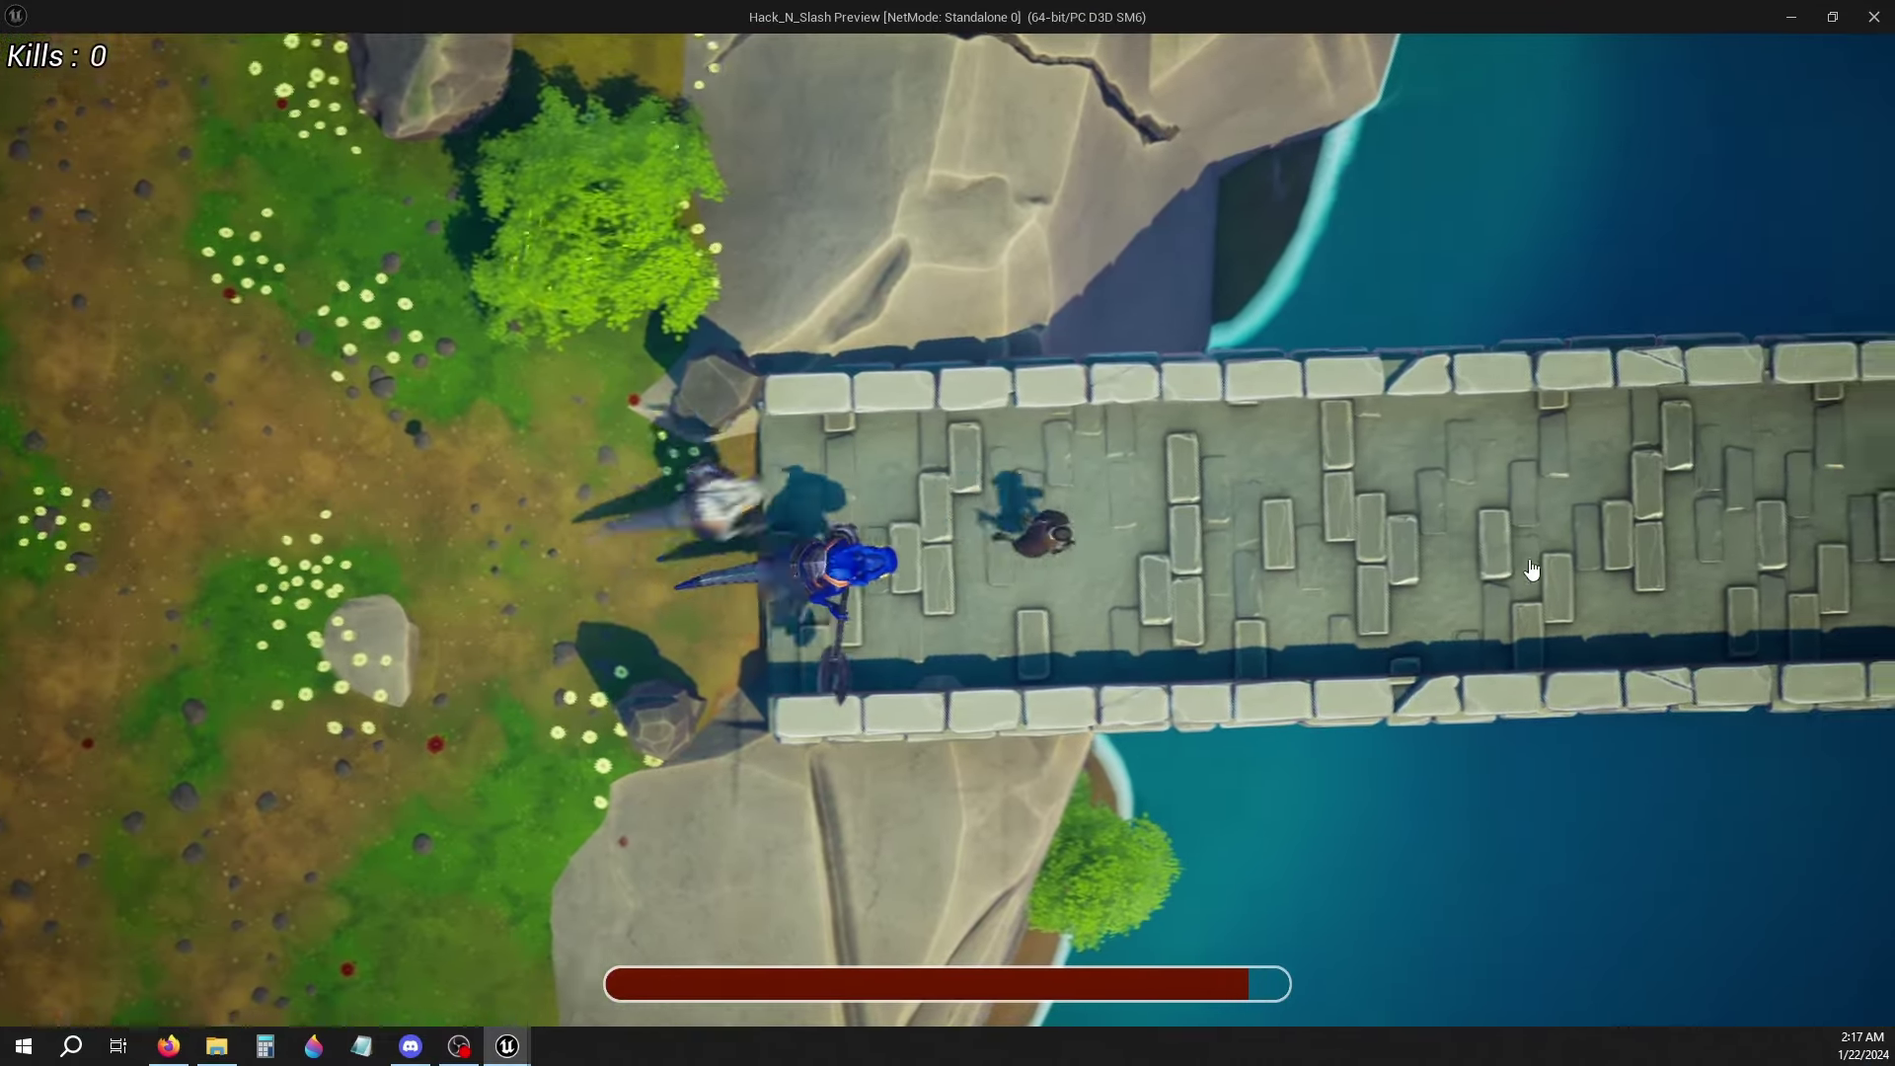
pyautogui.click(792, 555)
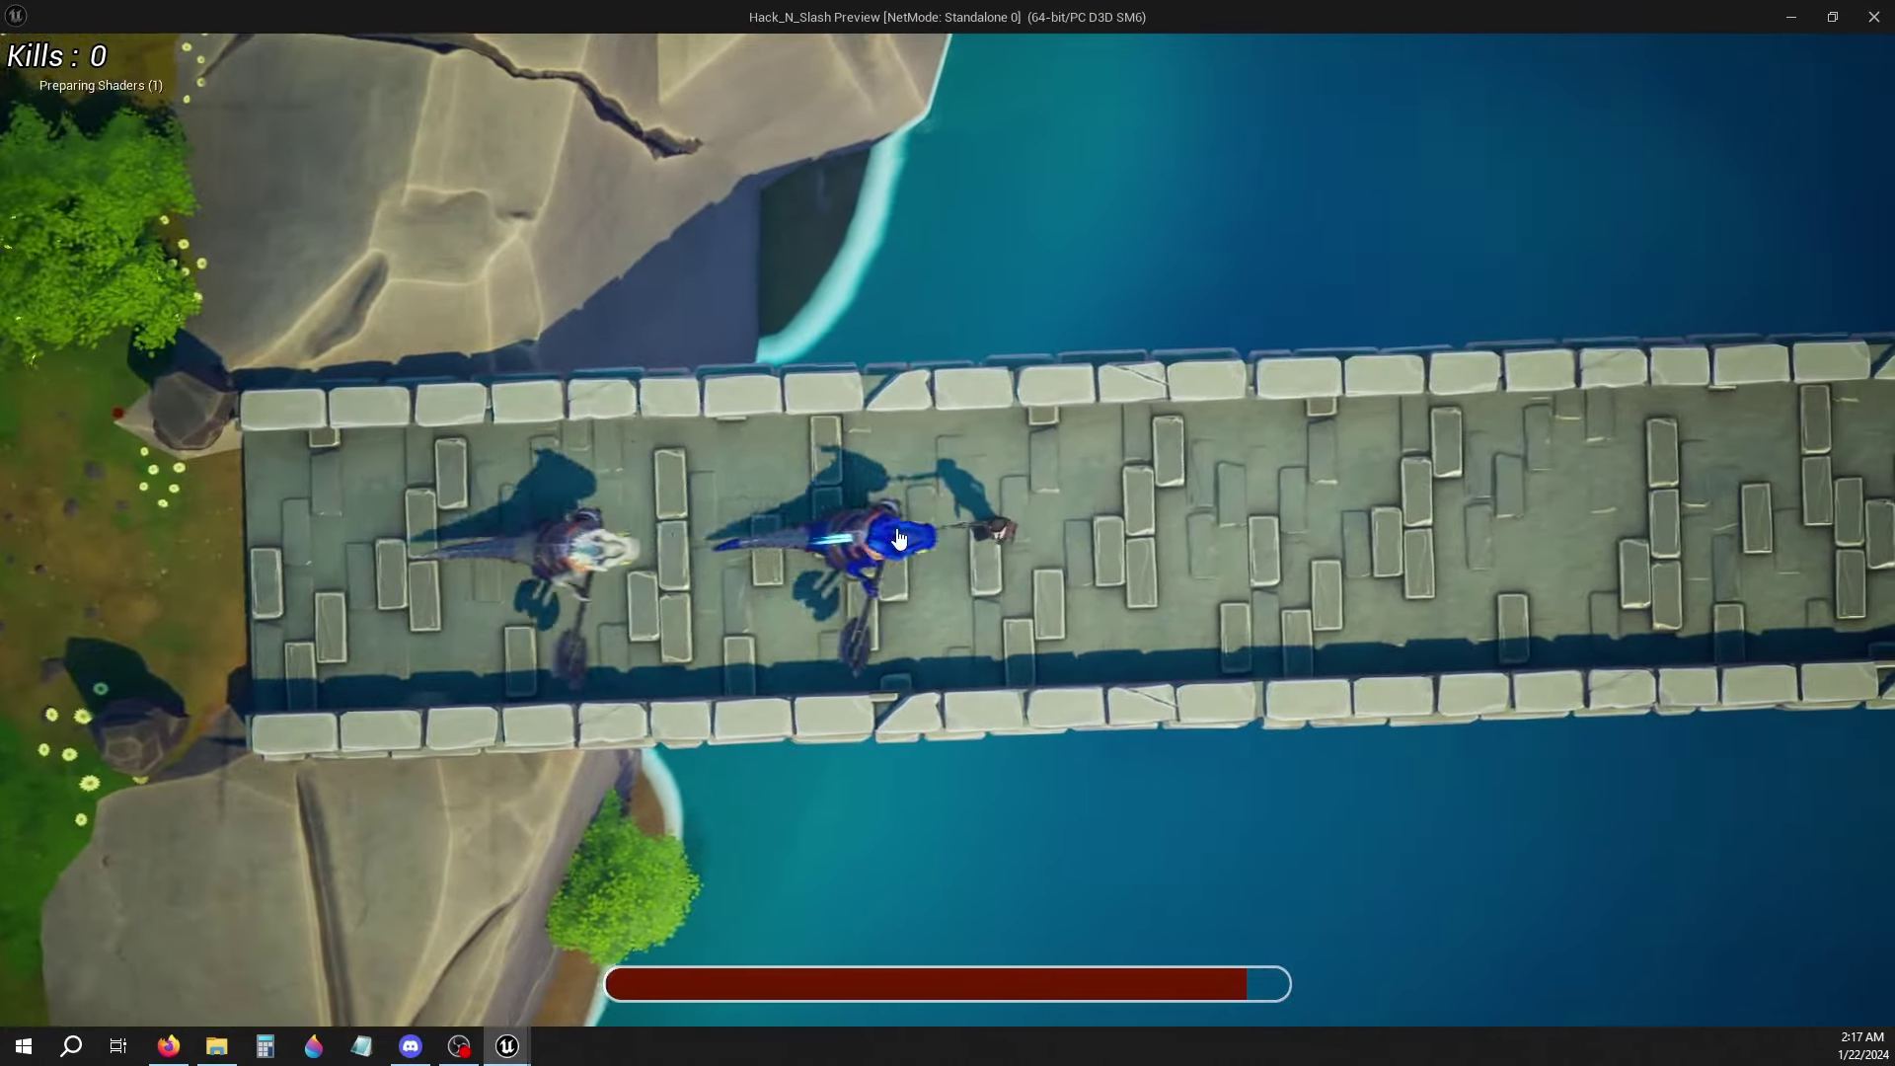
pyautogui.click(878, 535)
pyautogui.click(814, 524)
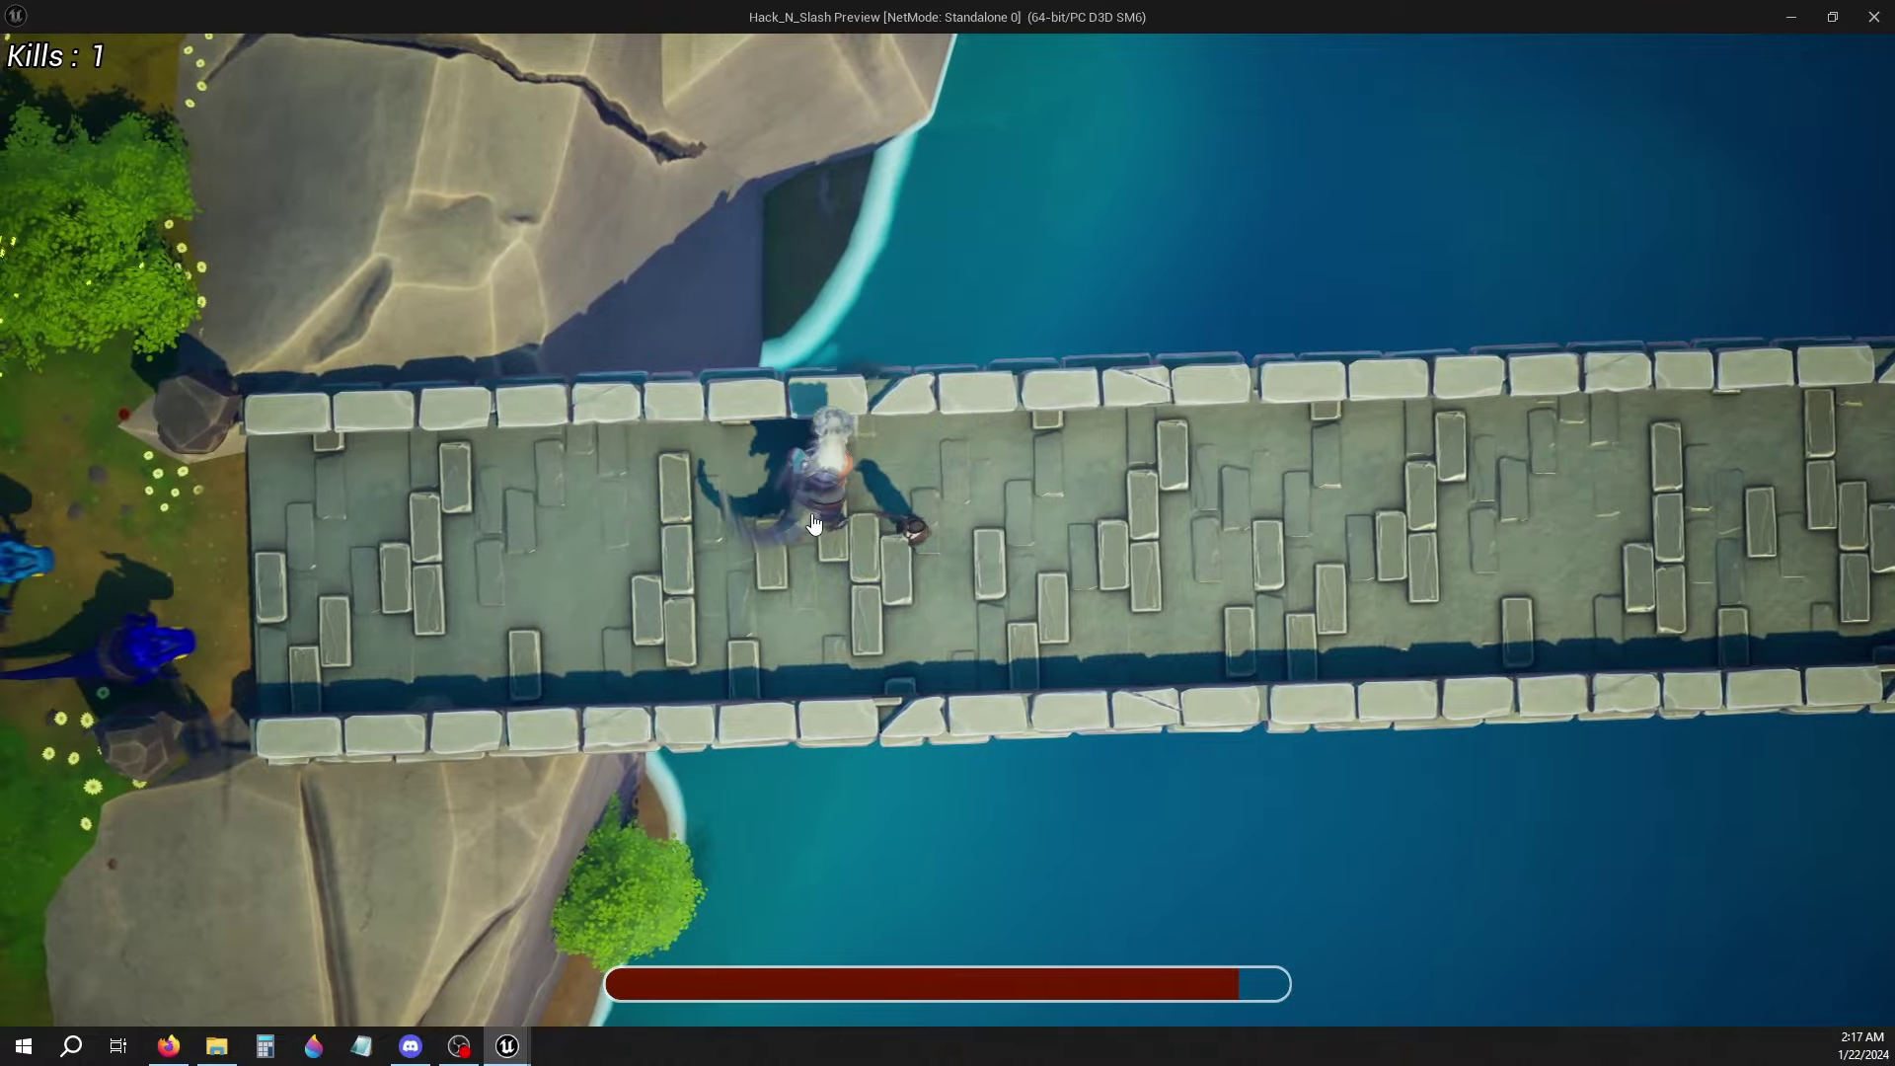
pyautogui.click(829, 550)
pyautogui.press('space')
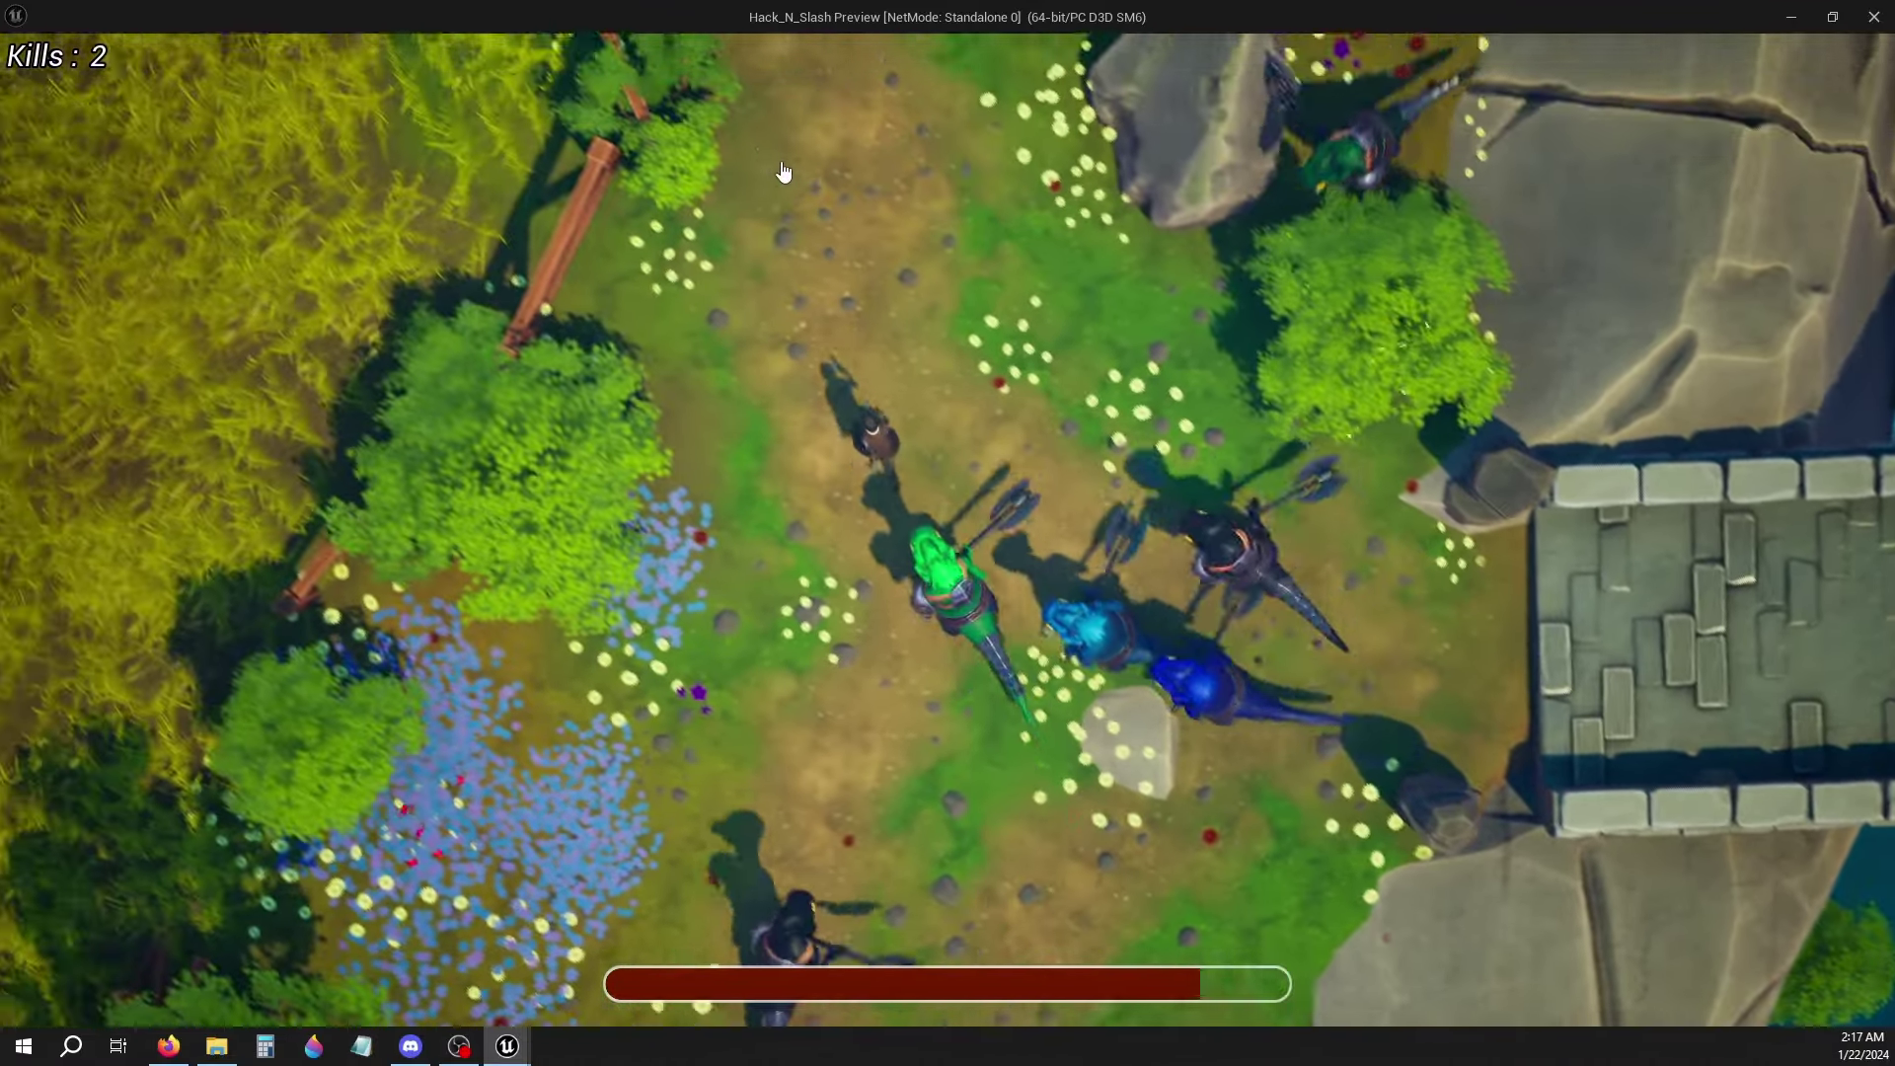
# Lead the enemy pack up the dirt path into the yellow wheat field and test attacking there
pyautogui.click(783, 173)
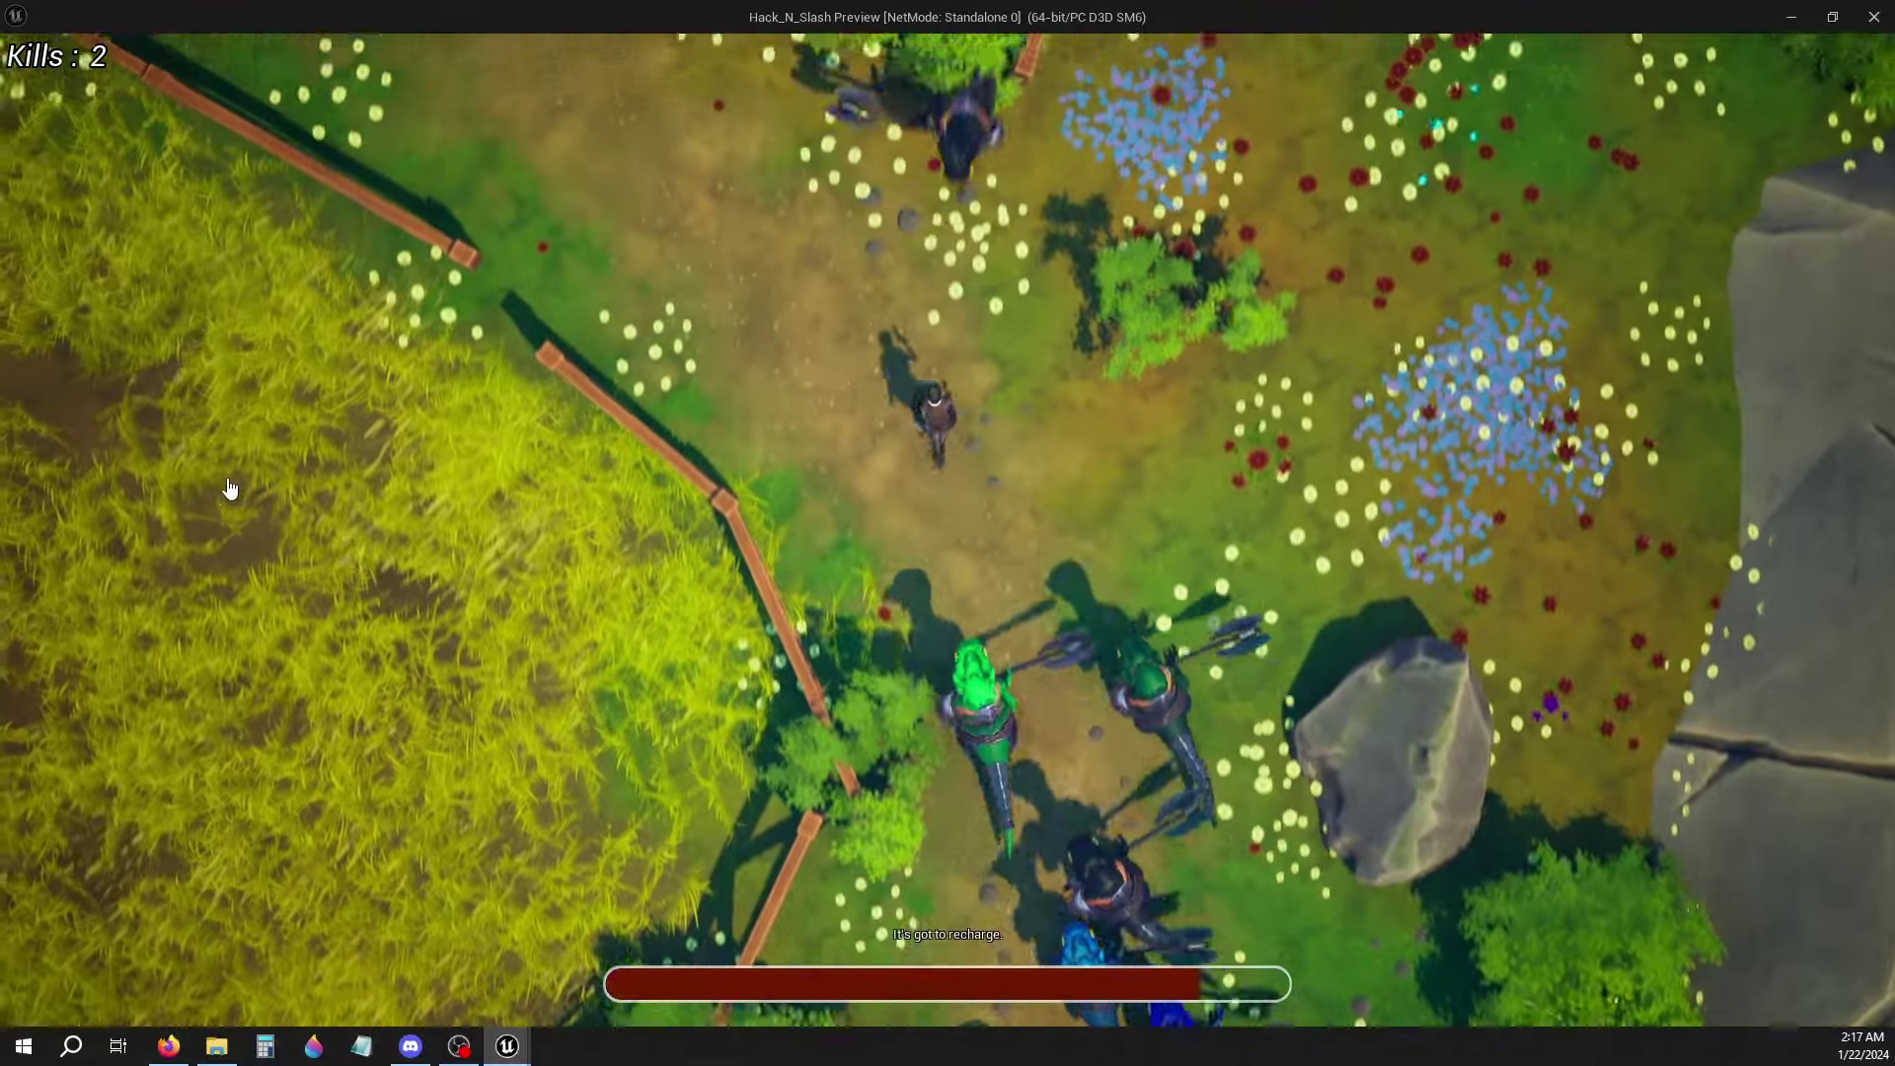
pyautogui.click(47, 549)
pyautogui.press('space')
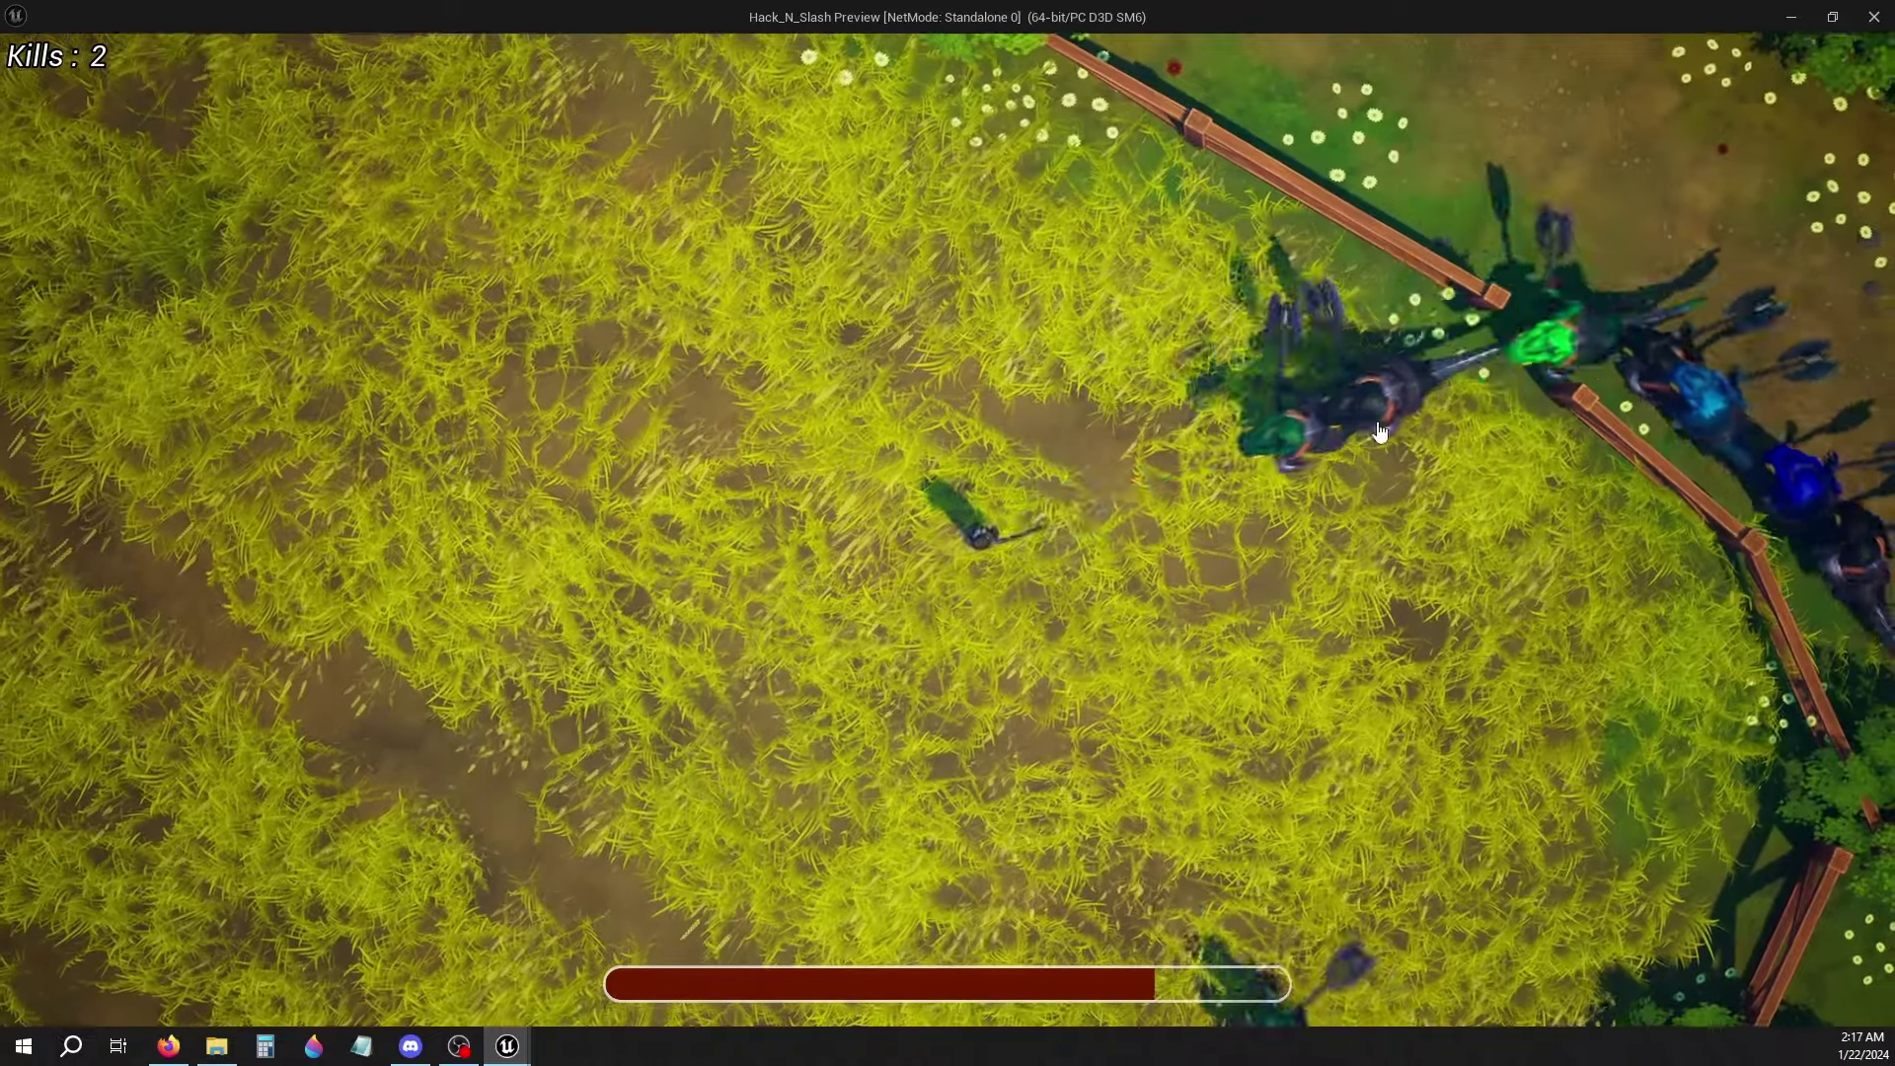
pyautogui.click(1131, 489)
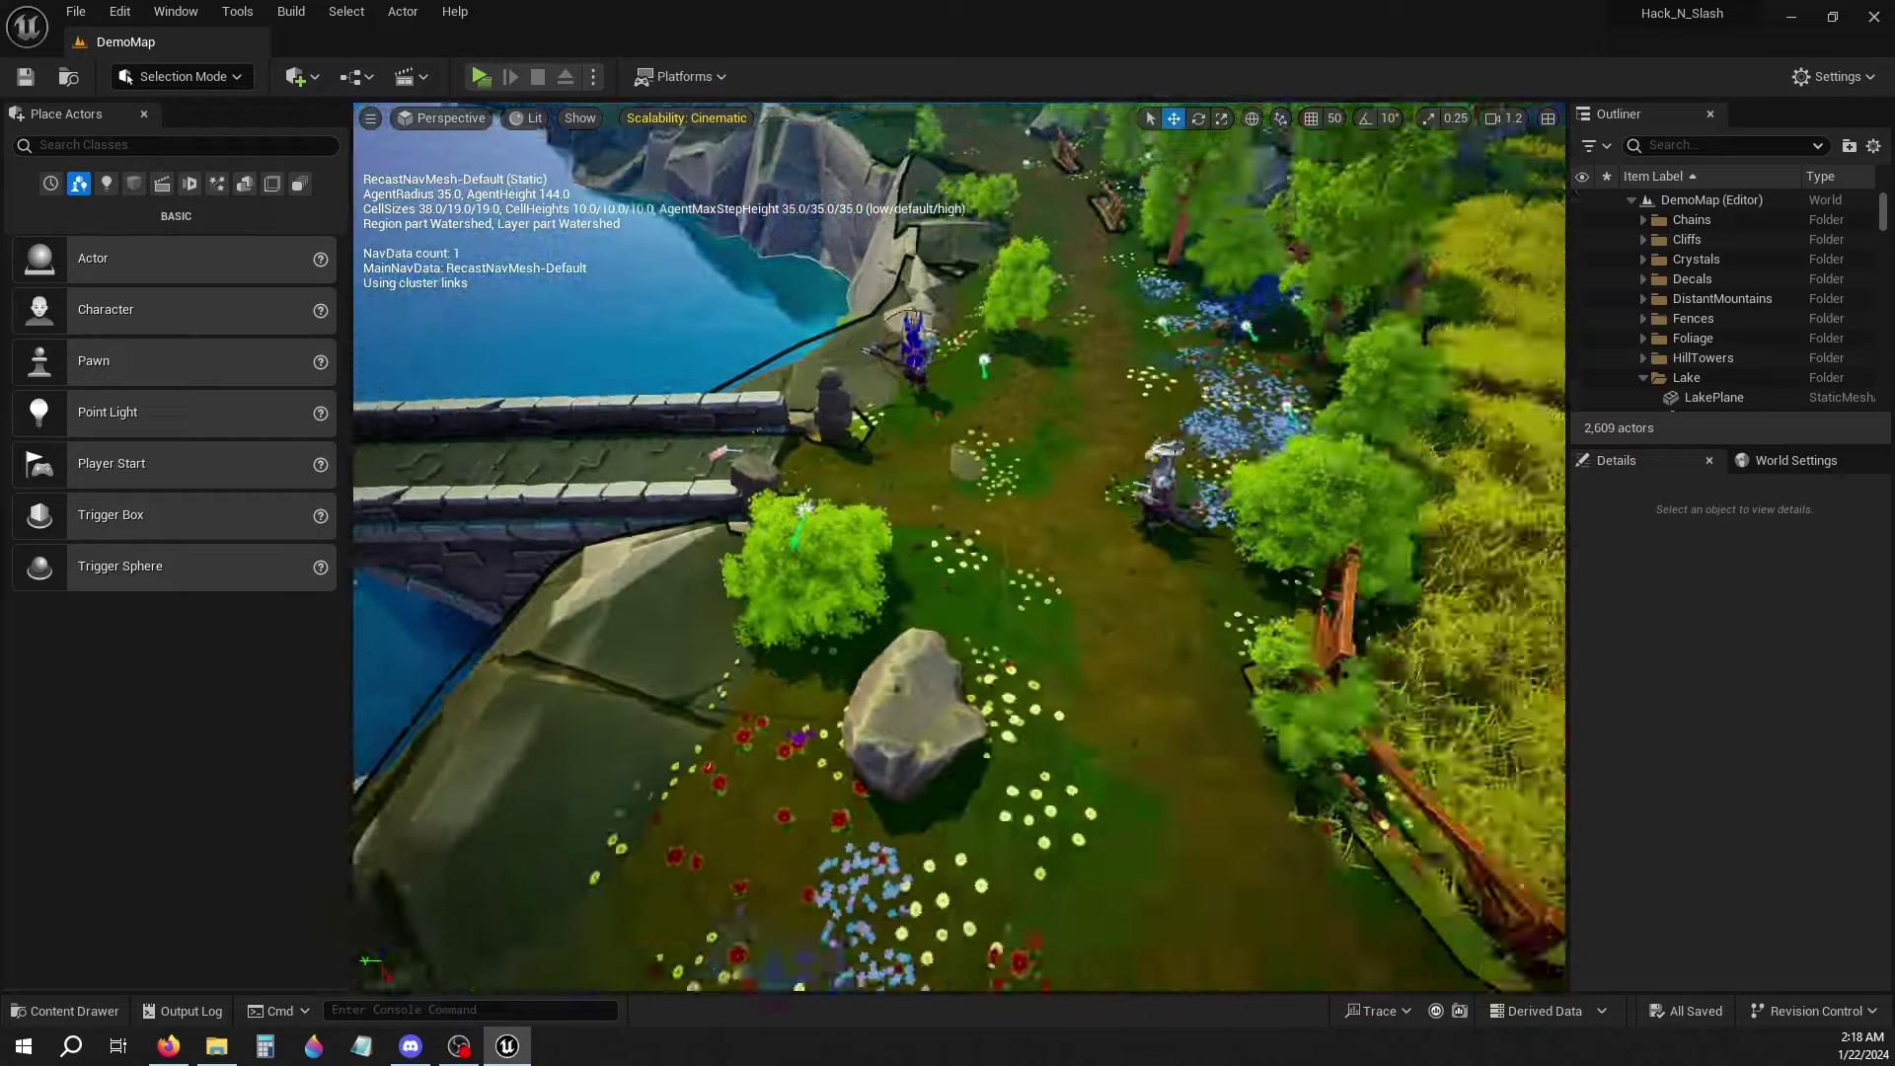
# Examine the navigation mesh coverage around the bridge entrance, fences, rocks and wheat fields
pyautogui.moveTo(856, 637); pyautogui.dragTo(879, 637, button='right')
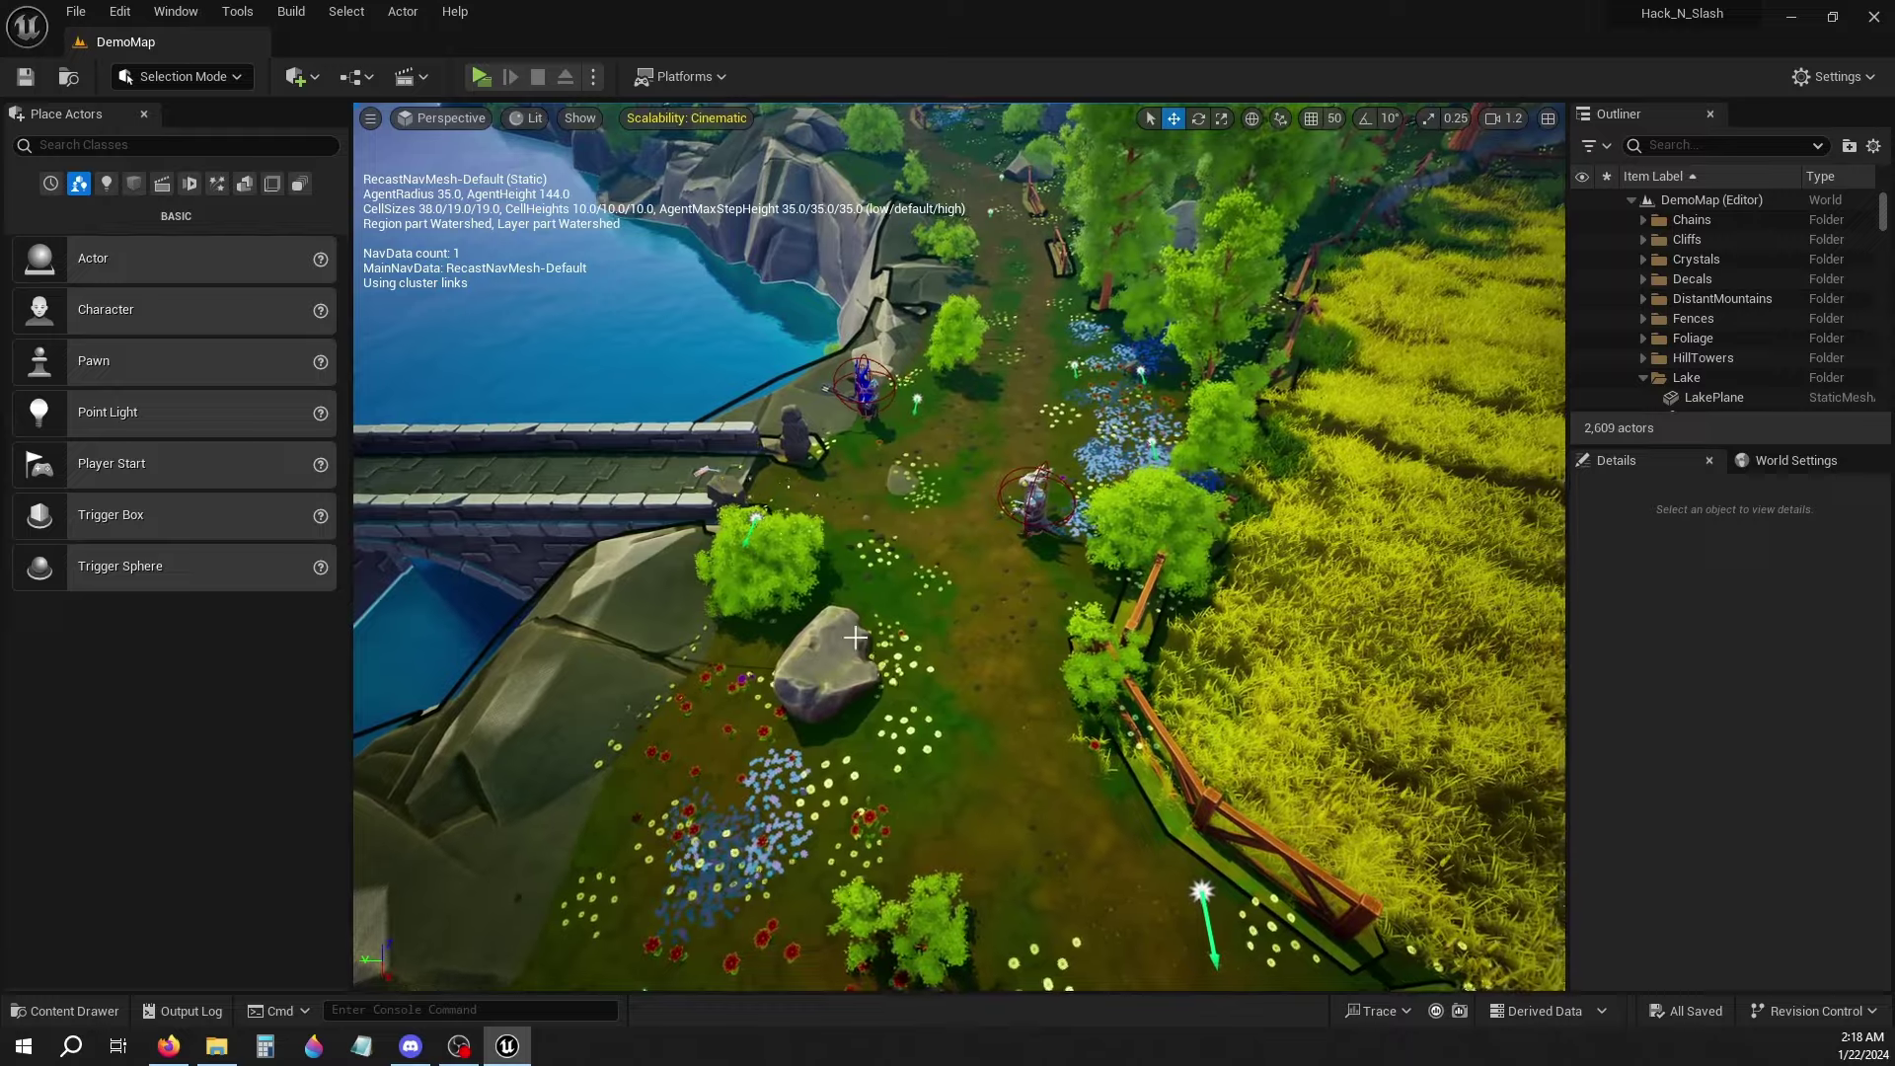
pyautogui.moveTo(1340, 630); pyautogui.dragTo(1126, 631, button='right')
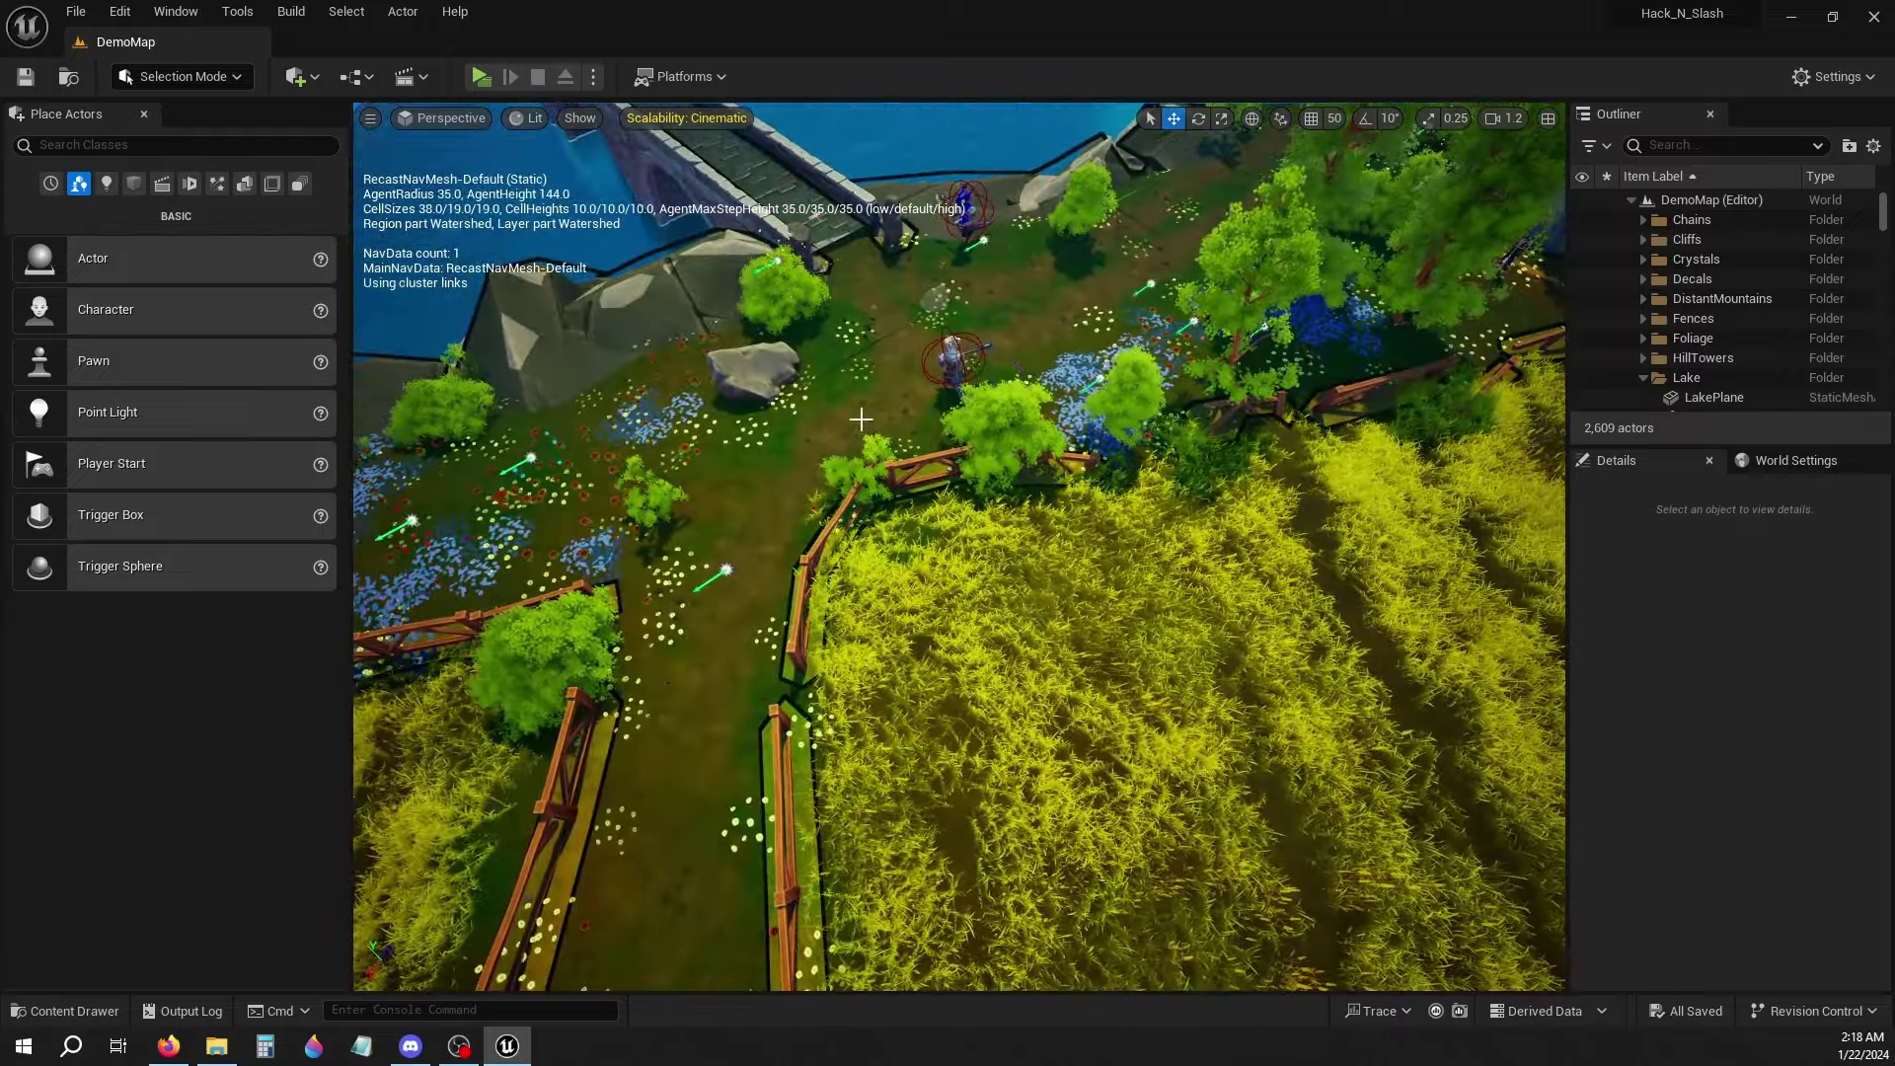
pyautogui.moveTo(1063, 629); pyautogui.dragTo(1063, 629, button='right')
pyautogui.moveTo(1206, 648); pyautogui.dragTo(1194, 648, button='right')
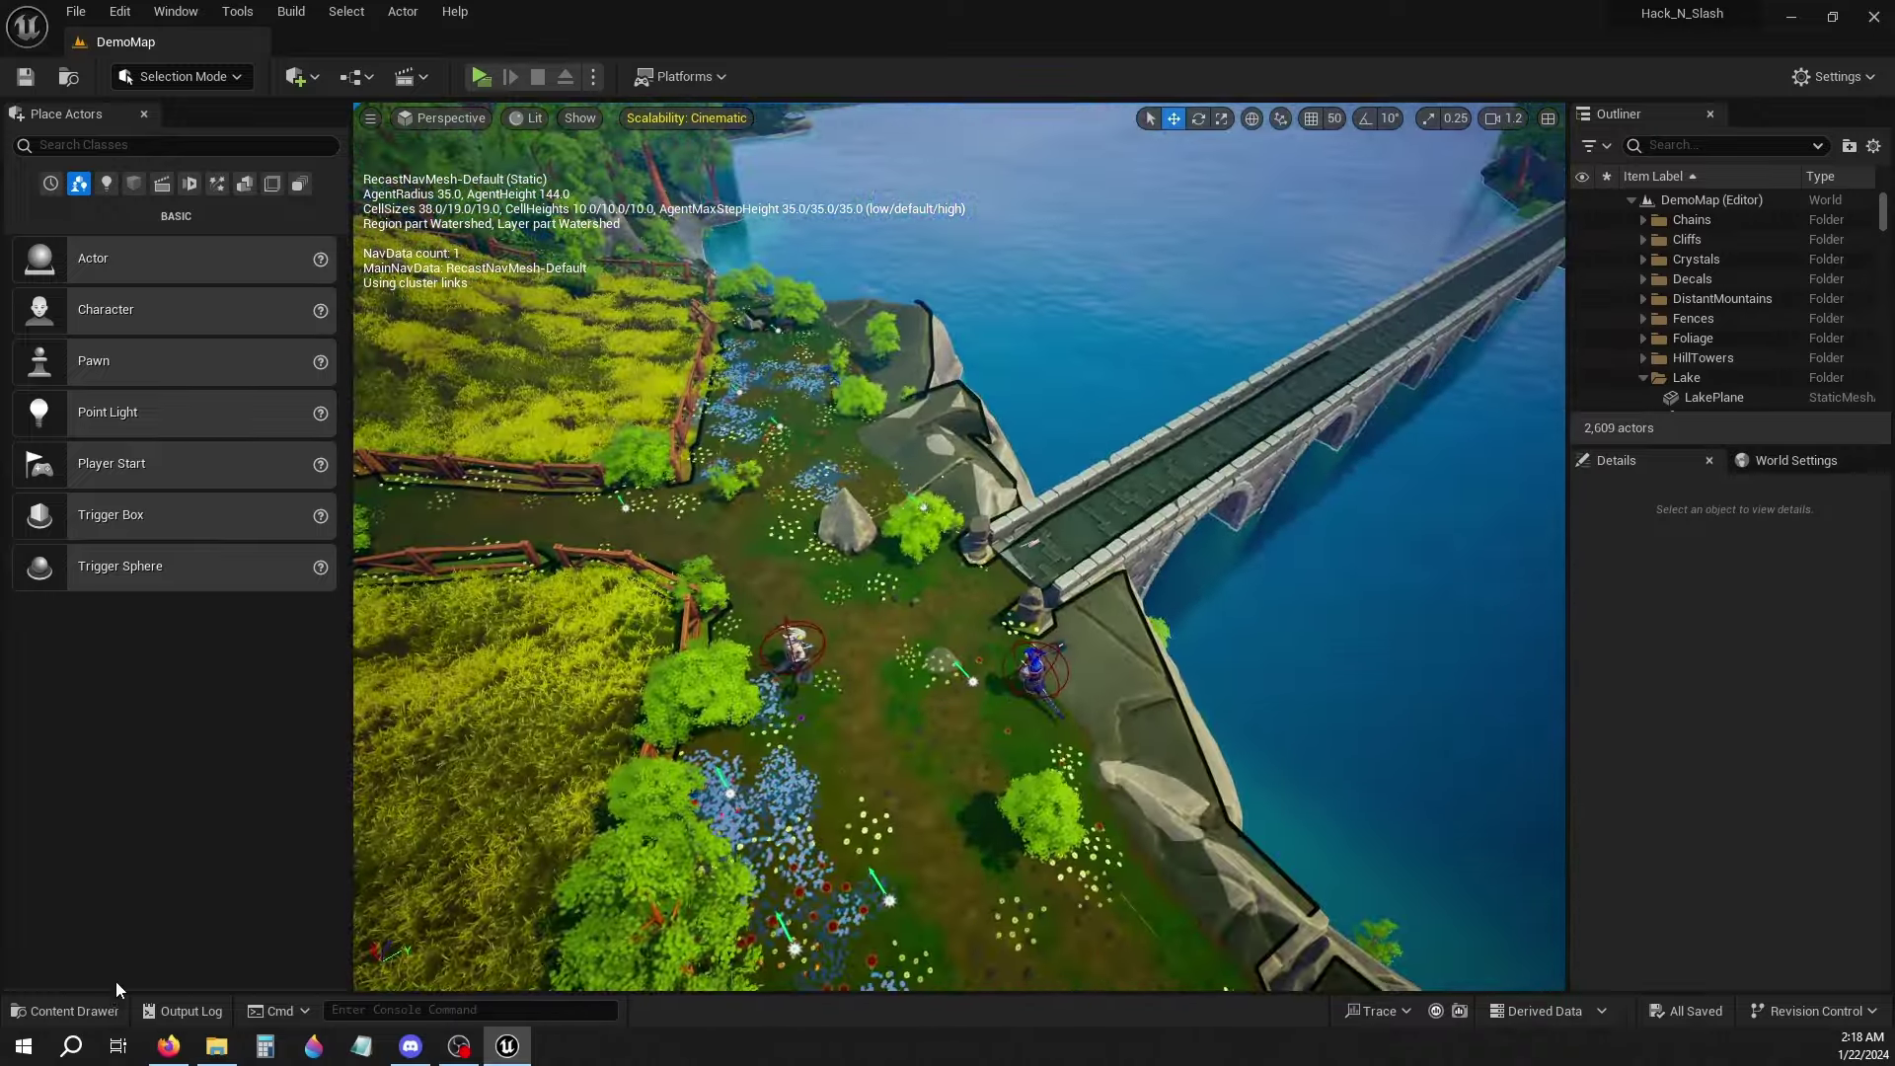
# Open the Hack_BehaviorEnemy behavior tree and view the event graph of its Chase task
pyautogui.click(67, 1011)
pyautogui.doubleClick(1056, 767)
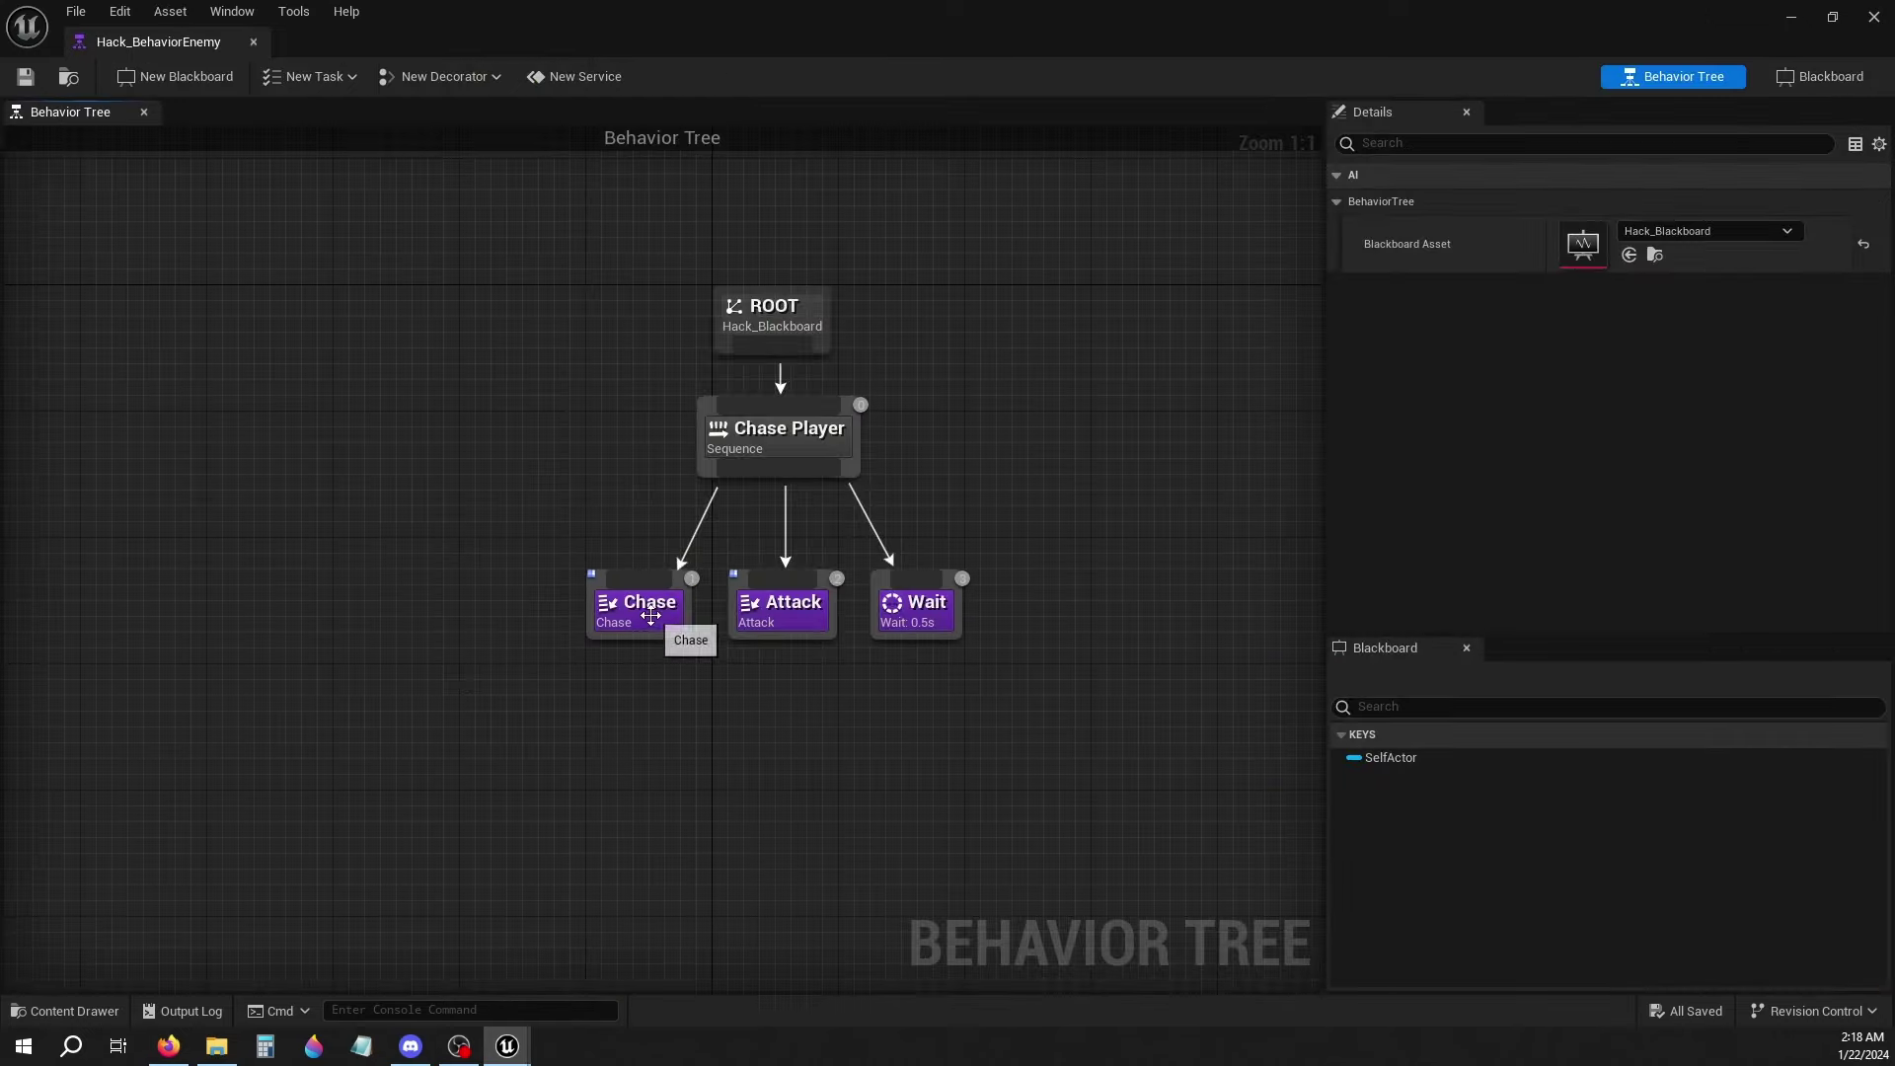
pyautogui.doubleClick(651, 616)
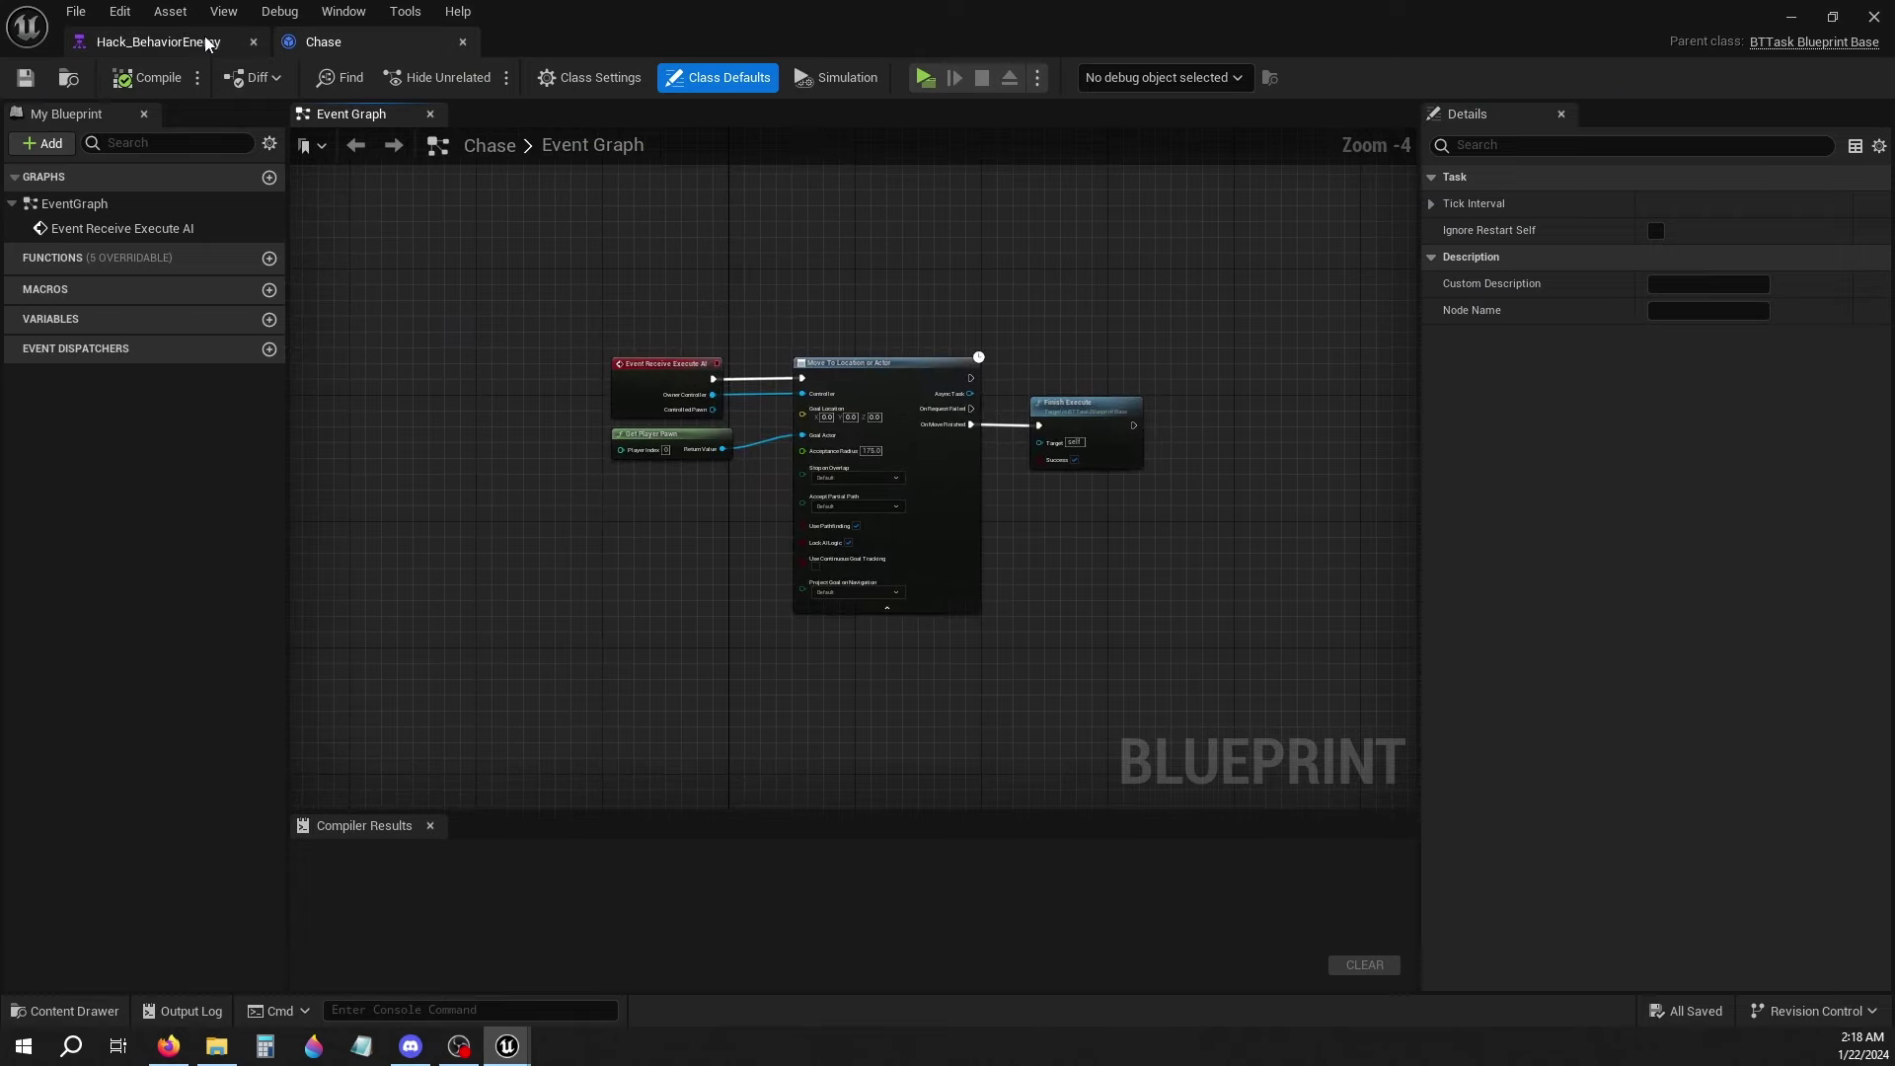
# Review the whole event graph of the Attack task, and close both task blueprints and the behavior tree
pyautogui.click(167, 41)
pyautogui.doubleClick(782, 628)
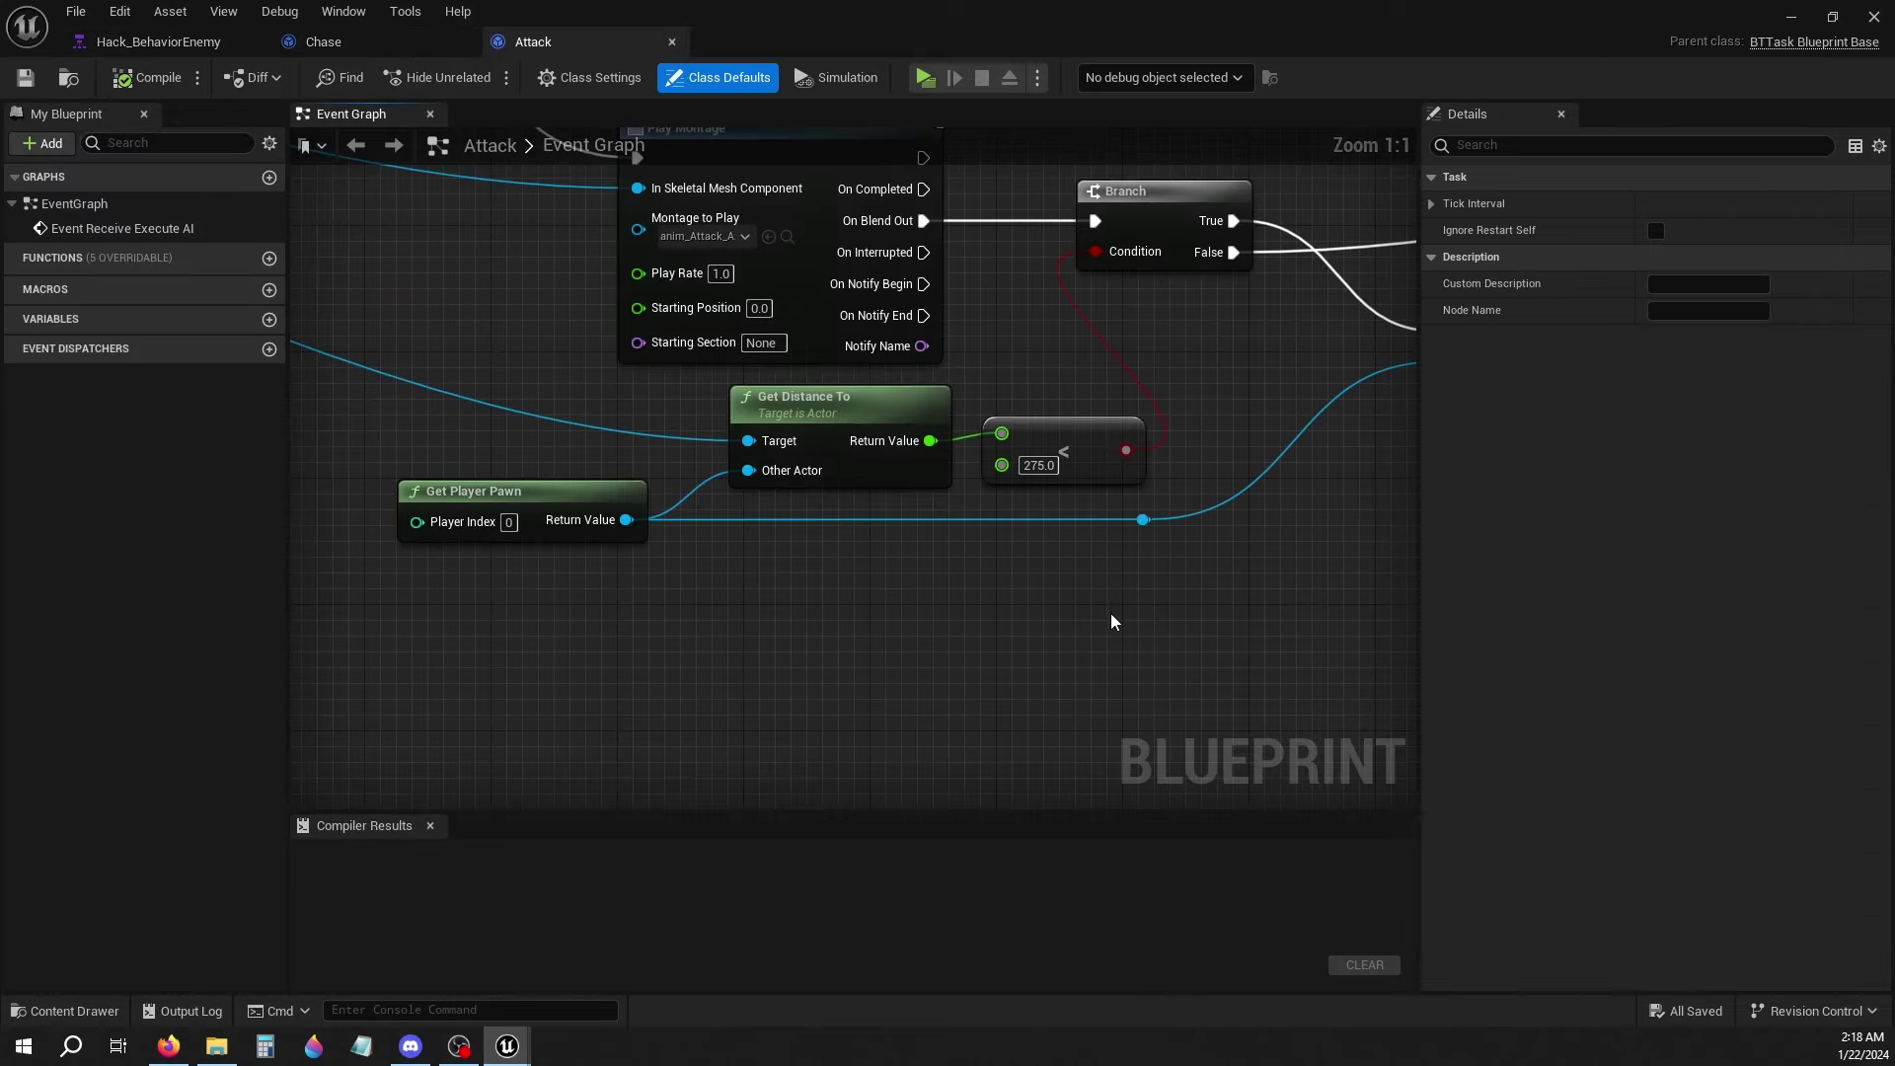
pyautogui.scroll(-6, 1111, 622)
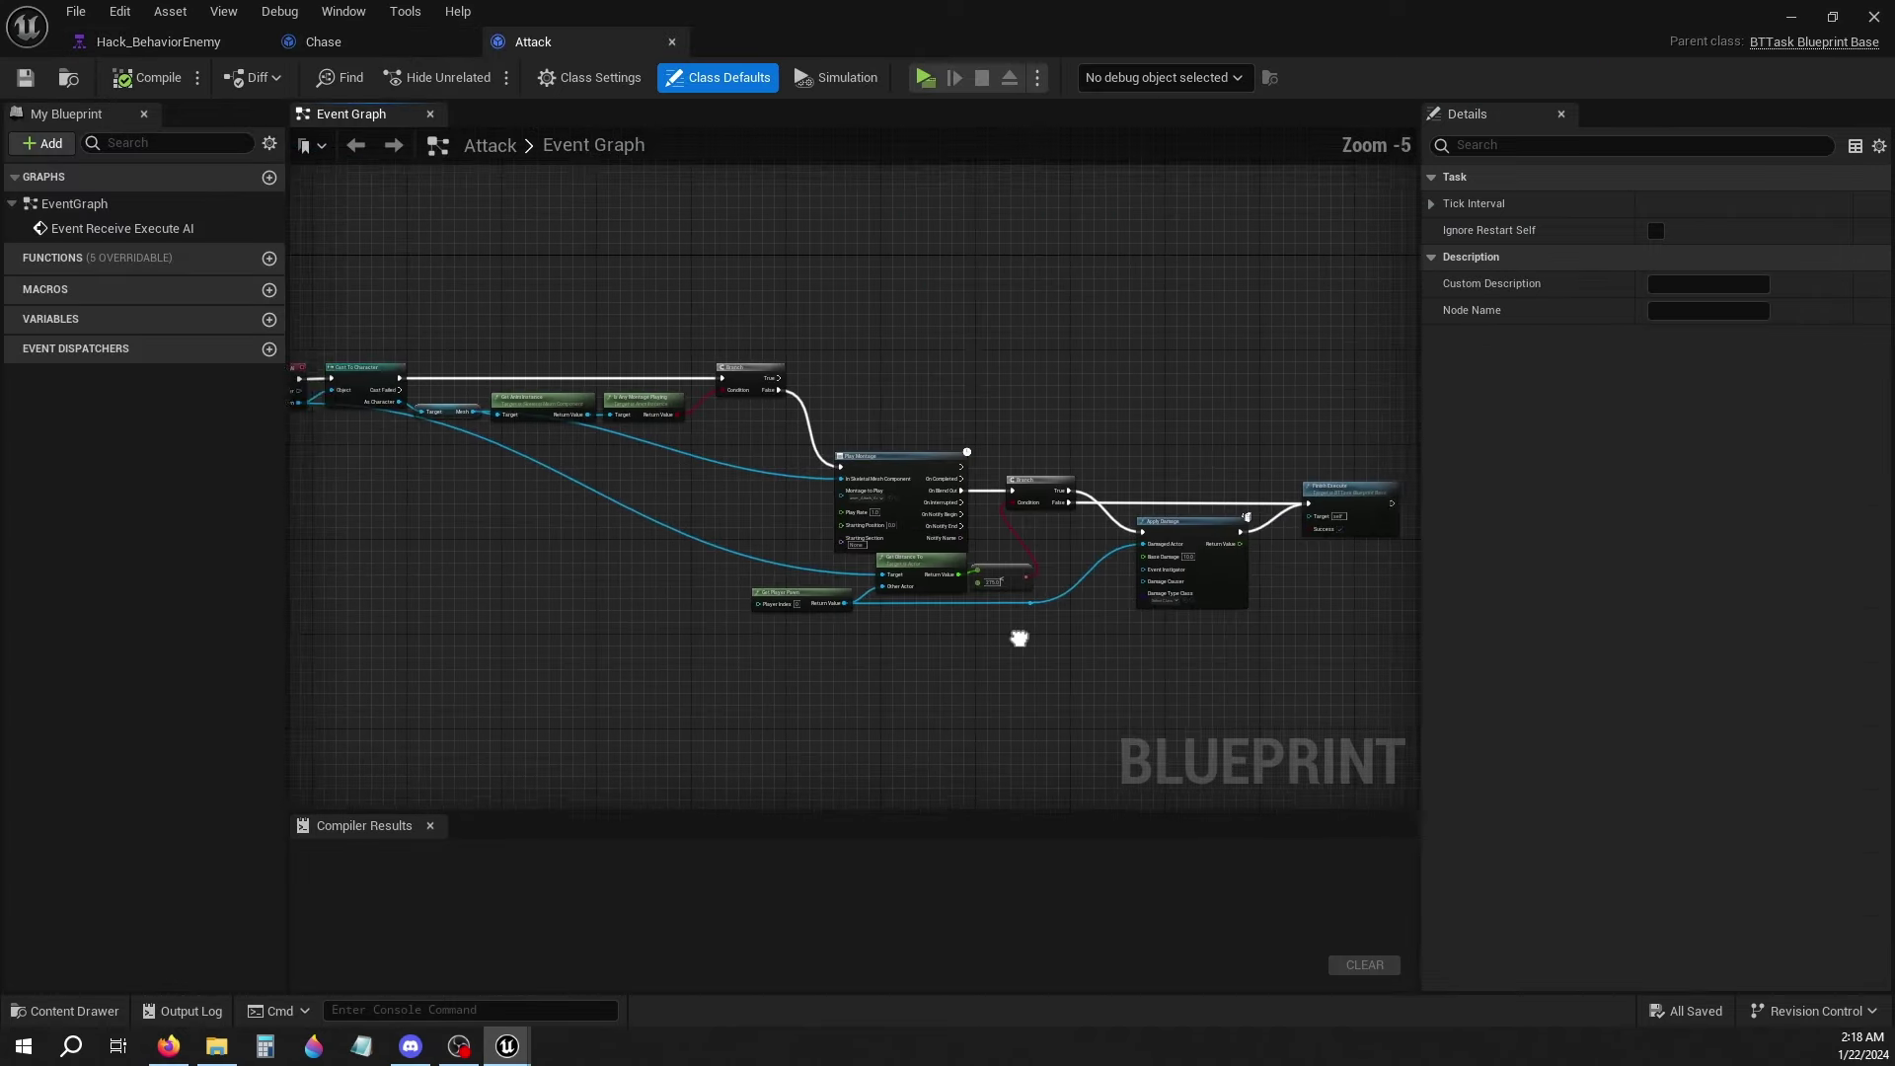
pyautogui.click(671, 44)
pyautogui.click(466, 45)
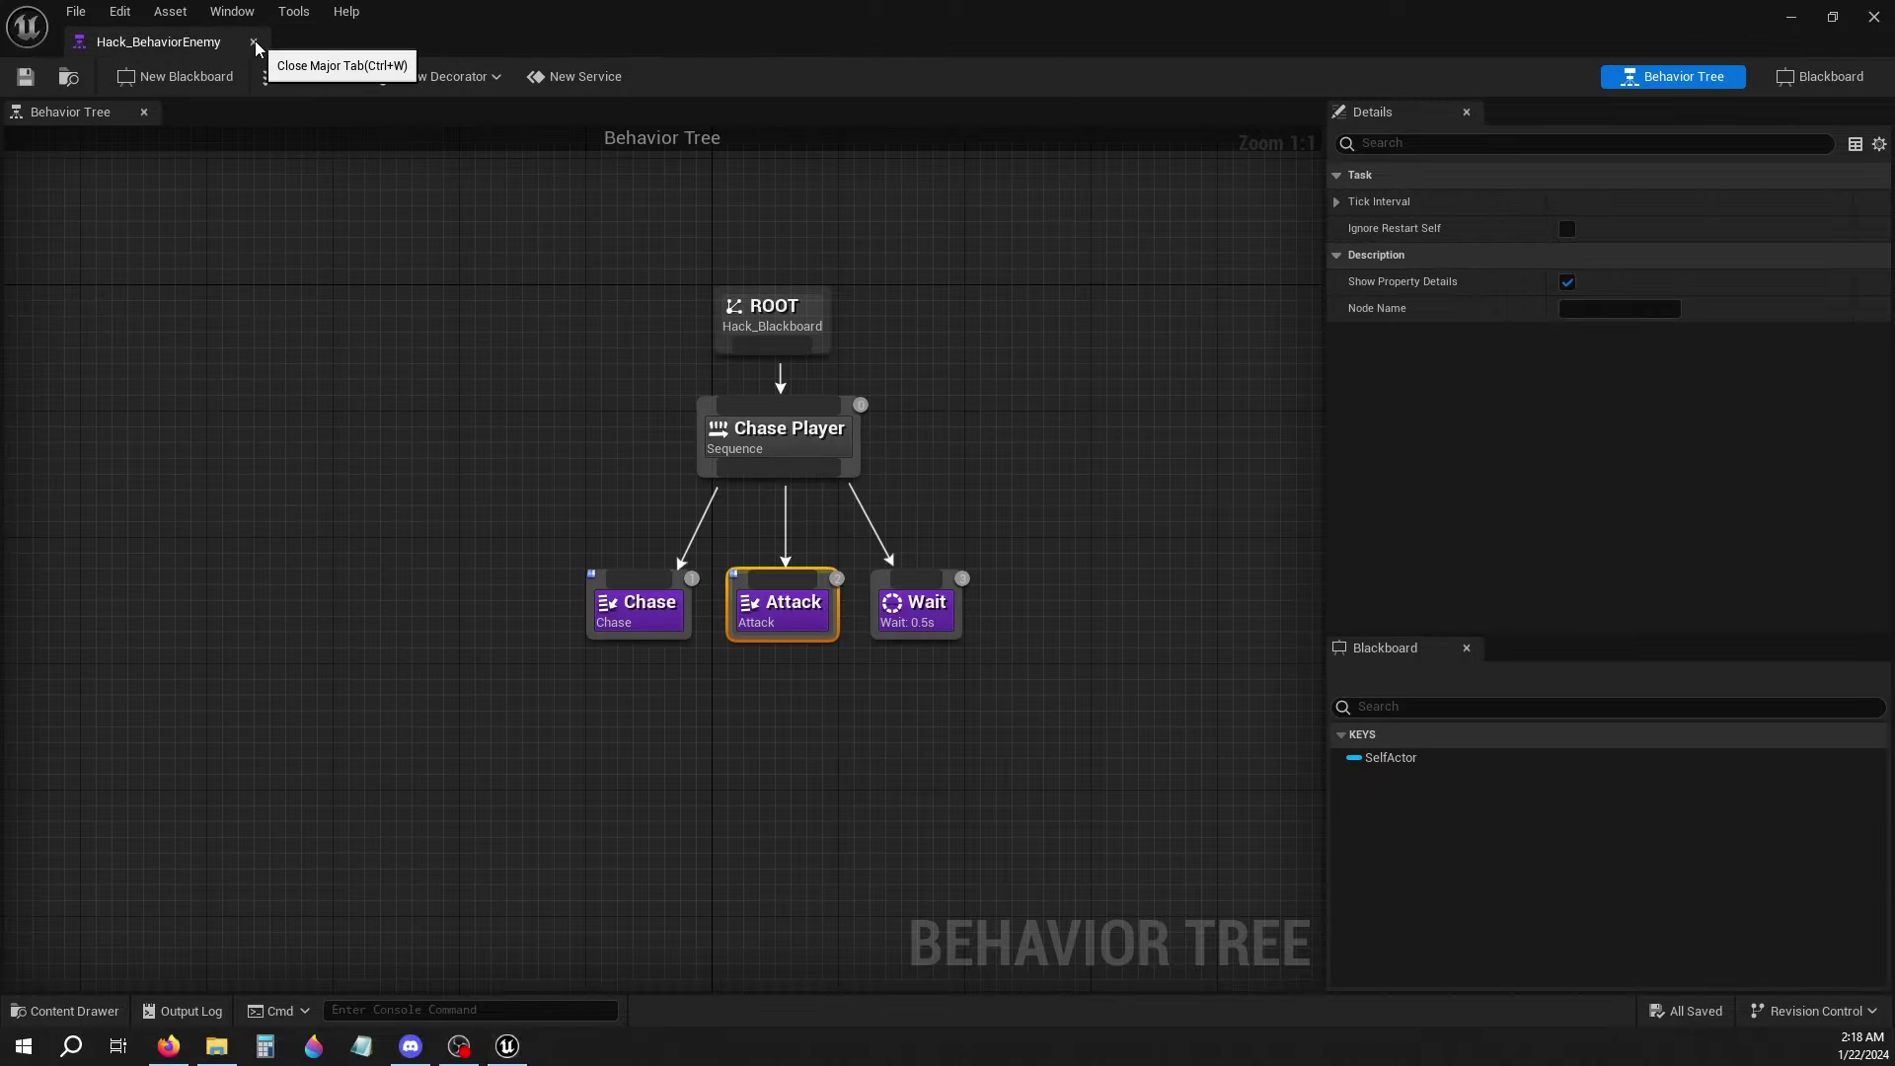
pyautogui.click(255, 42)
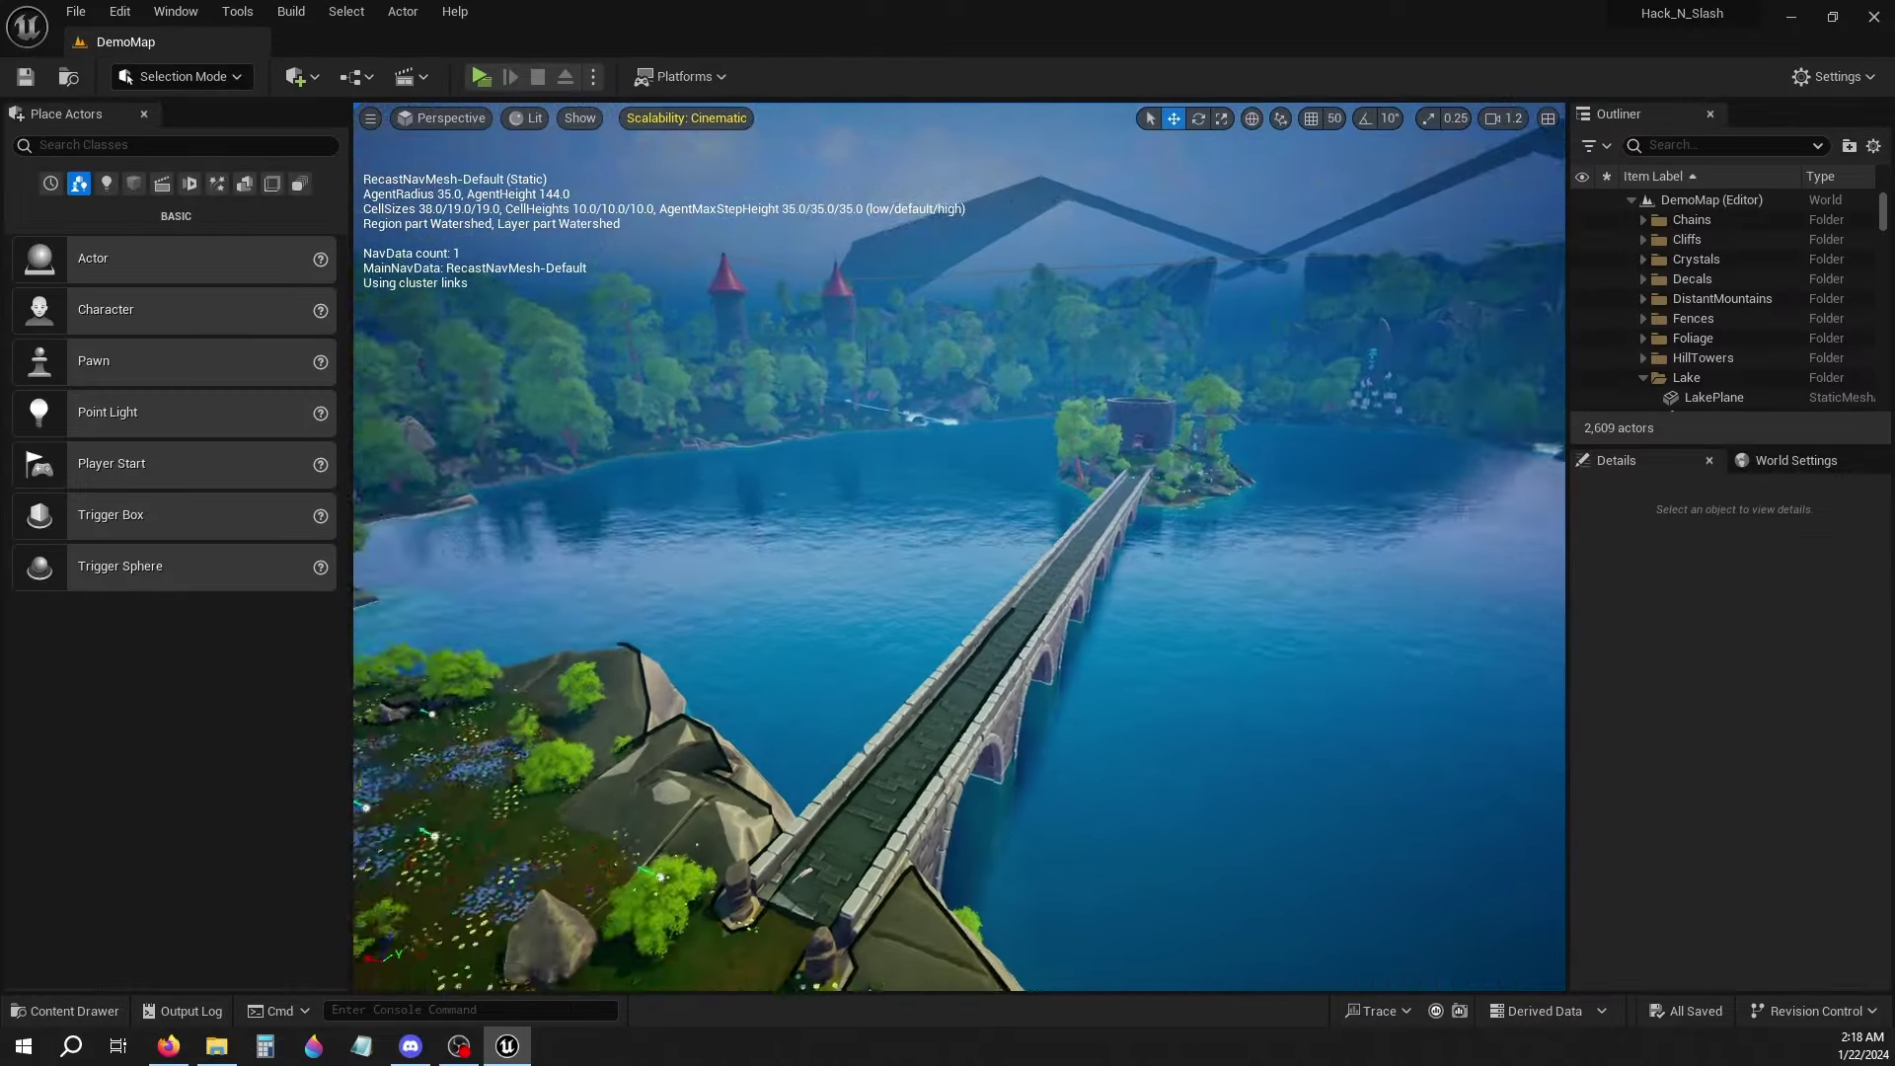
# Play the level again in a preview window and fight the pursuing enemies on the bridge
pyautogui.moveTo(959, 547); pyautogui.dragTo(740, 676, button='right')
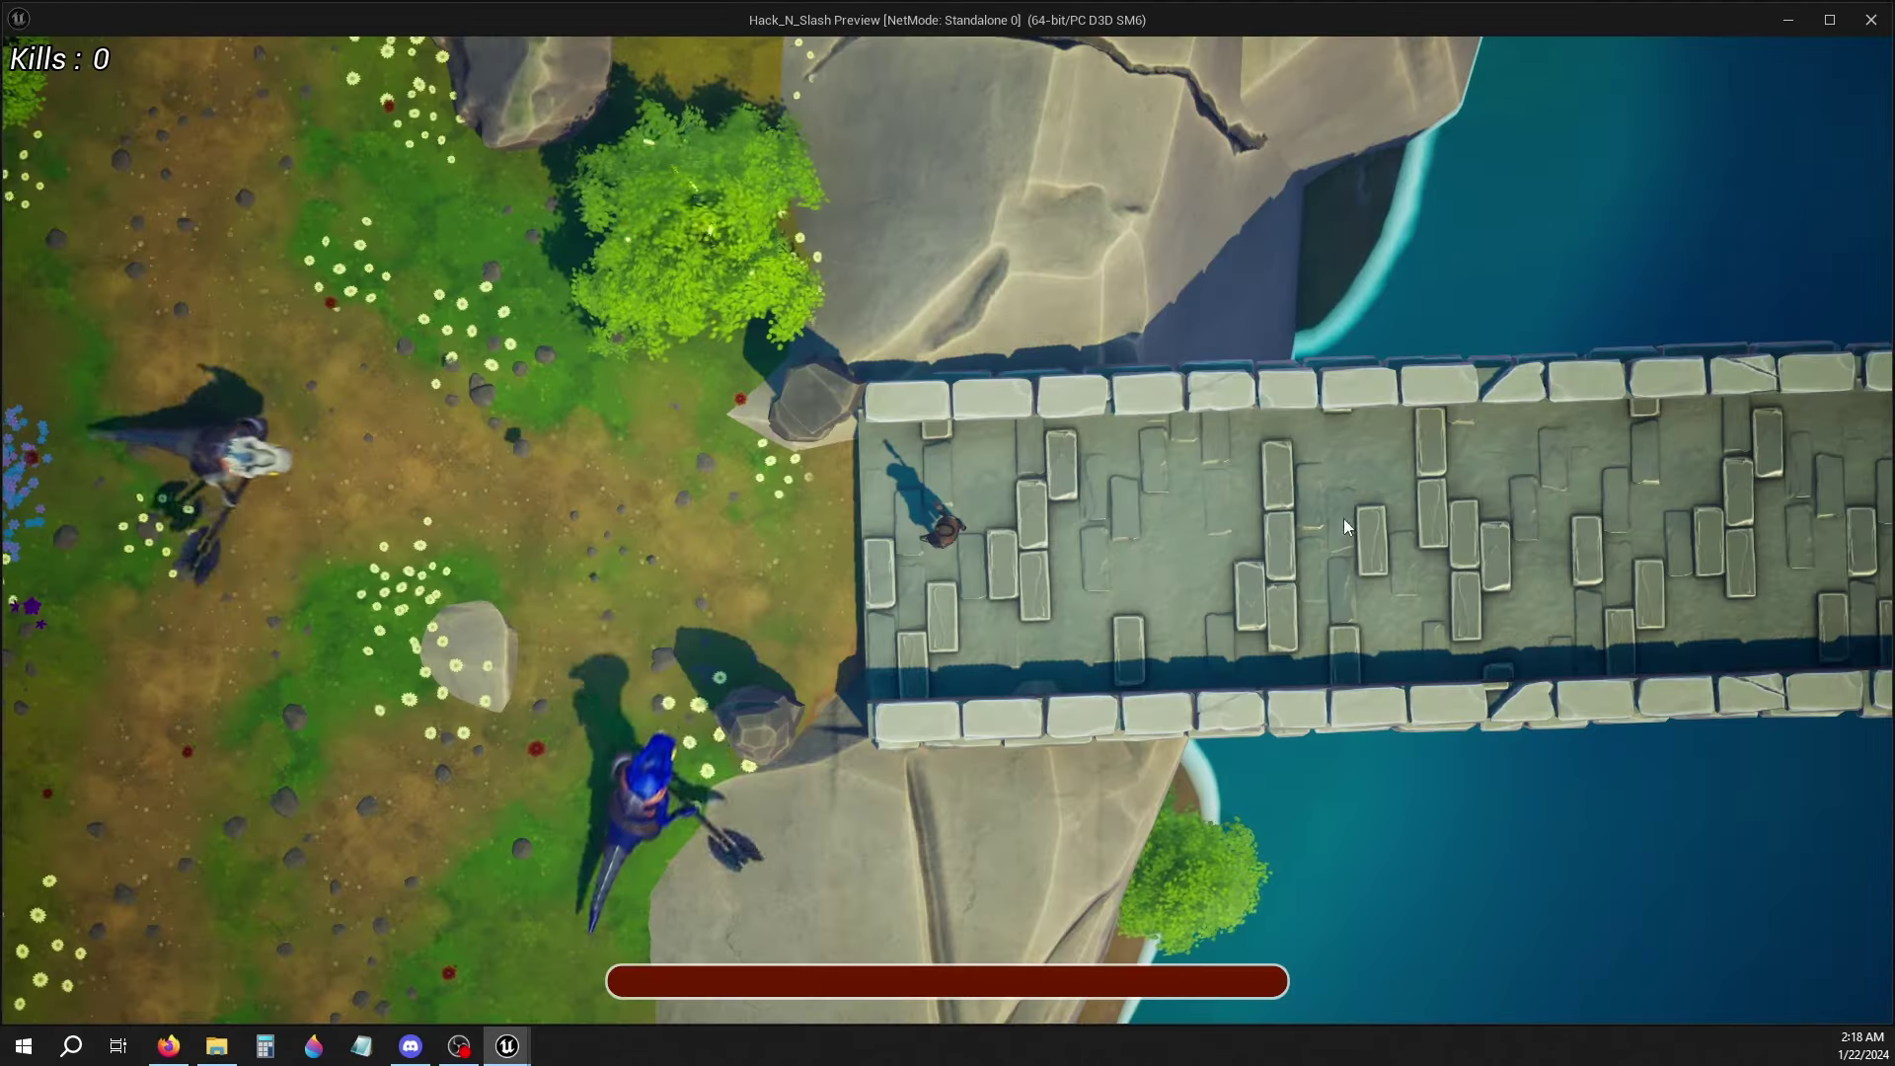
pyautogui.moveTo(1634, 572)
pyautogui.mouseDown()
pyautogui.moveTo(1668, 460)
pyautogui.moveTo(1744, 563)
pyautogui.moveTo(1713, 567)
pyautogui.mouseUp()
pyautogui.press('space')
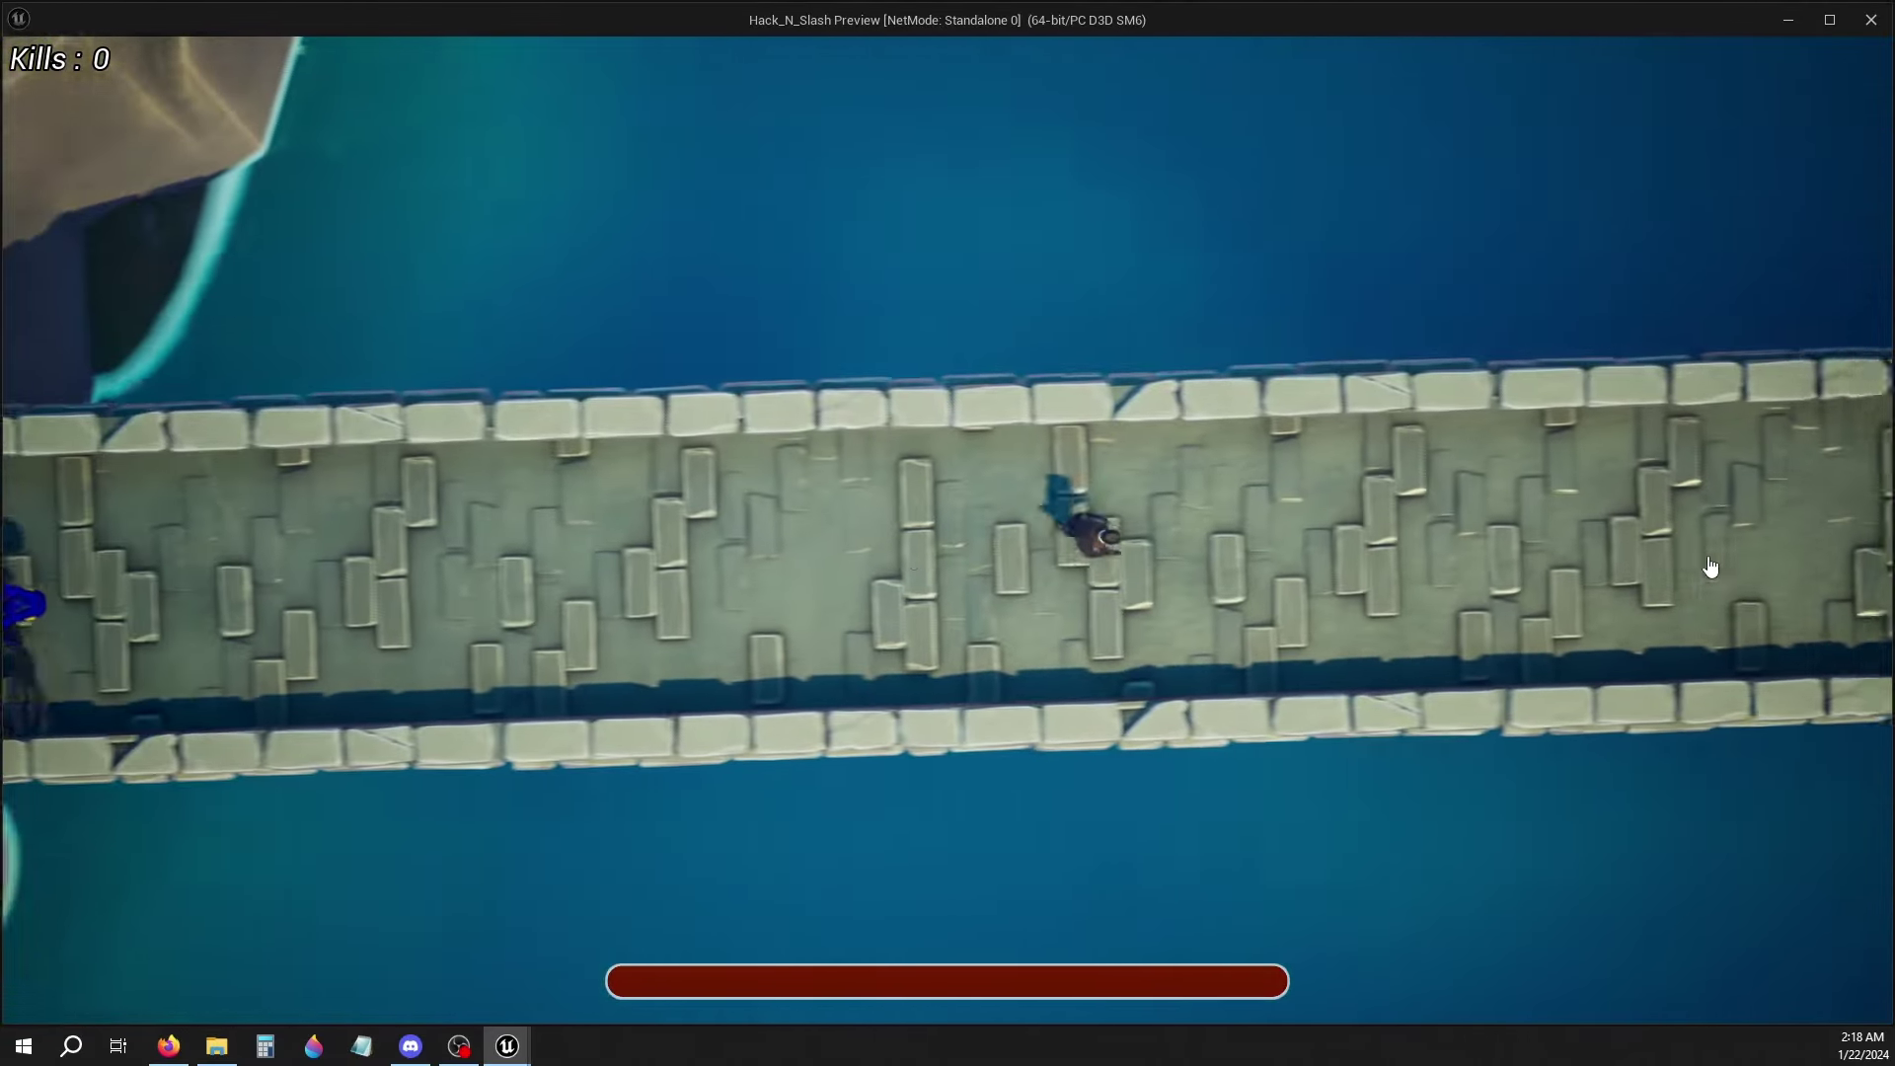
pyautogui.moveTo(717, 570)
pyautogui.mouseDown()
pyautogui.moveTo(237, 566)
pyautogui.moveTo(341, 570)
pyautogui.mouseUp()
pyautogui.click(423, 557)
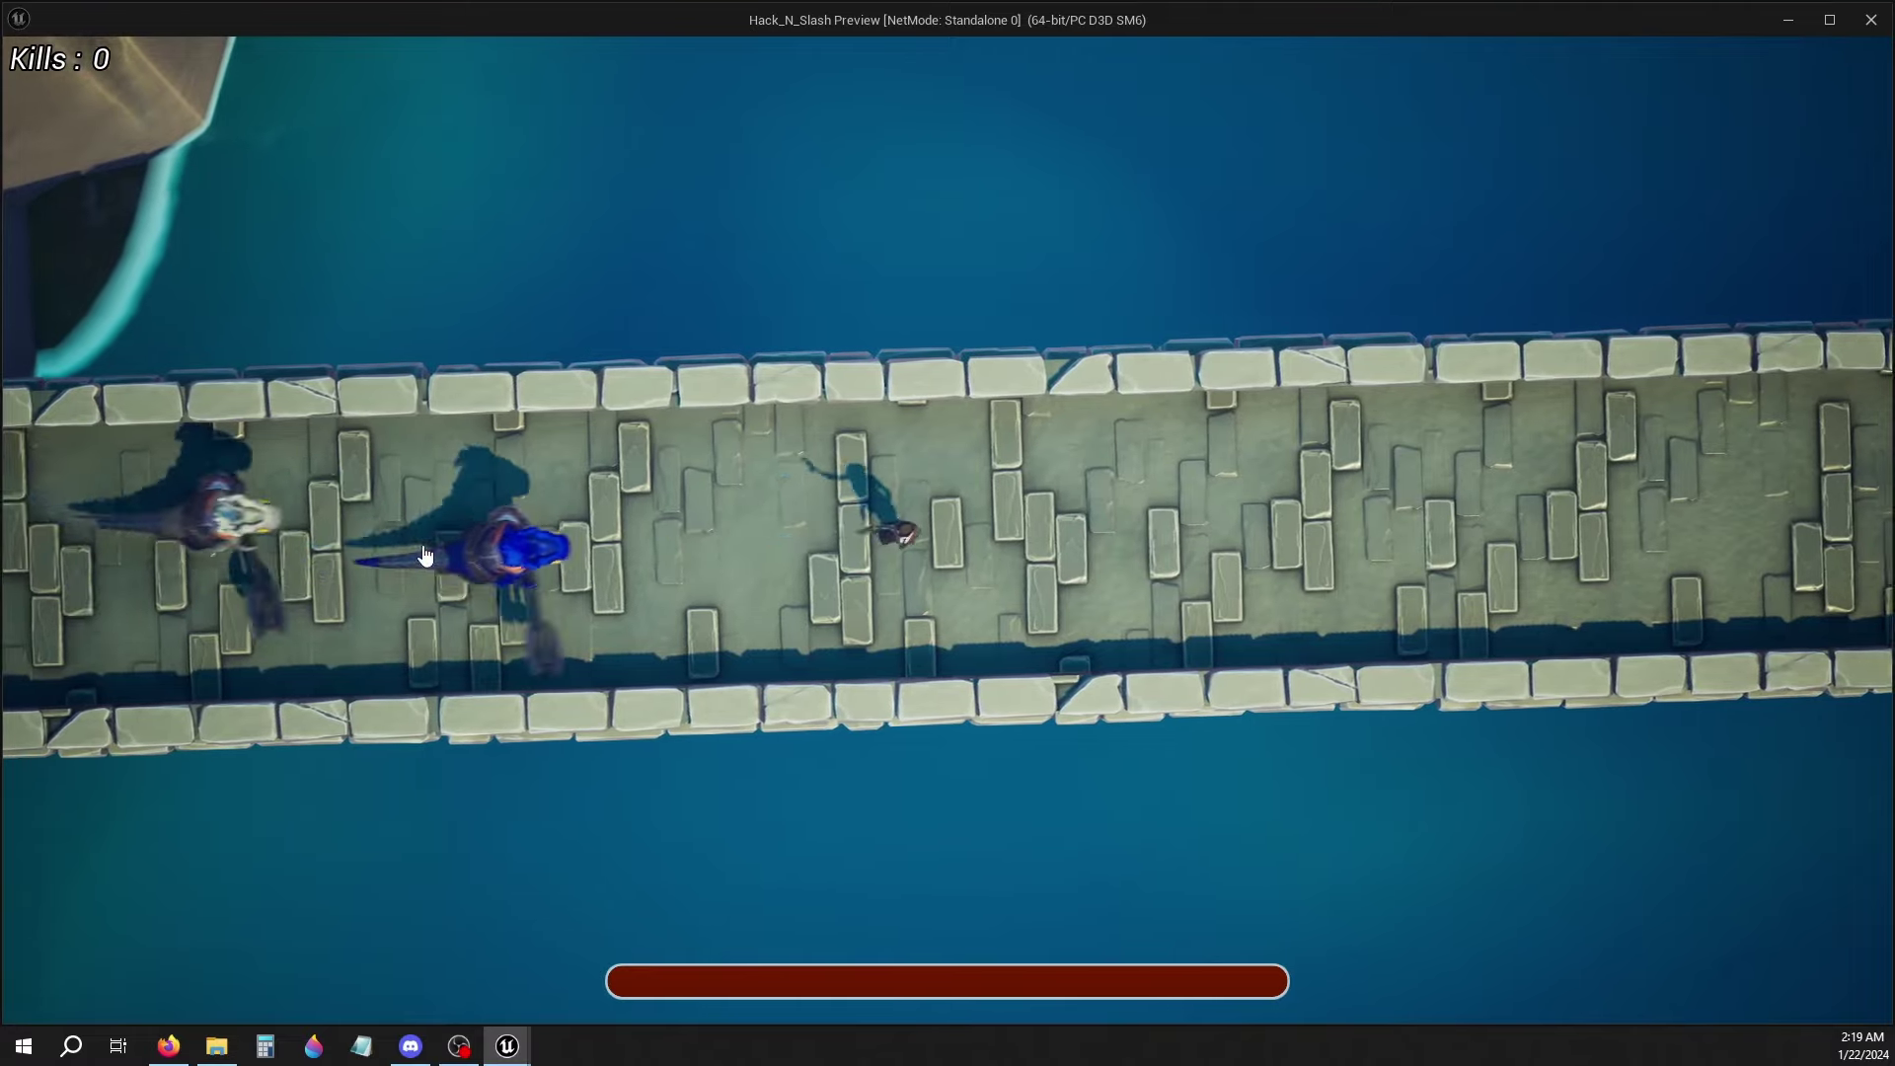
pyautogui.click(637, 559)
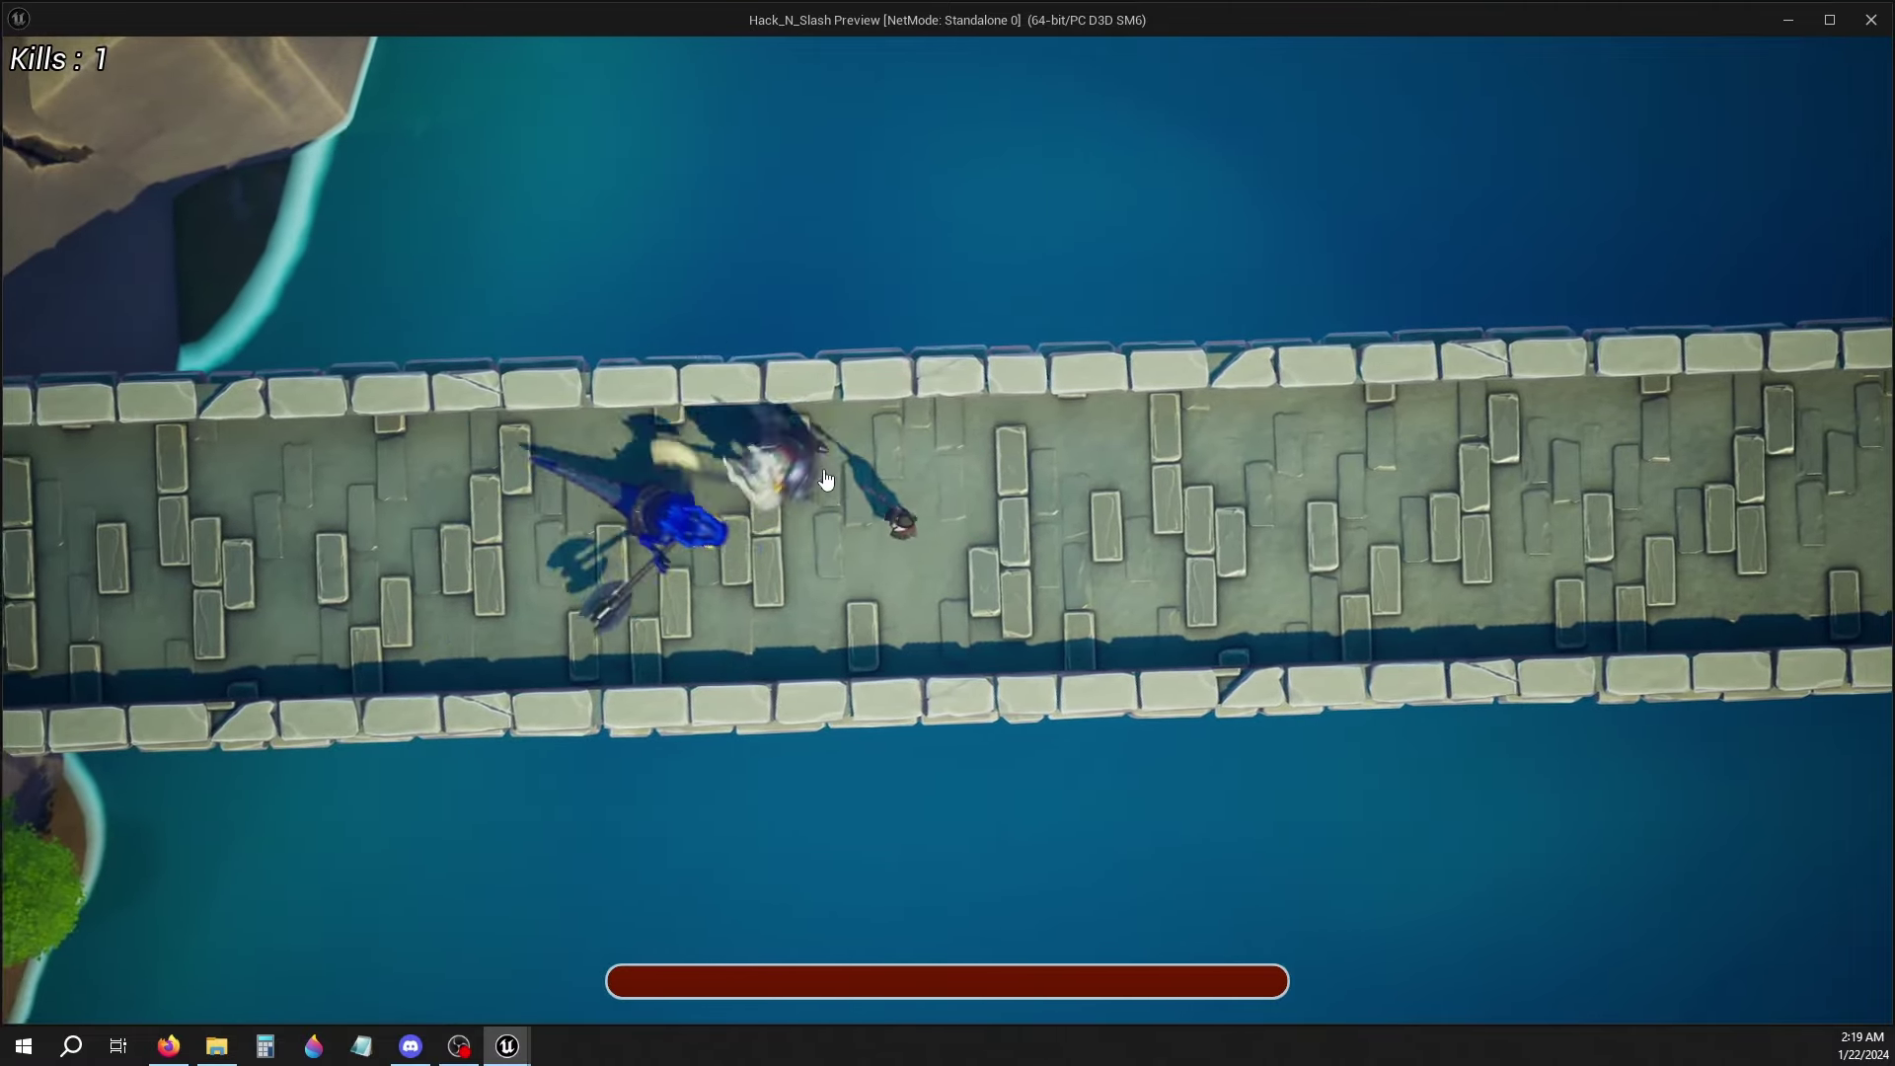
pyautogui.click(802, 585)
pyautogui.click(813, 581)
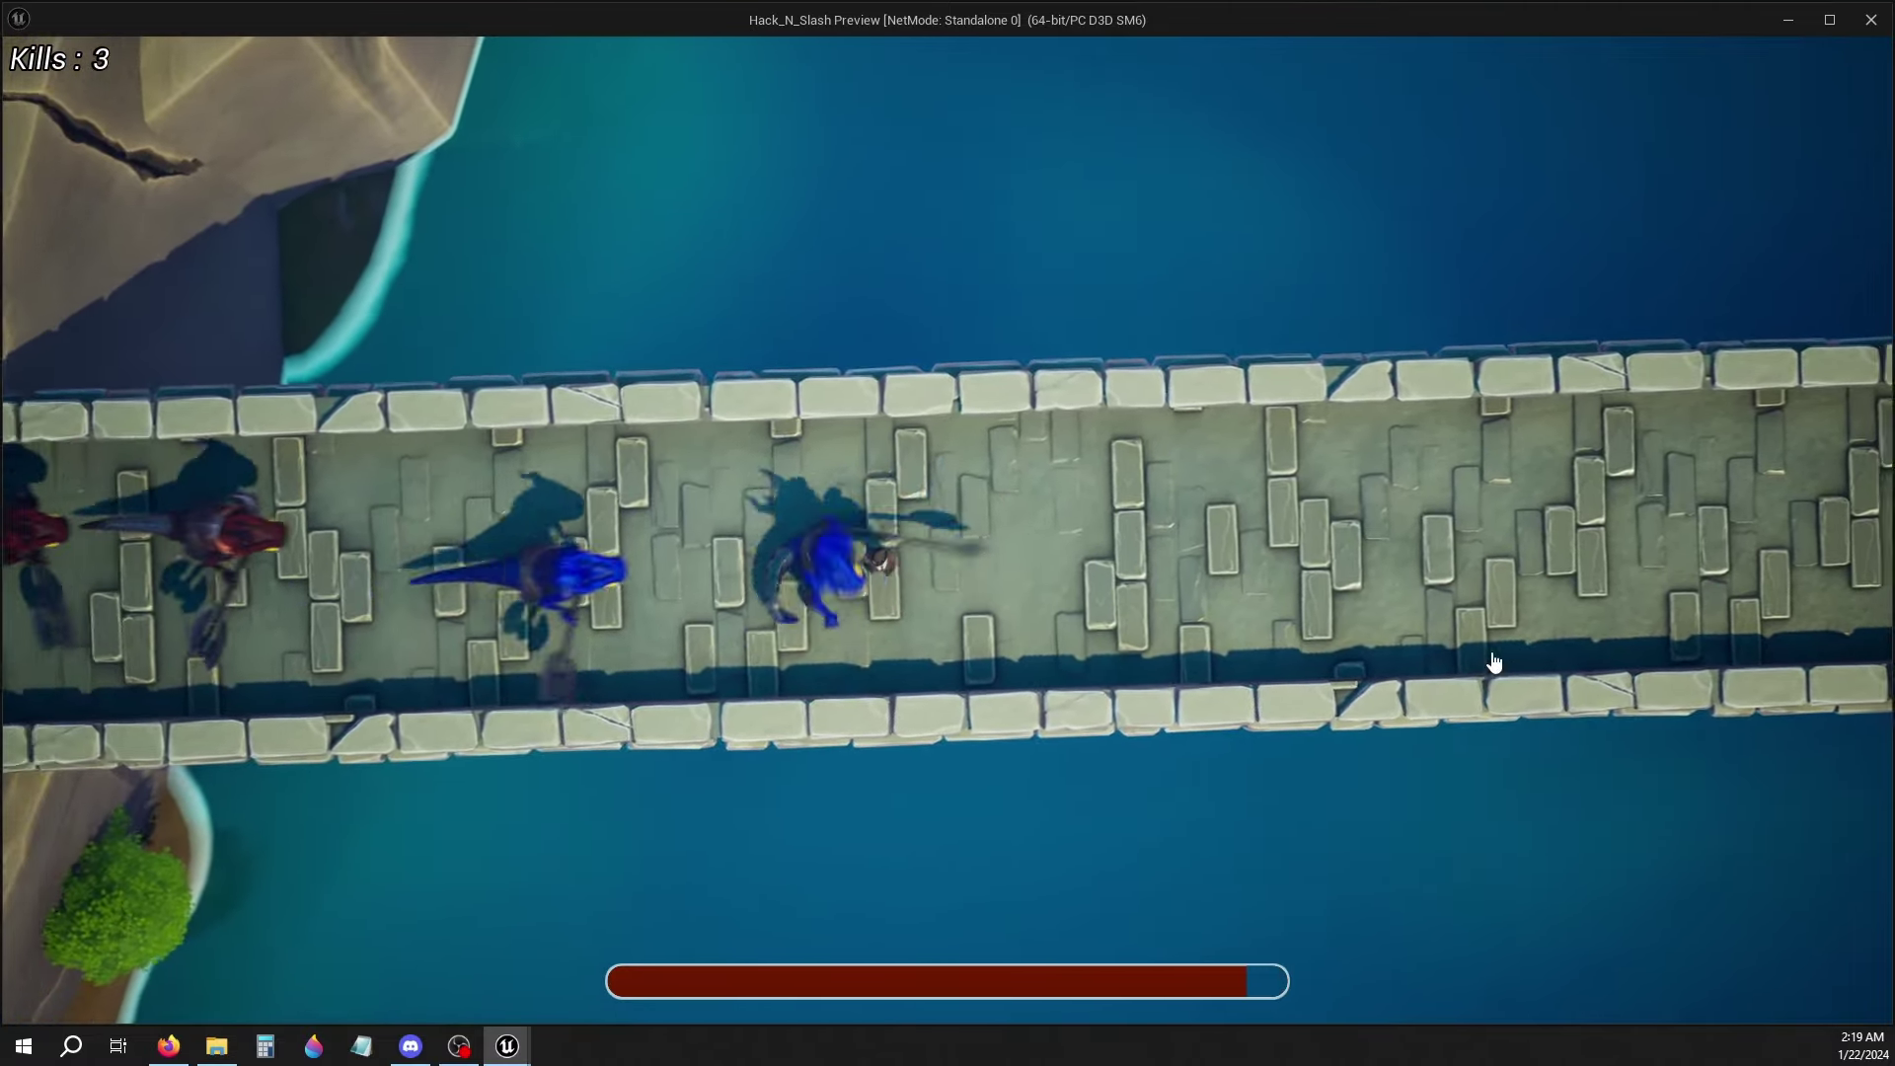
# Retreat along the bridge toward the tower island while dodging and attacking the approaching enemies
pyautogui.moveTo(1490, 660)
pyautogui.mouseDown()
pyautogui.moveTo(1541, 552)
pyautogui.moveTo(1482, 514)
pyautogui.moveTo(1810, 452)
pyautogui.moveTo(1739, 612)
pyautogui.moveTo(1788, 434)
pyautogui.moveTo(900, 558)
pyautogui.mouseUp()
pyautogui.press('space')
pyautogui.click(898, 580)
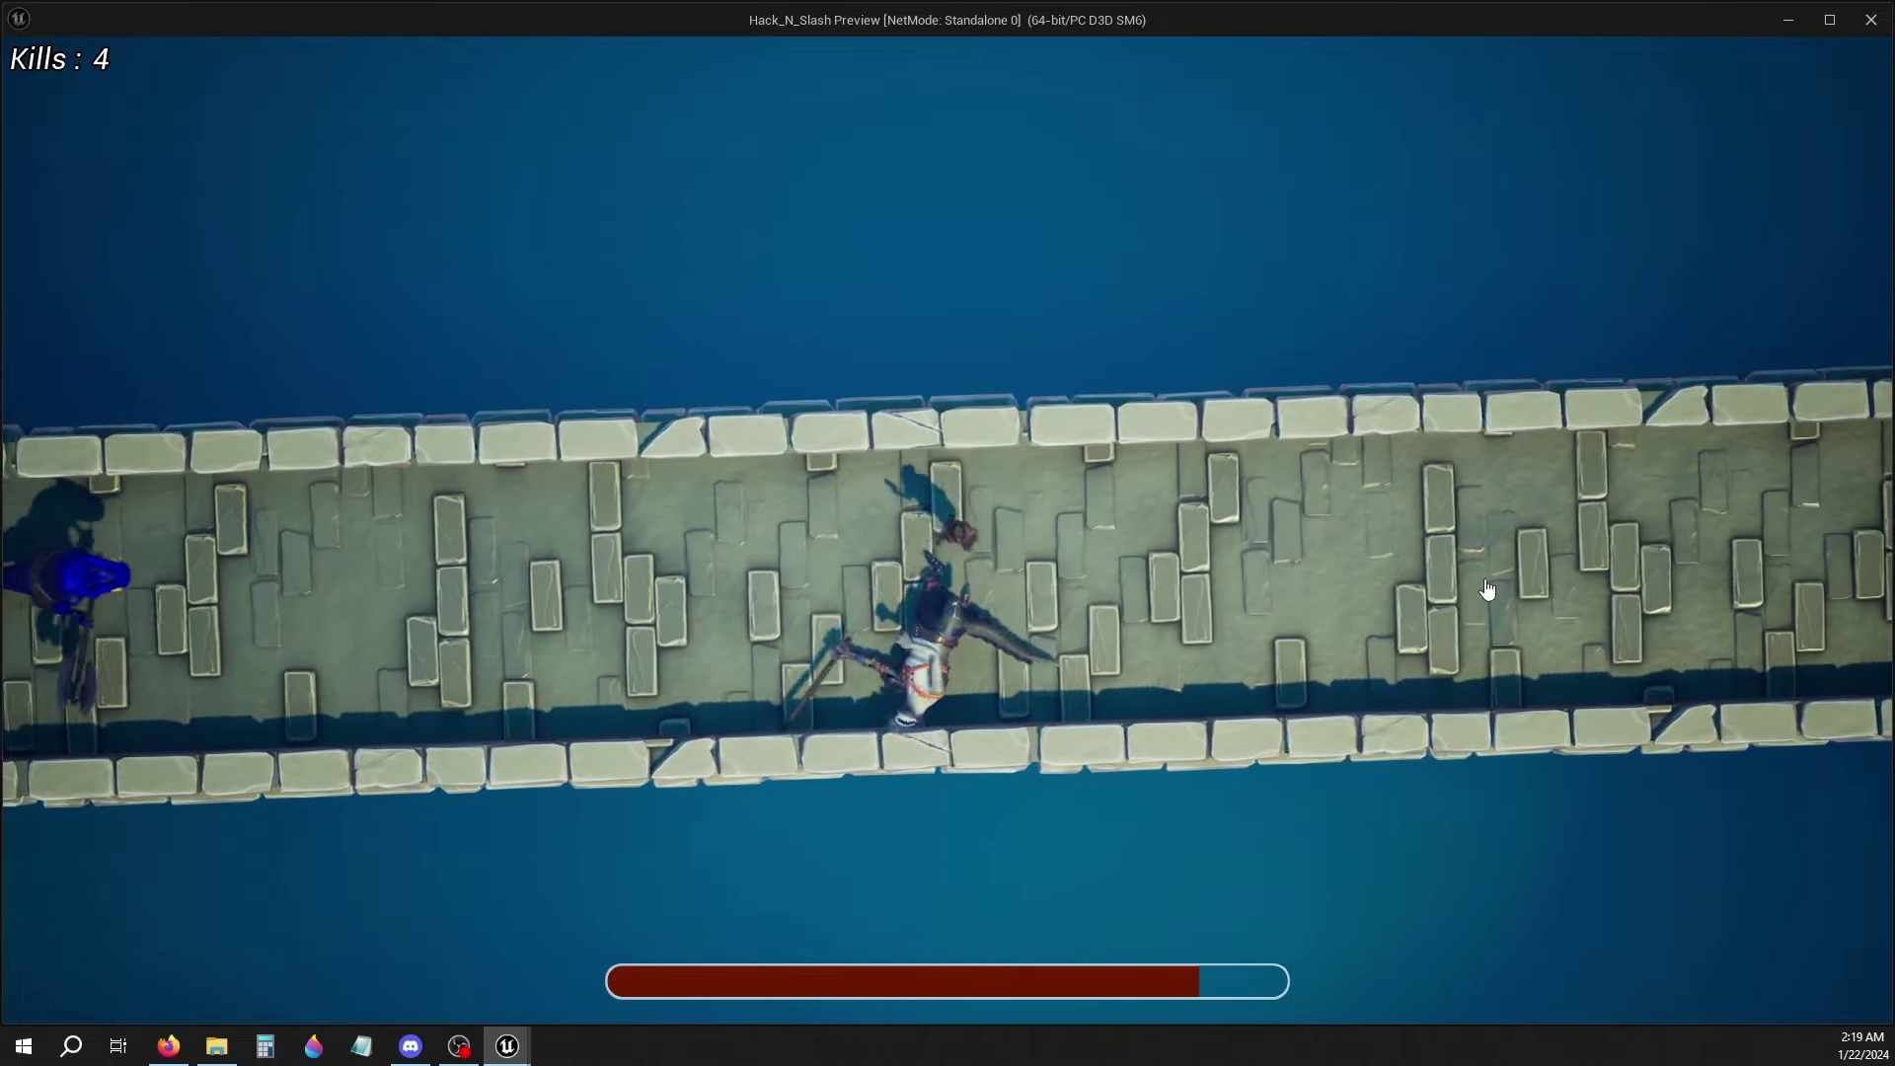
pyautogui.moveTo(1487, 591)
pyautogui.mouseDown()
pyautogui.moveTo(1645, 535)
pyautogui.moveTo(1679, 496)
pyautogui.moveTo(1607, 551)
pyautogui.mouseUp()
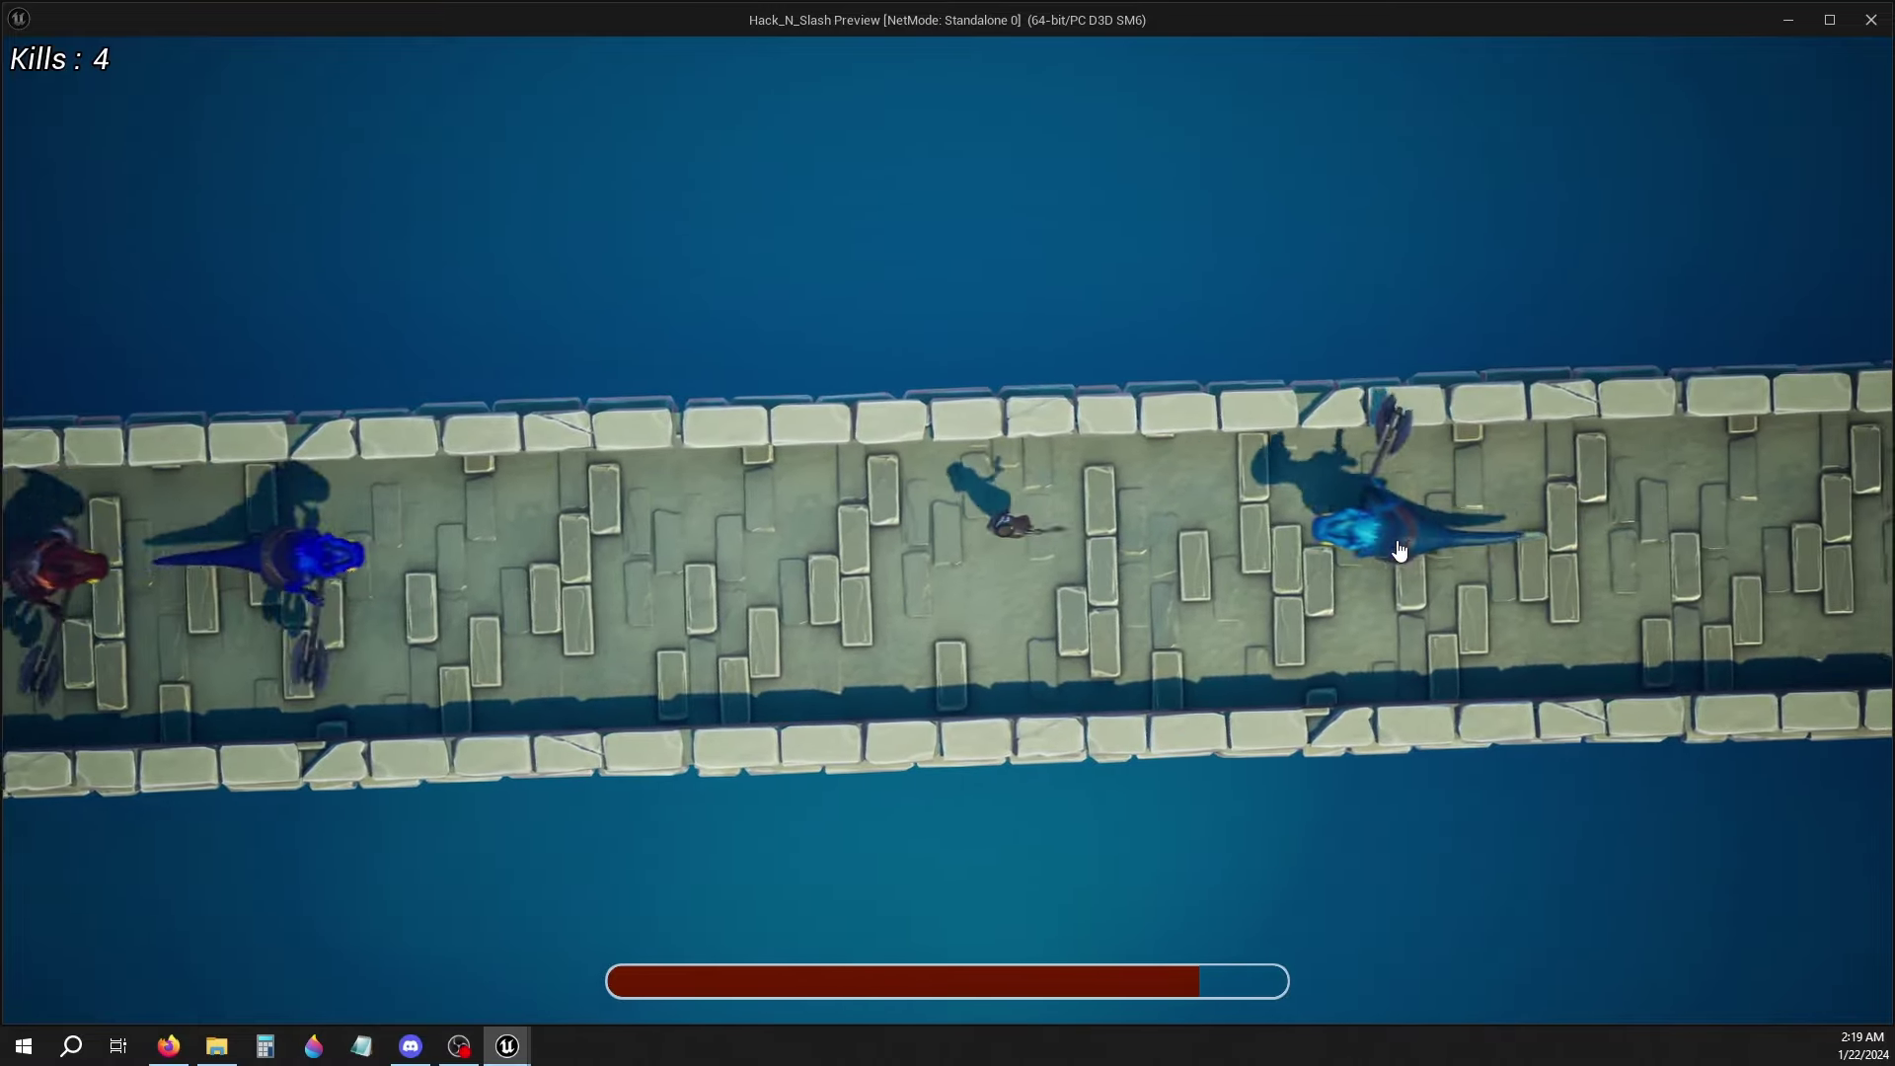
pyautogui.click(1402, 553)
pyautogui.moveTo(1844, 568)
pyautogui.mouseDown()
pyautogui.moveTo(1667, 587)
pyautogui.moveTo(1683, 586)
pyautogui.moveTo(1672, 566)
pyautogui.mouseUp()
pyautogui.click(1378, 536)
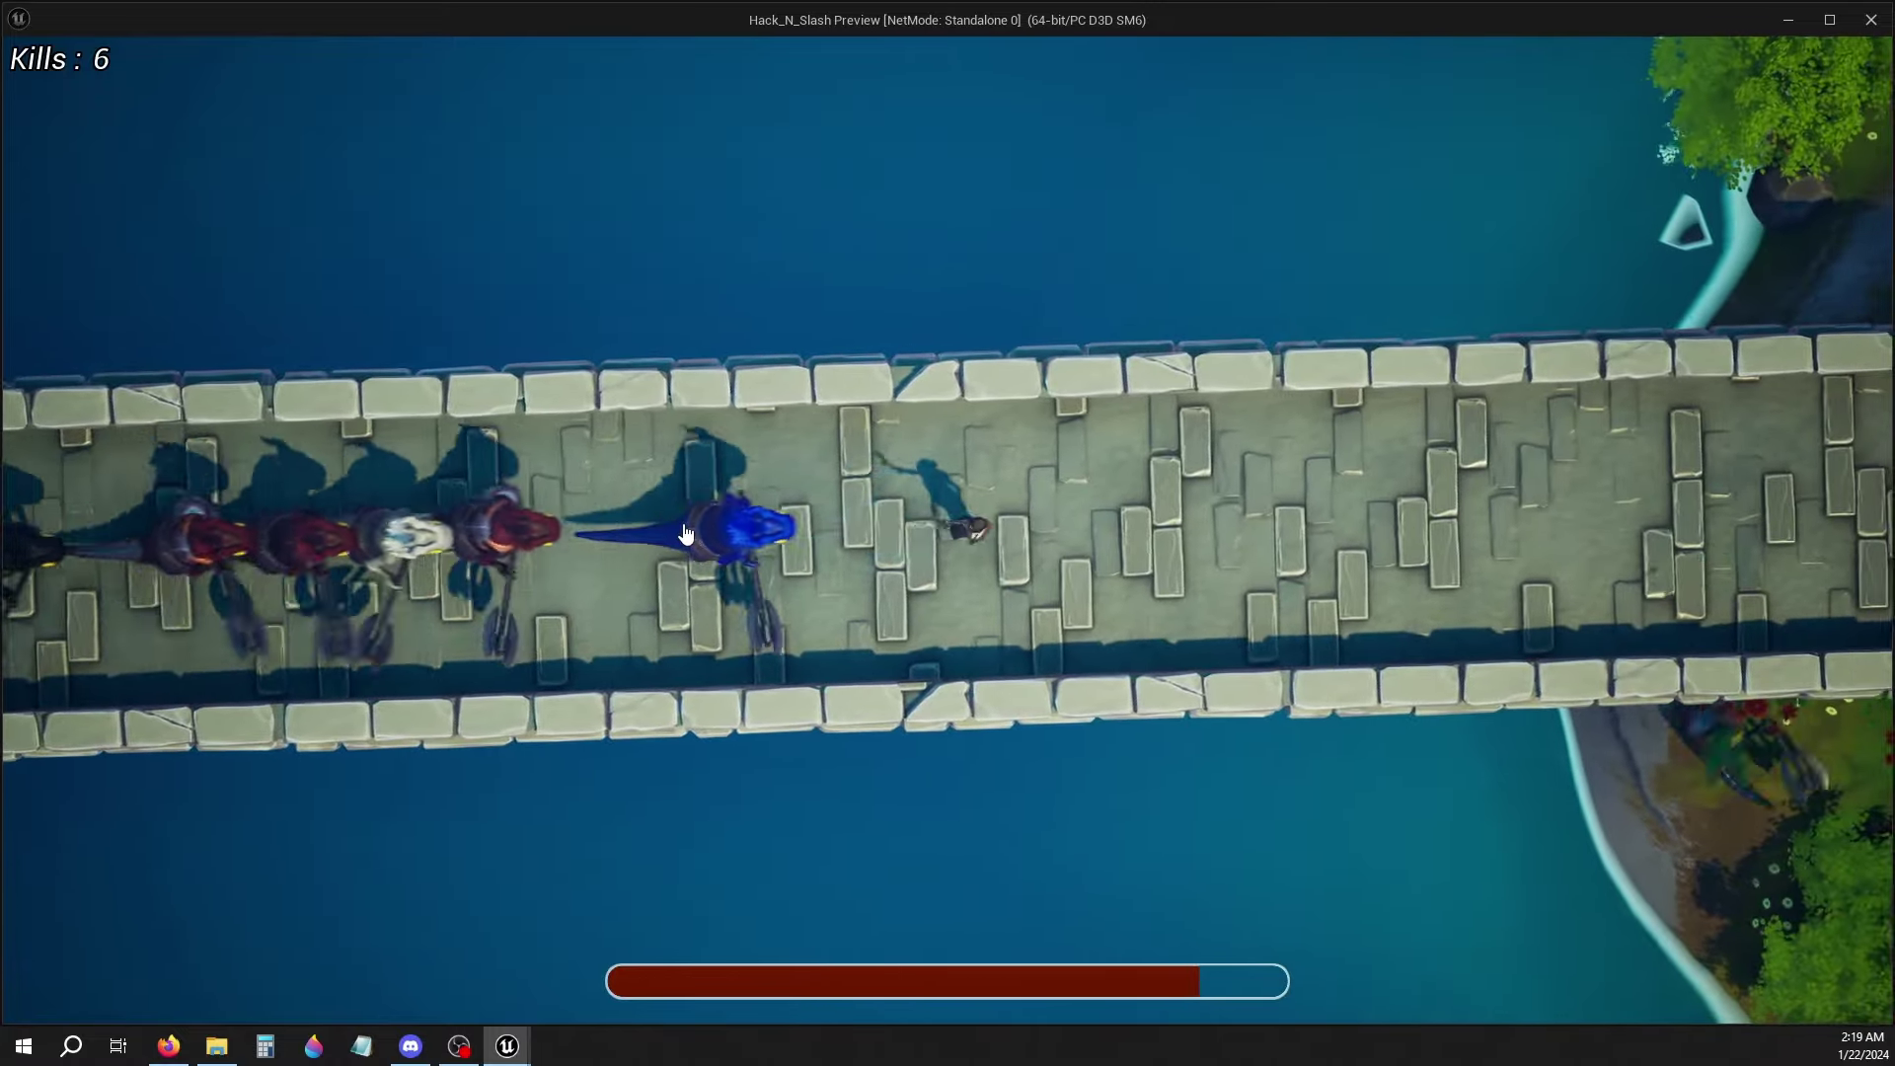
pyautogui.click(686, 533)
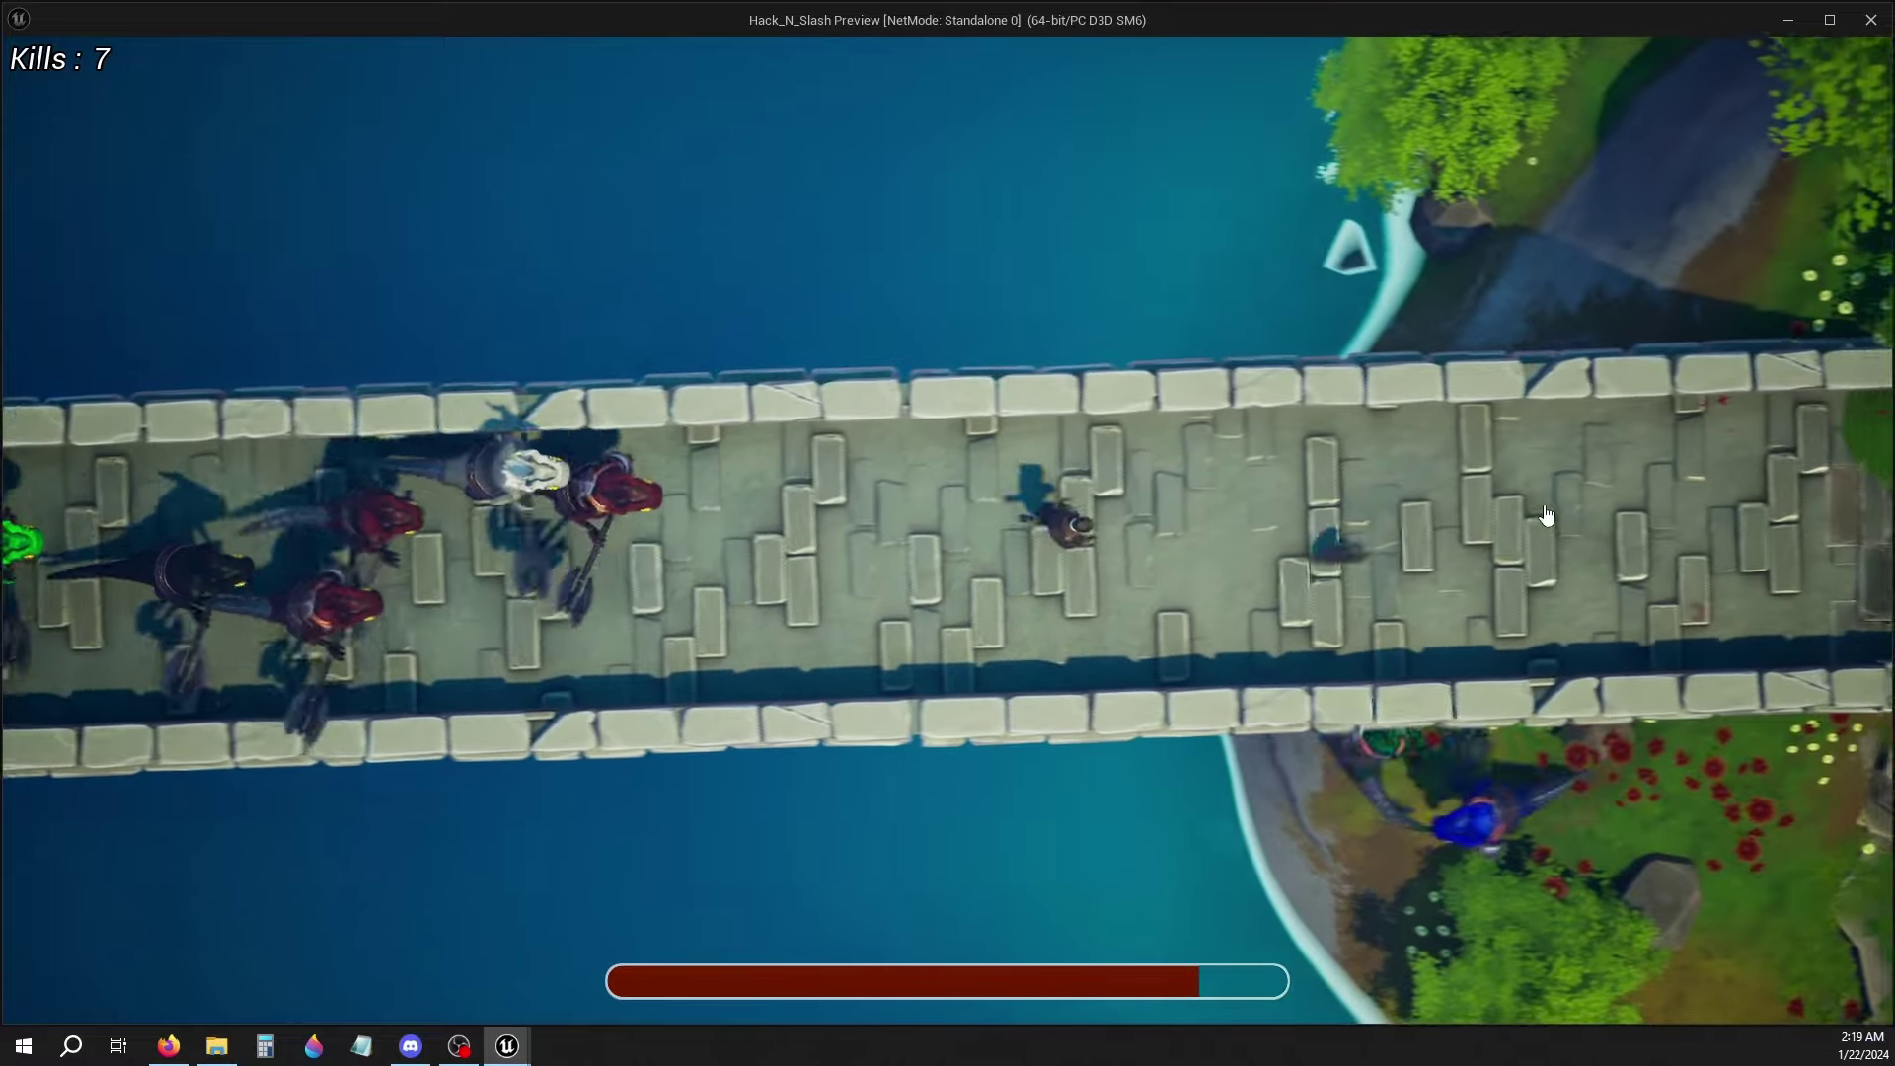
# Lead the enemies off the bridge, cross the flower garden and fight through the doorway into the round tower
pyautogui.click(1110, 750)
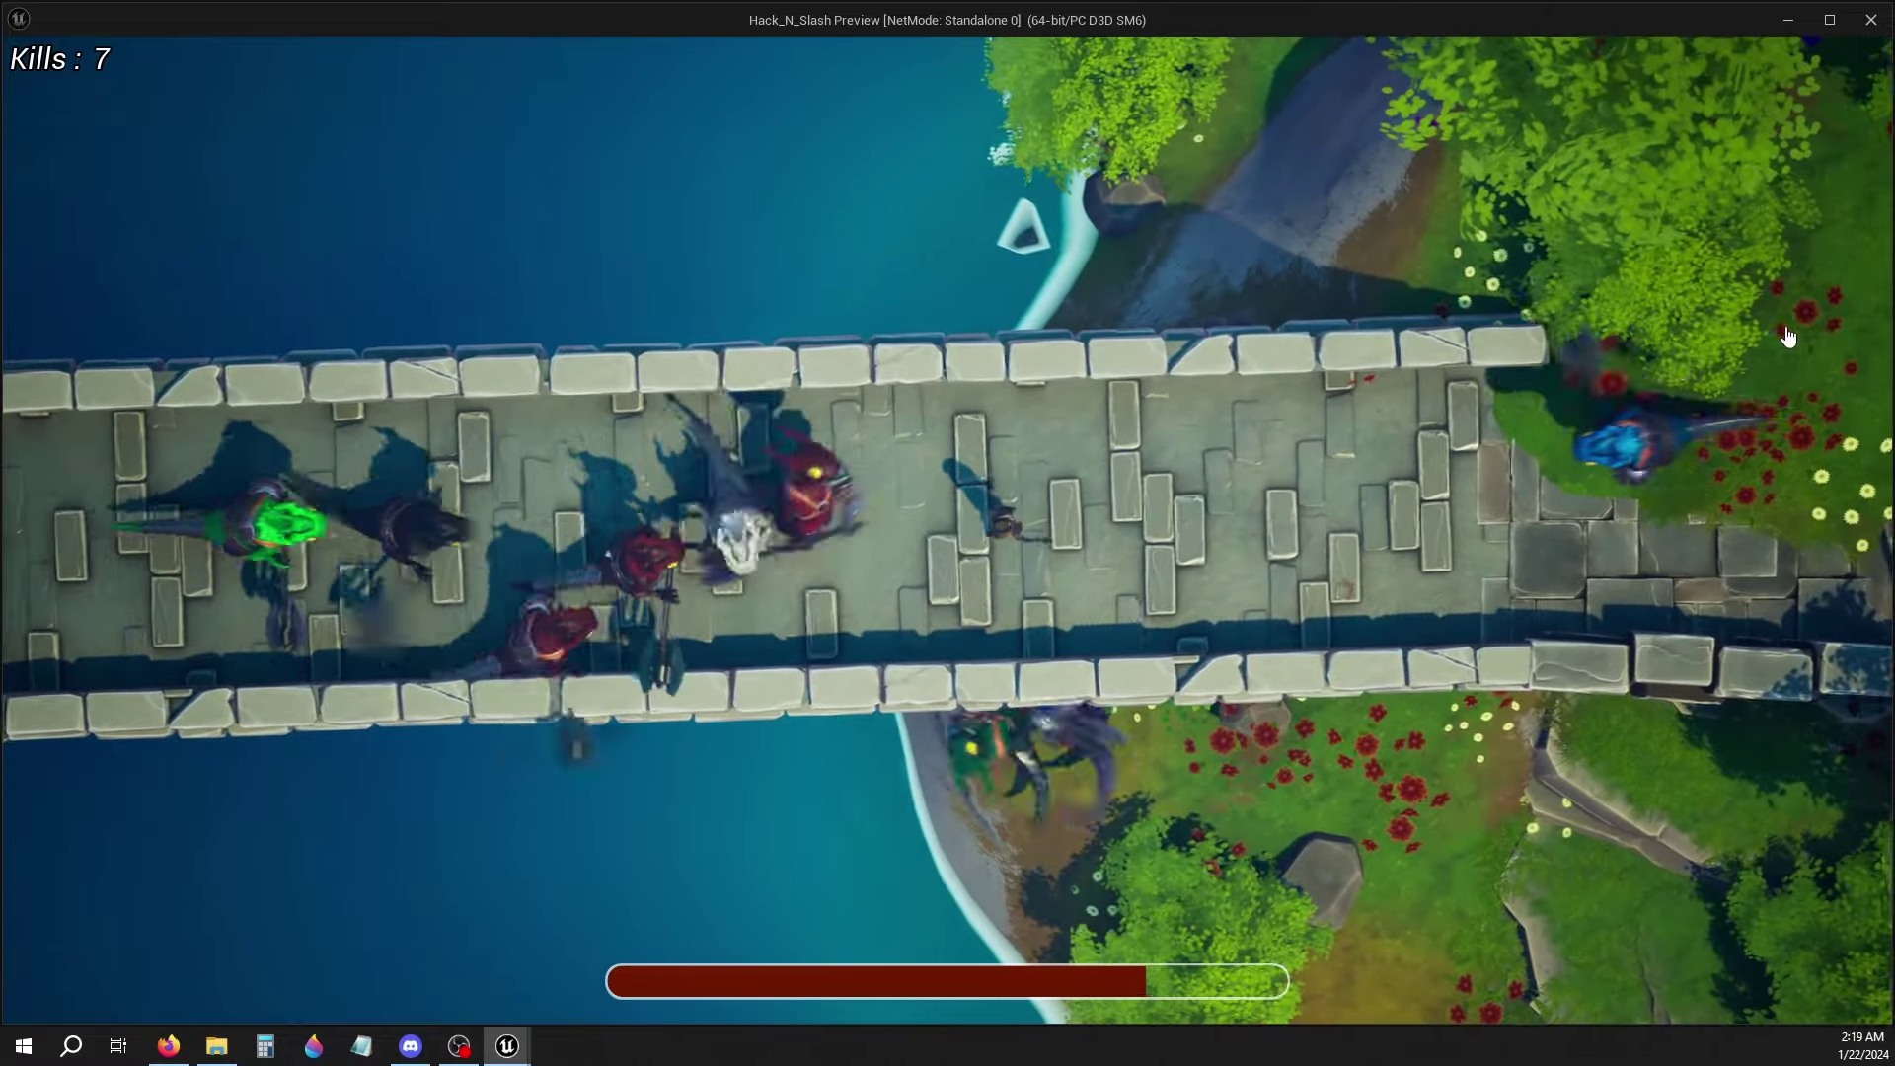
pyautogui.click(1767, 414)
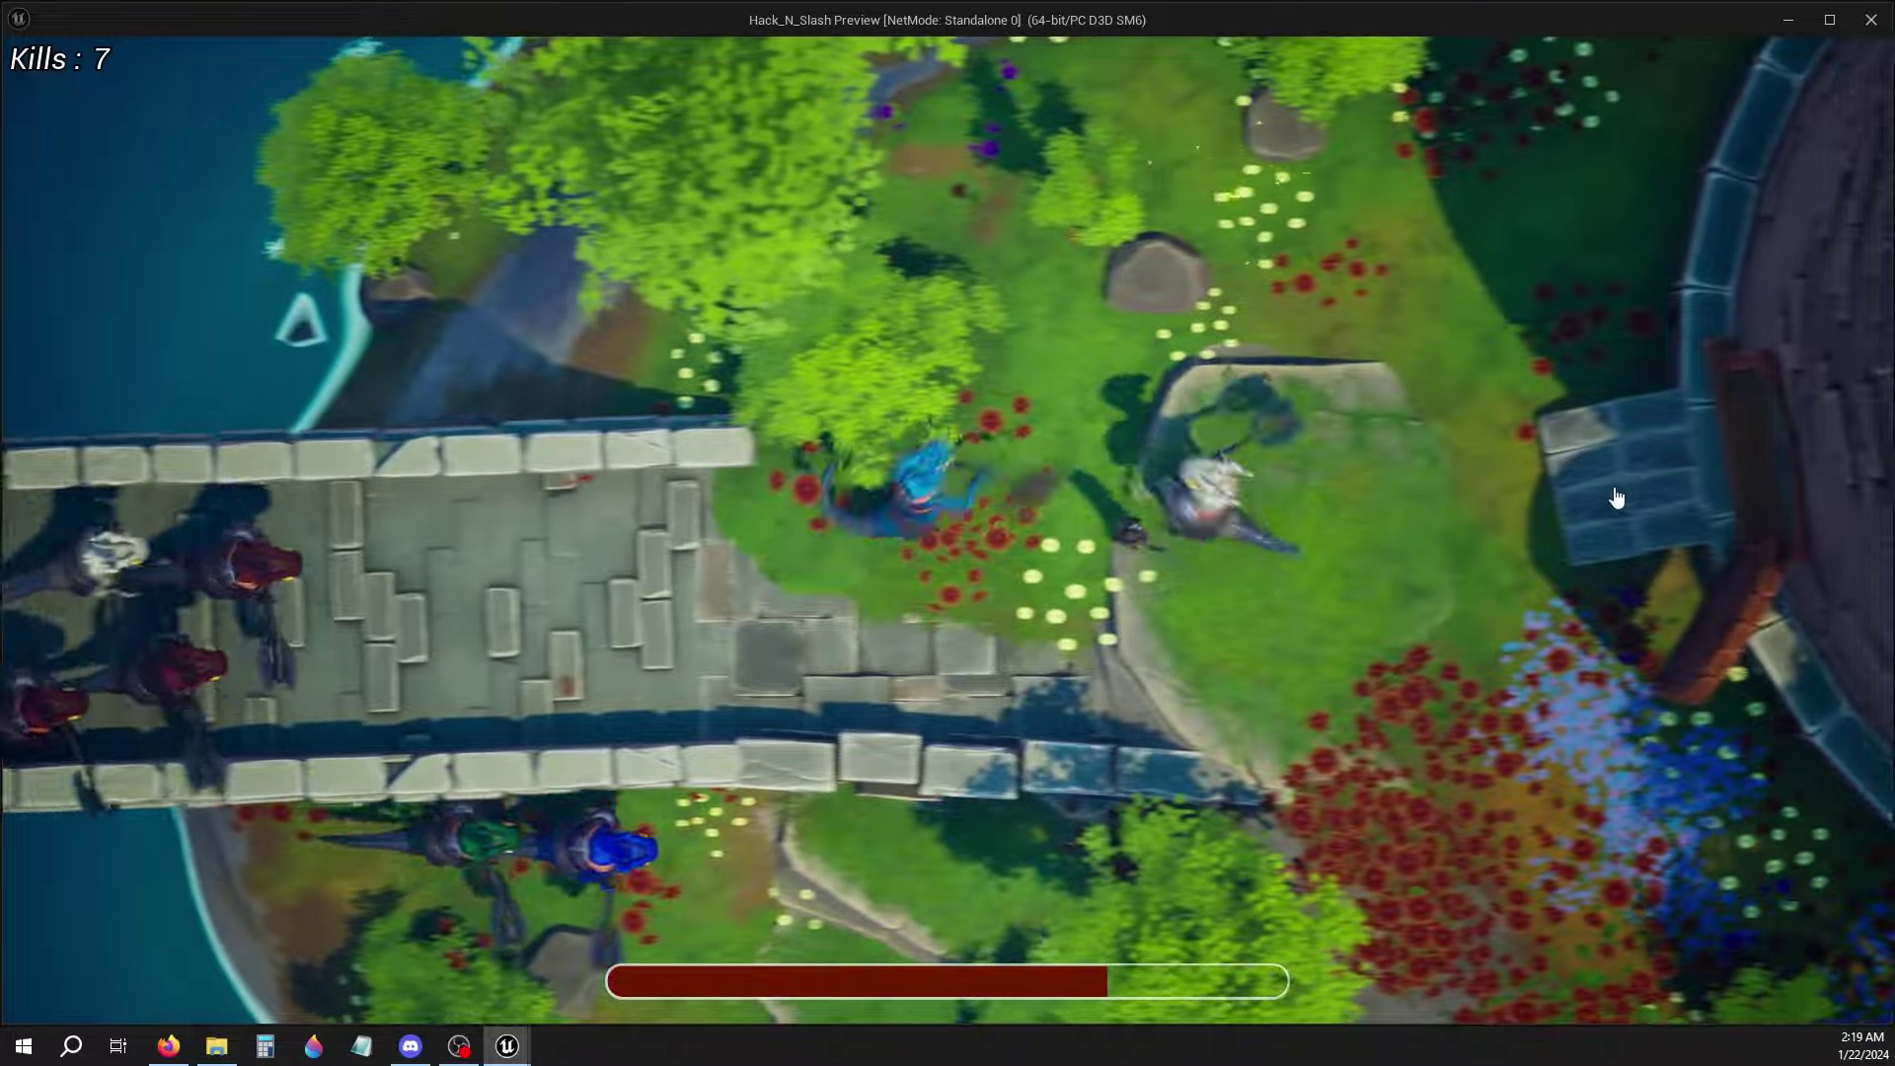
pyautogui.click(1294, 652)
pyautogui.click(1456, 373)
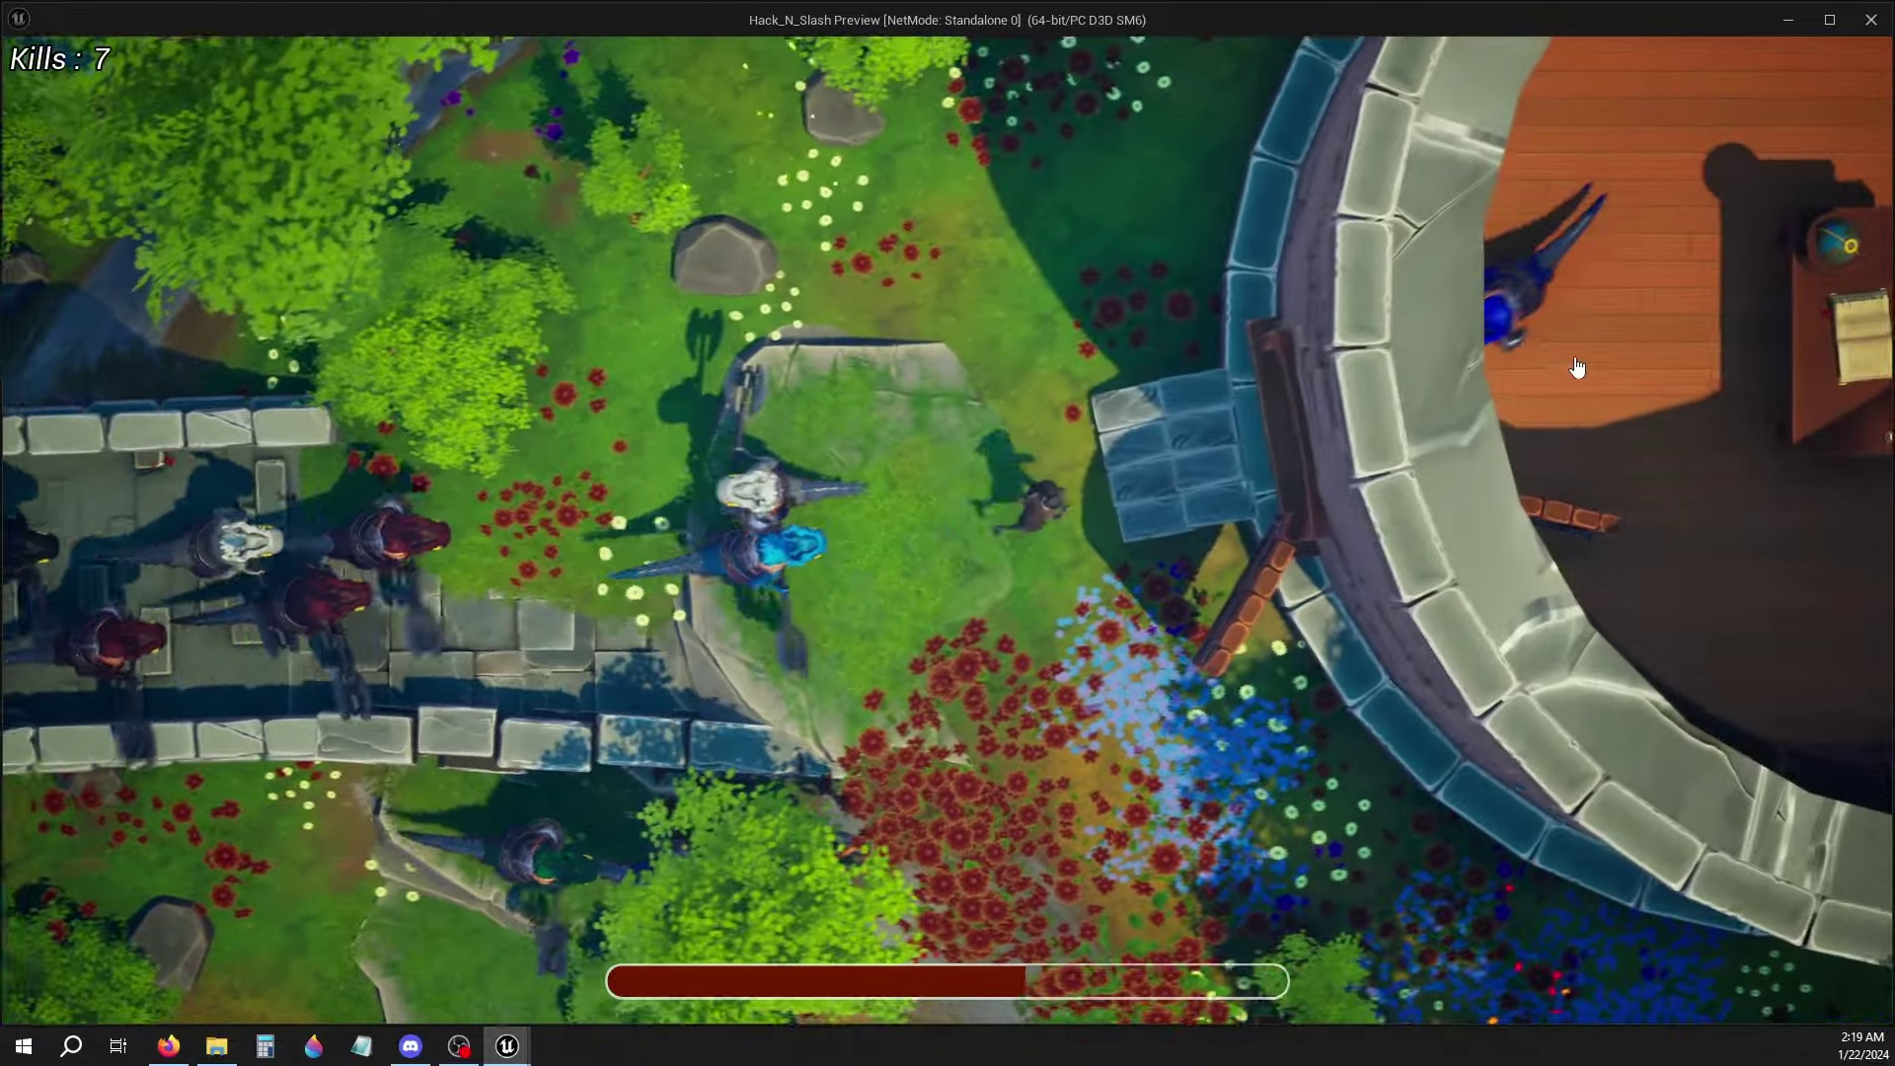
pyautogui.click(1638, 472)
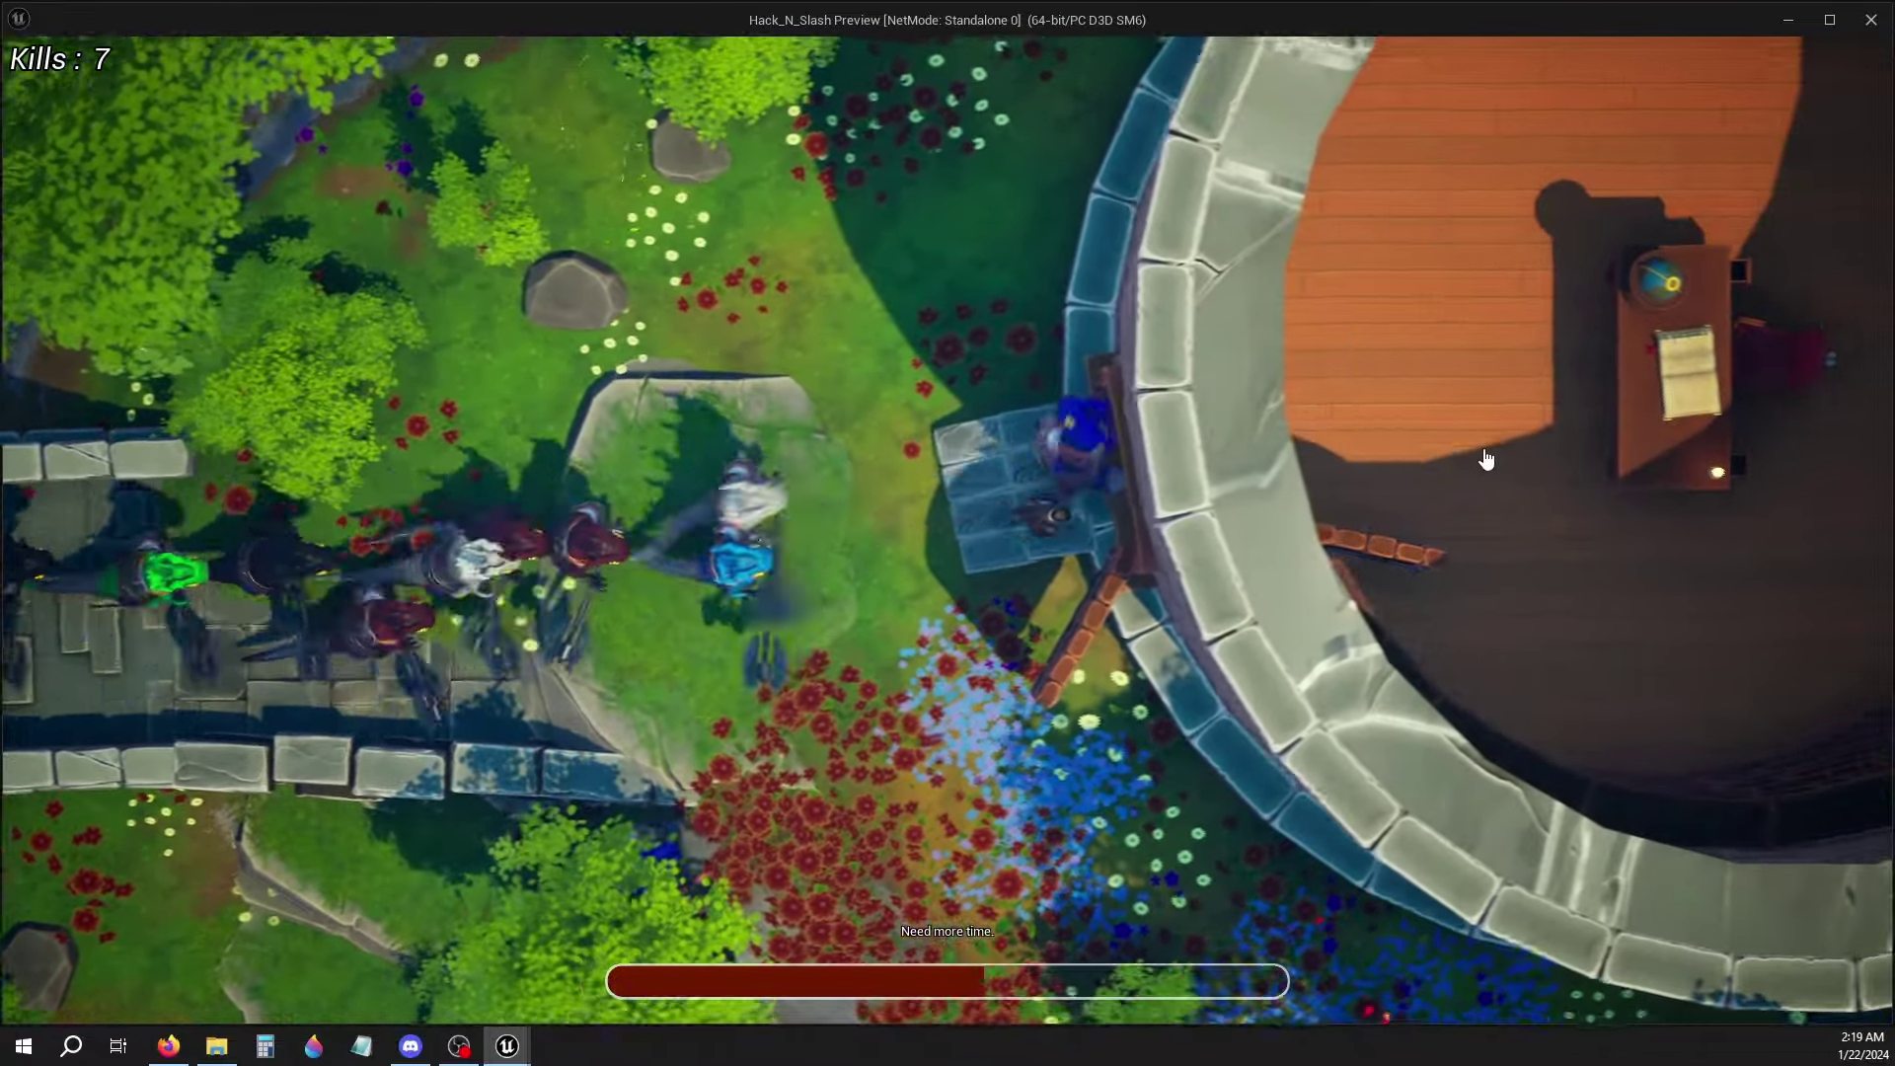
pyautogui.click(1499, 478)
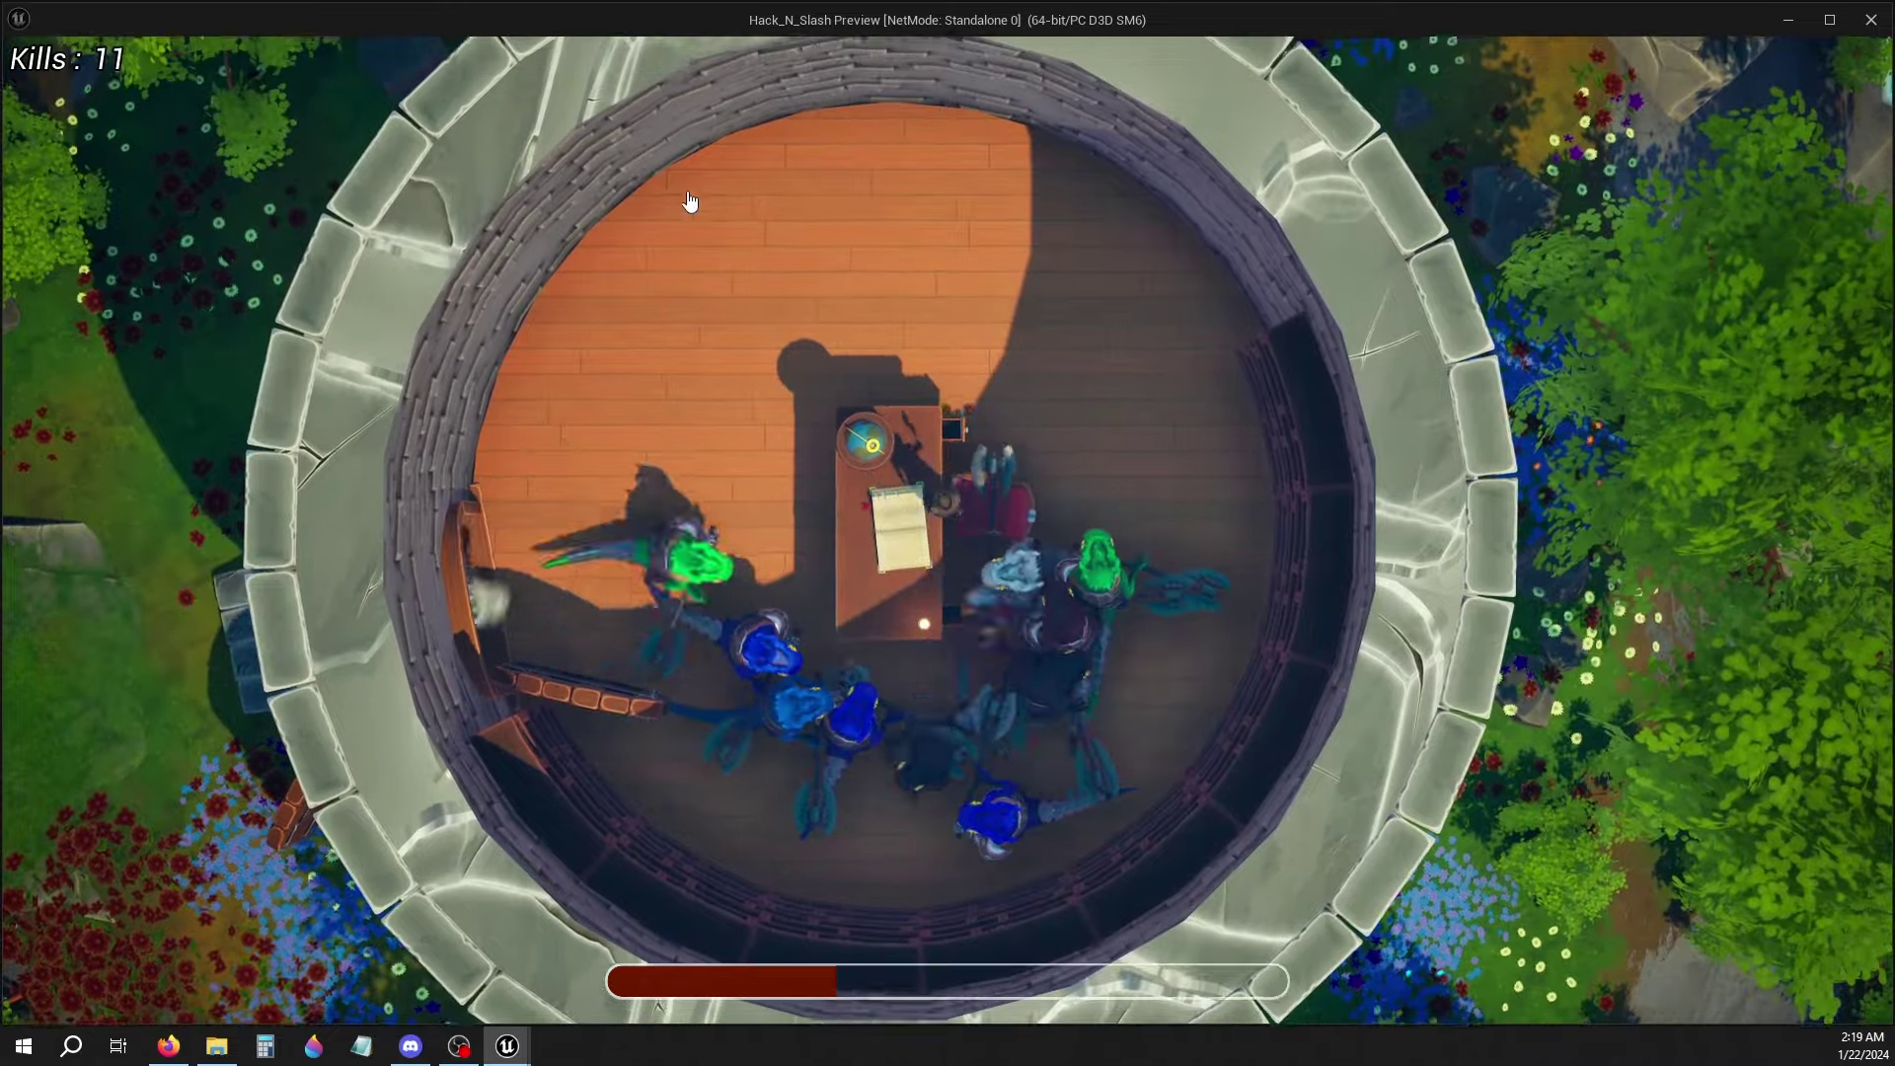
# Escape from the tower into the garden, attack the enemies following through the doorway, and end the play session
pyautogui.moveTo(186, 254)
pyautogui.mouseDown()
pyautogui.moveTo(448, 305)
pyautogui.moveTo(559, 622)
pyautogui.moveTo(826, 719)
pyautogui.mouseUp()
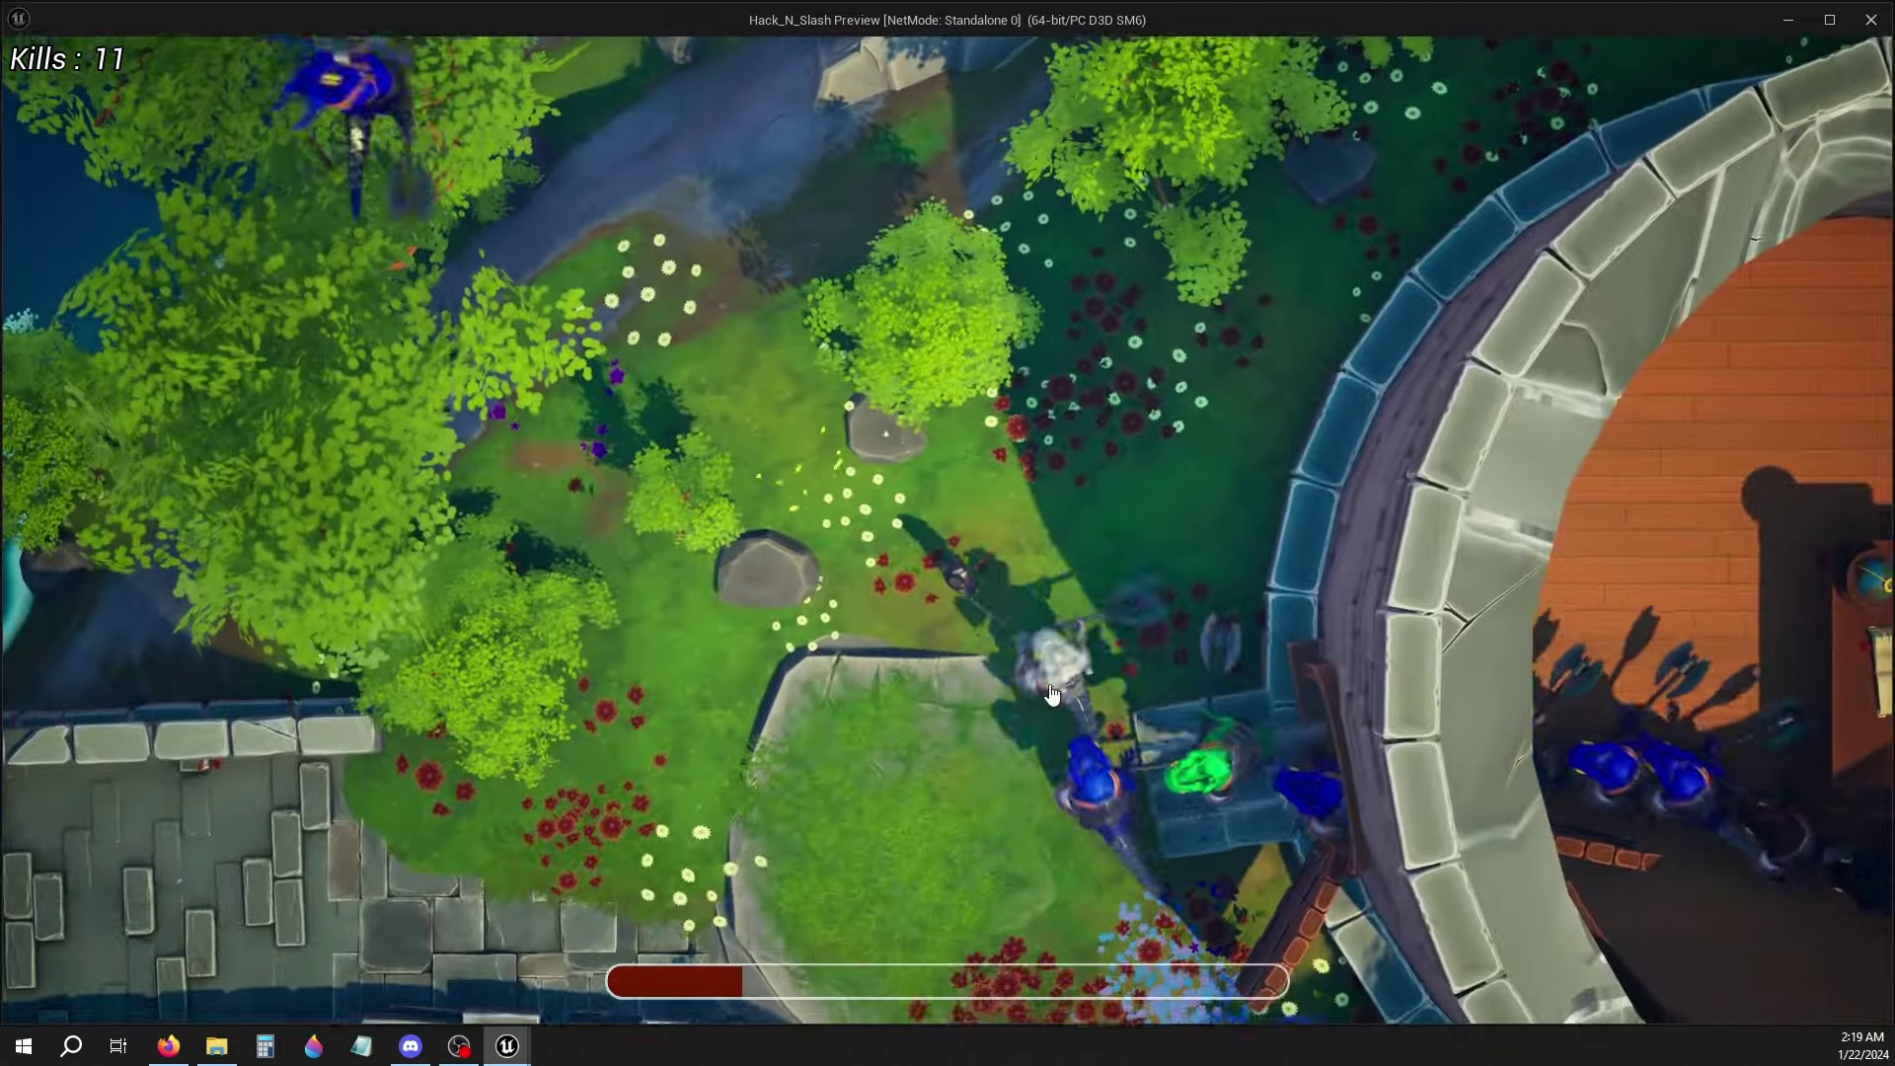
pyautogui.click(1053, 677)
pyautogui.click(992, 689)
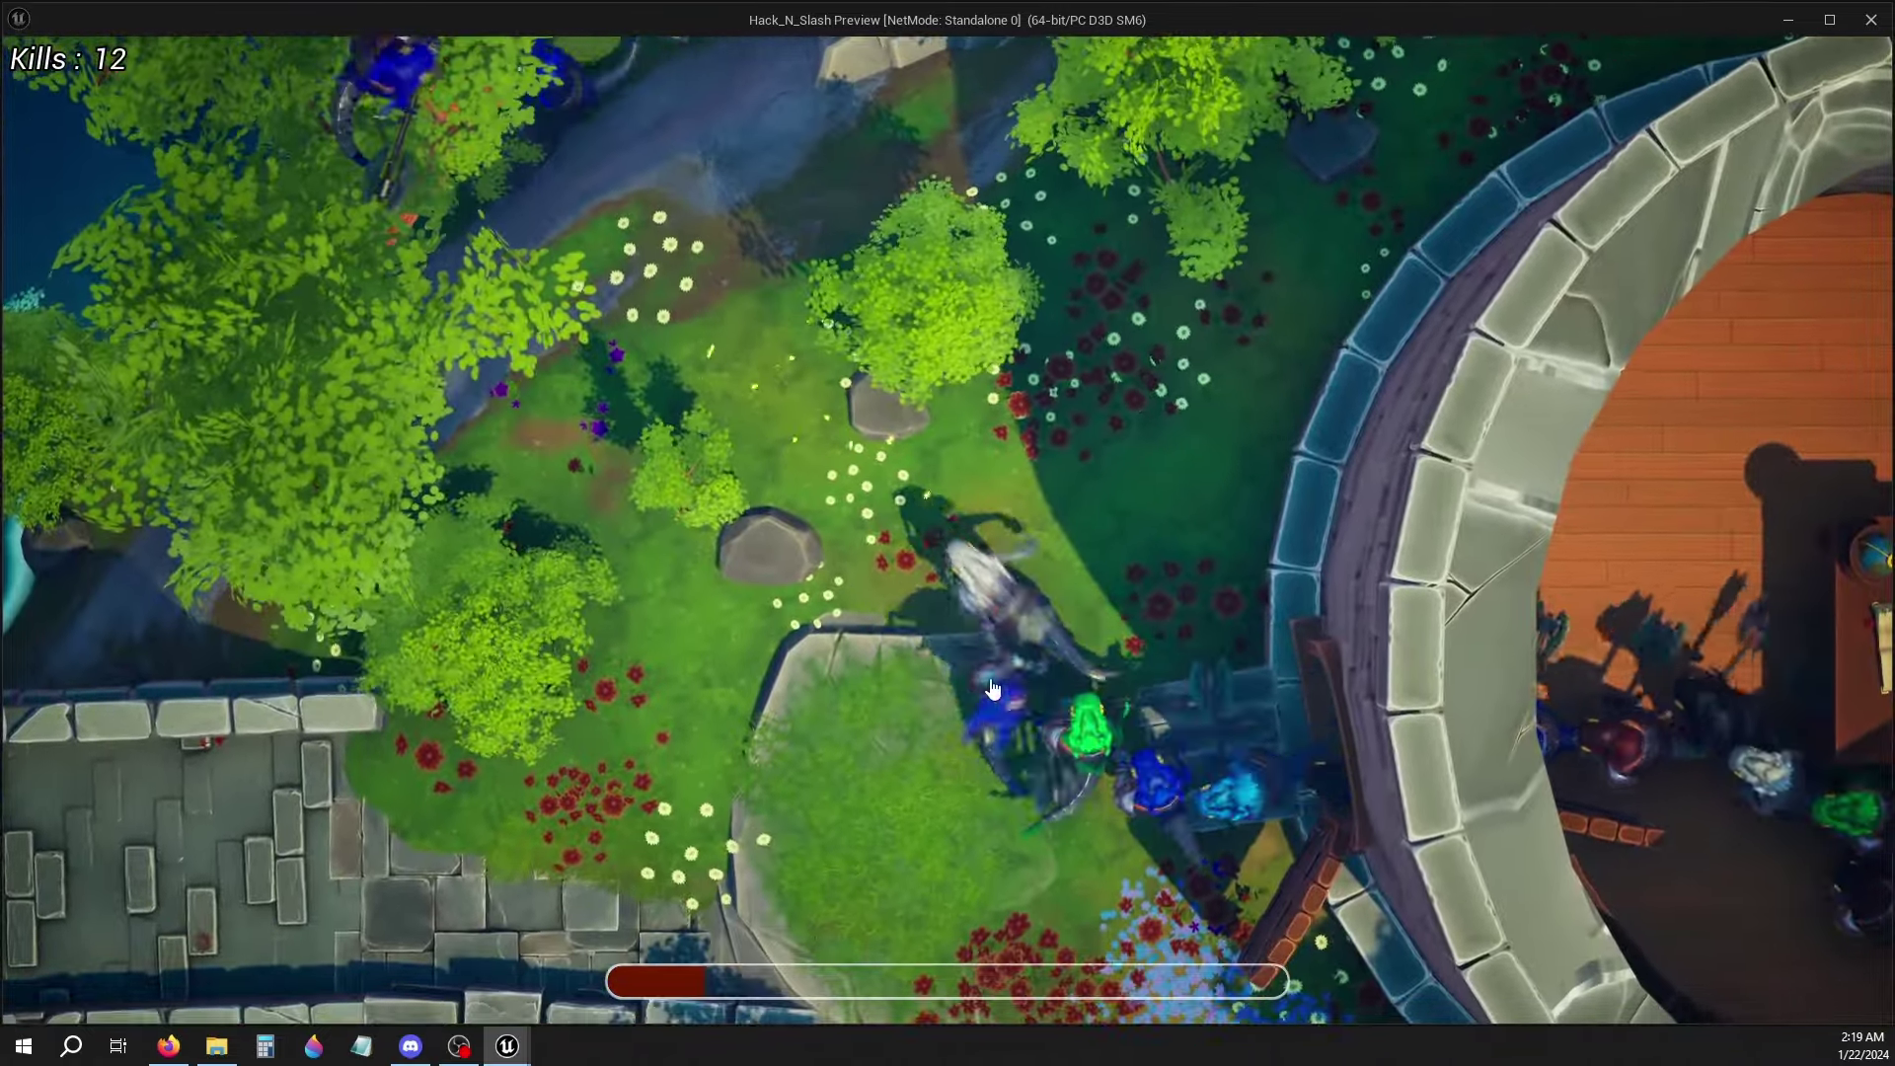
pyautogui.click(978, 668)
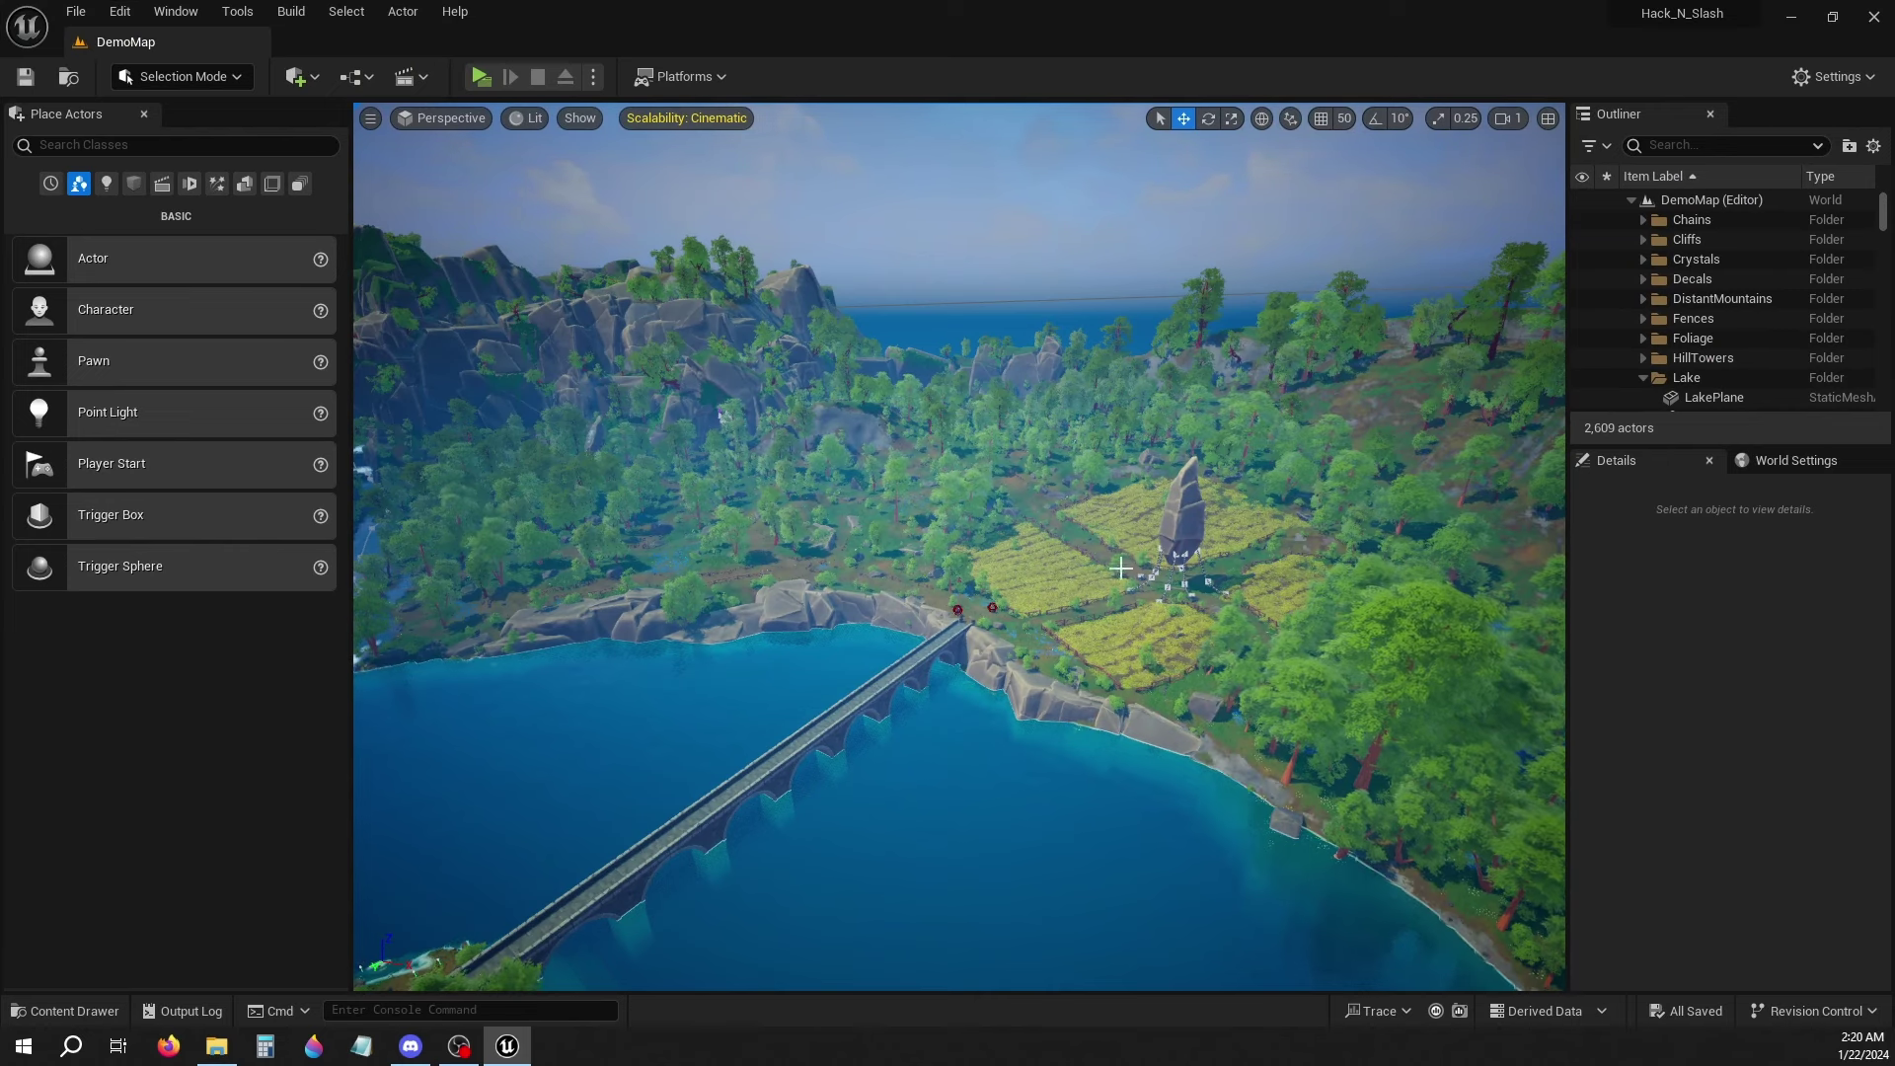
# Survey the lake, bridge, wheat fields and tower island from above in the level viewport, and save the level
pyautogui.moveTo(1183, 677); pyautogui.dragTo(1278, 686, button='right')
pyautogui.moveTo(1113, 720); pyautogui.dragTo(1012, 760, button='right')
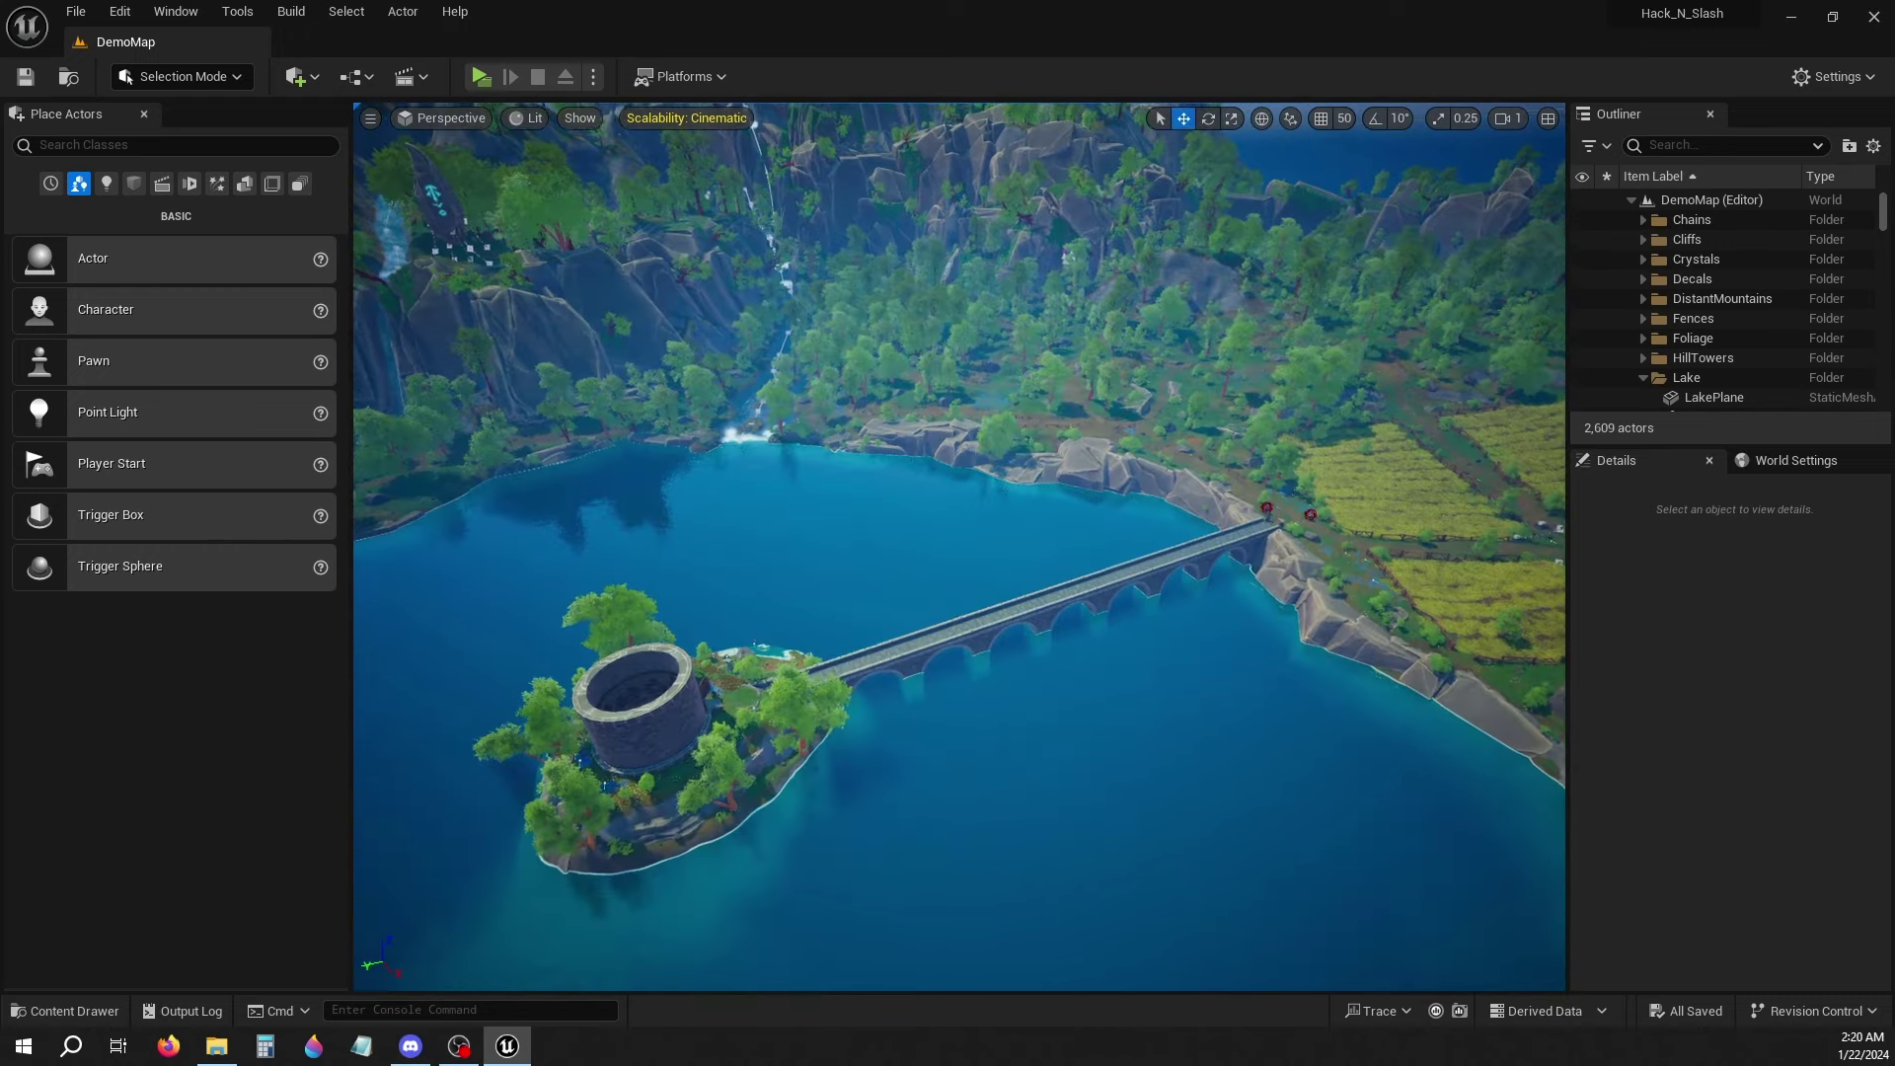
pyautogui.moveTo(1198, 676)
pyautogui.mouseDown(button='right')
pyautogui.moveTo(1274, 674)
pyautogui.moveTo(1197, 676)
pyautogui.mouseUp(button='right')
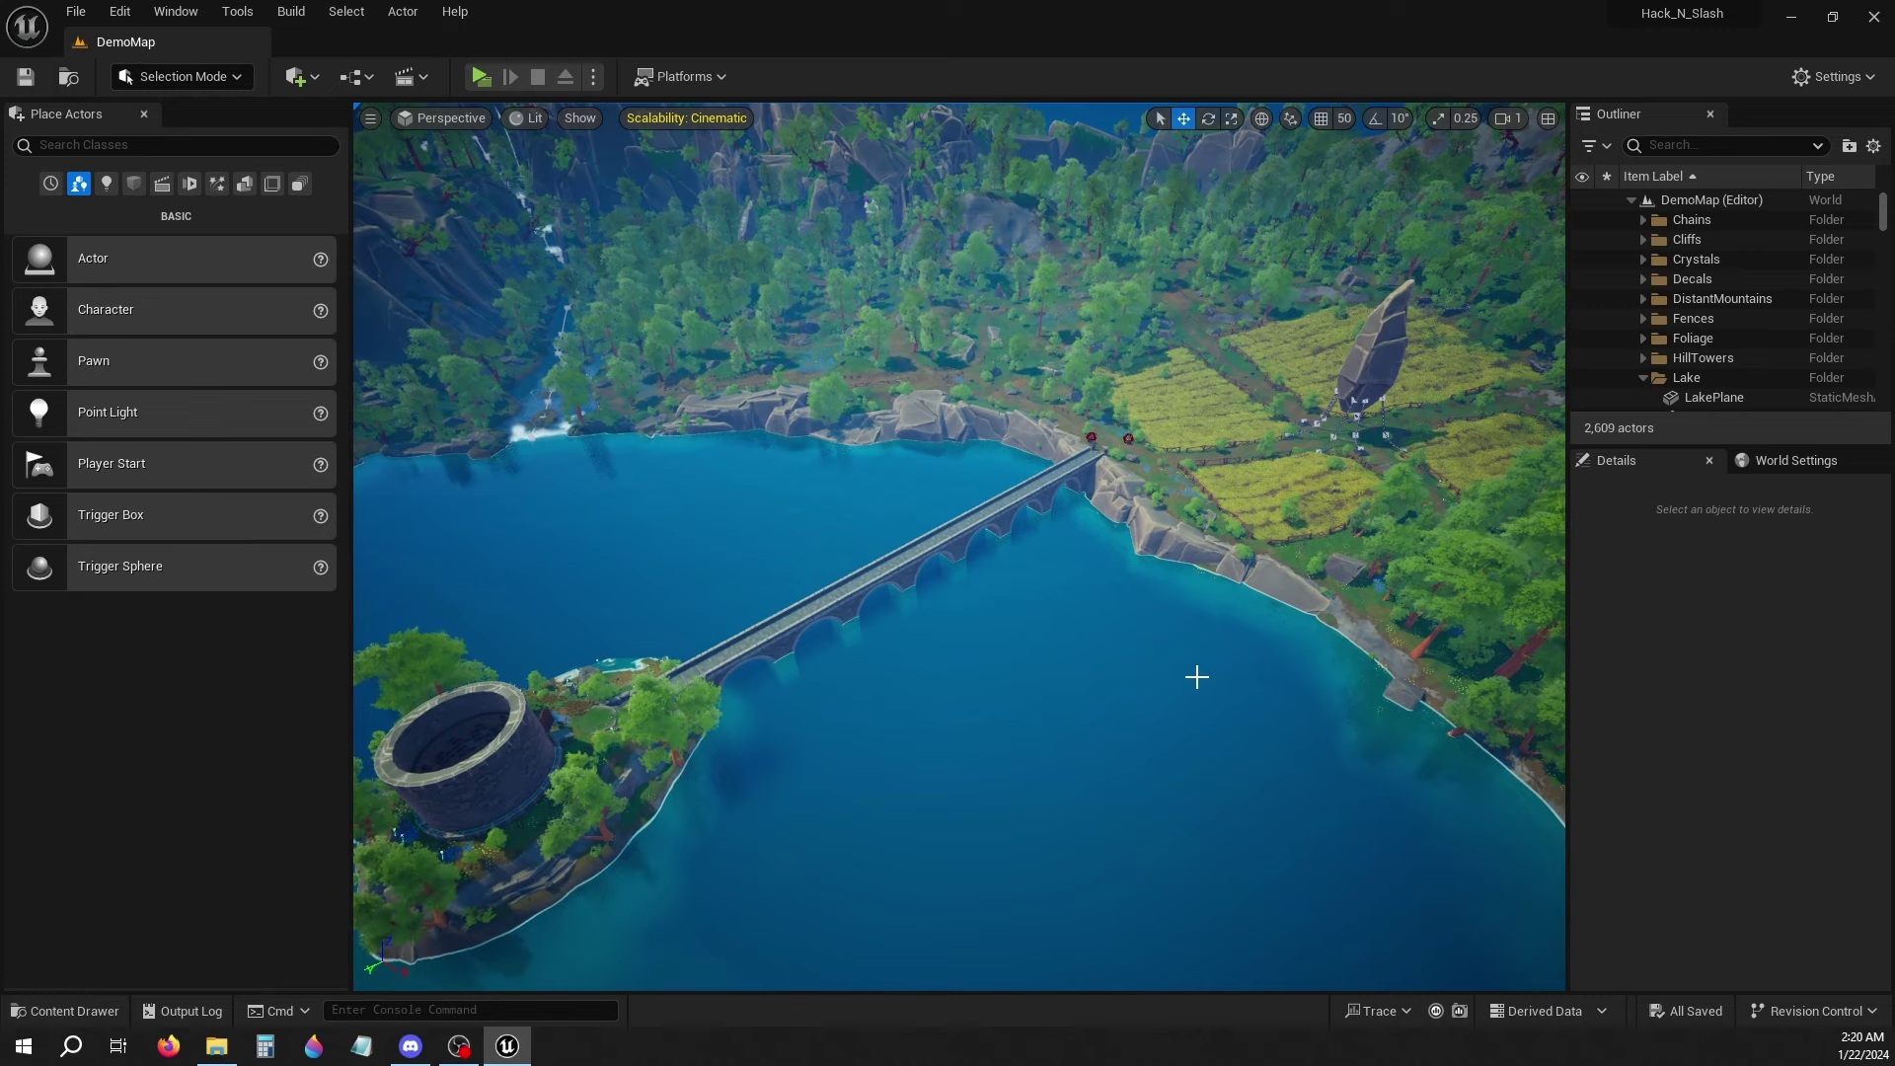
pyautogui.click(24, 85)
pyautogui.moveTo(1011, 689); pyautogui.dragTo(1104, 681, button='right')
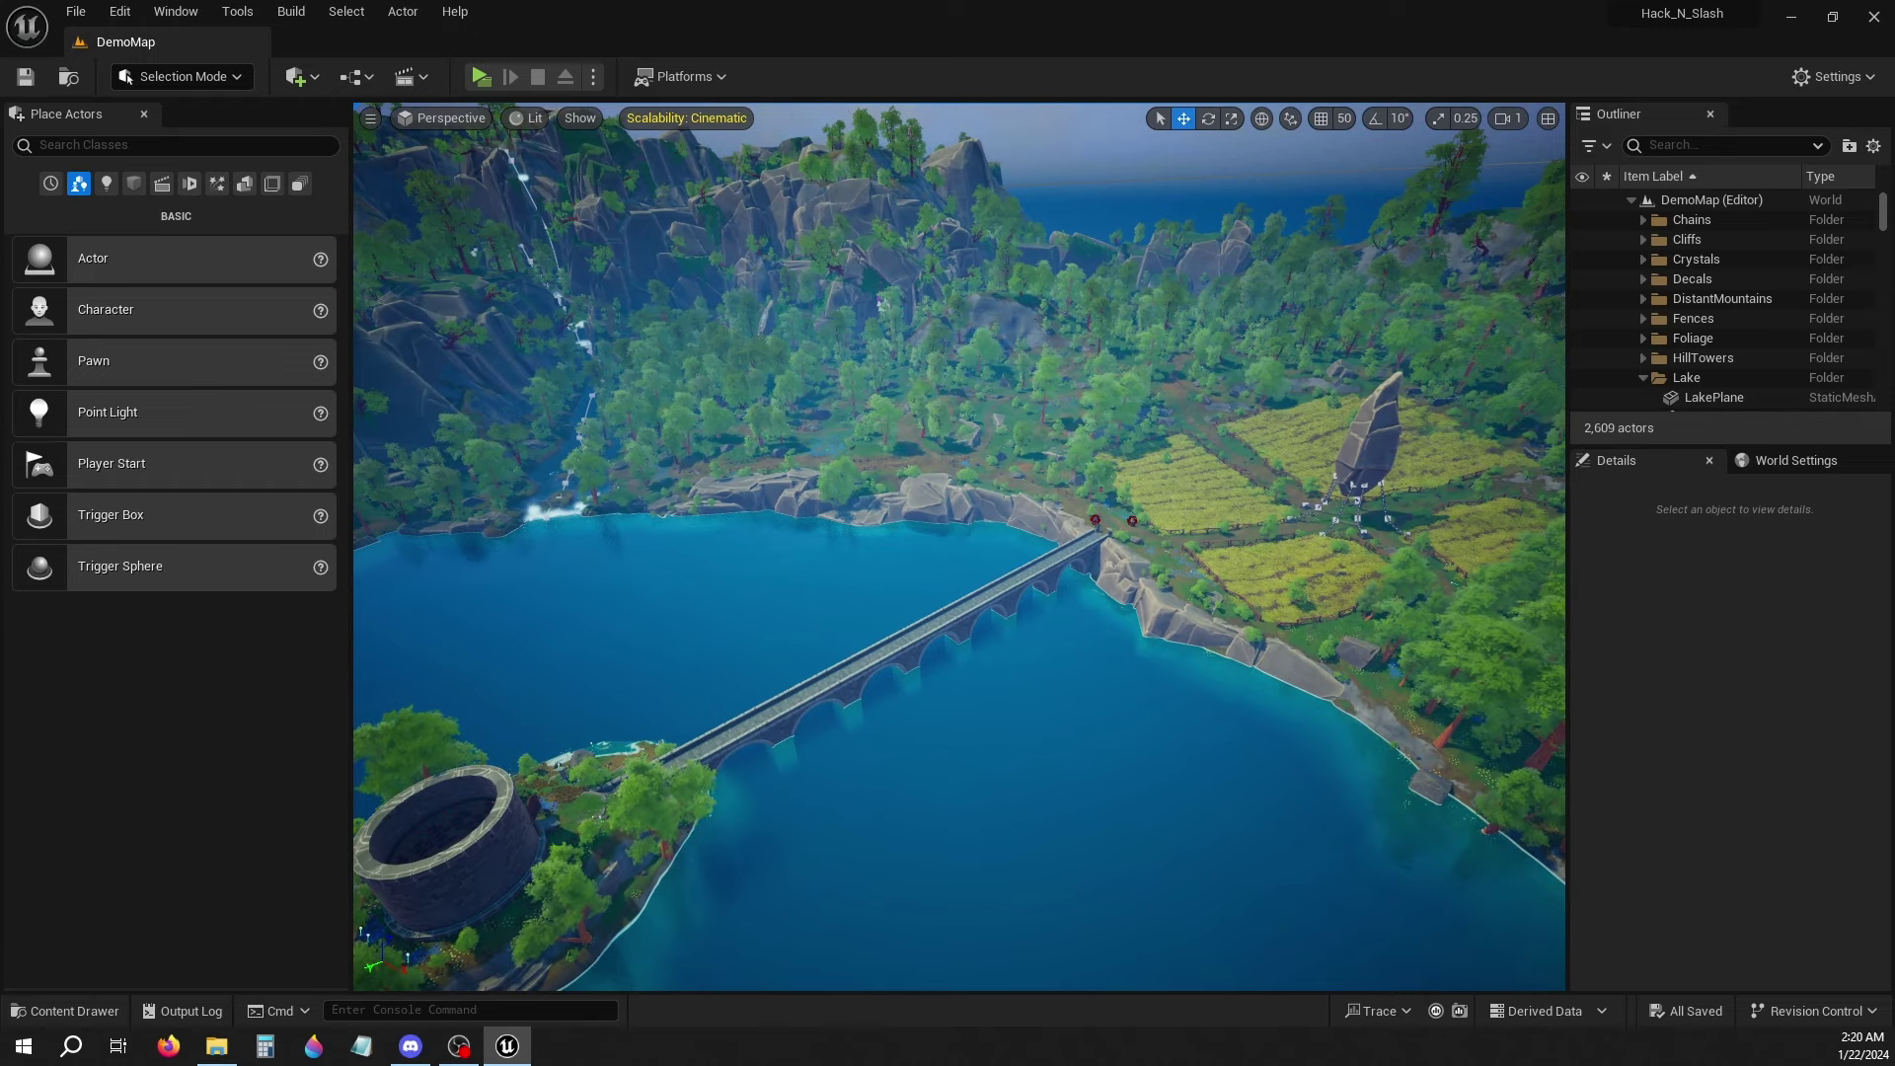
pyautogui.moveTo(1088, 681); pyautogui.dragTo(959, 666, button='right')
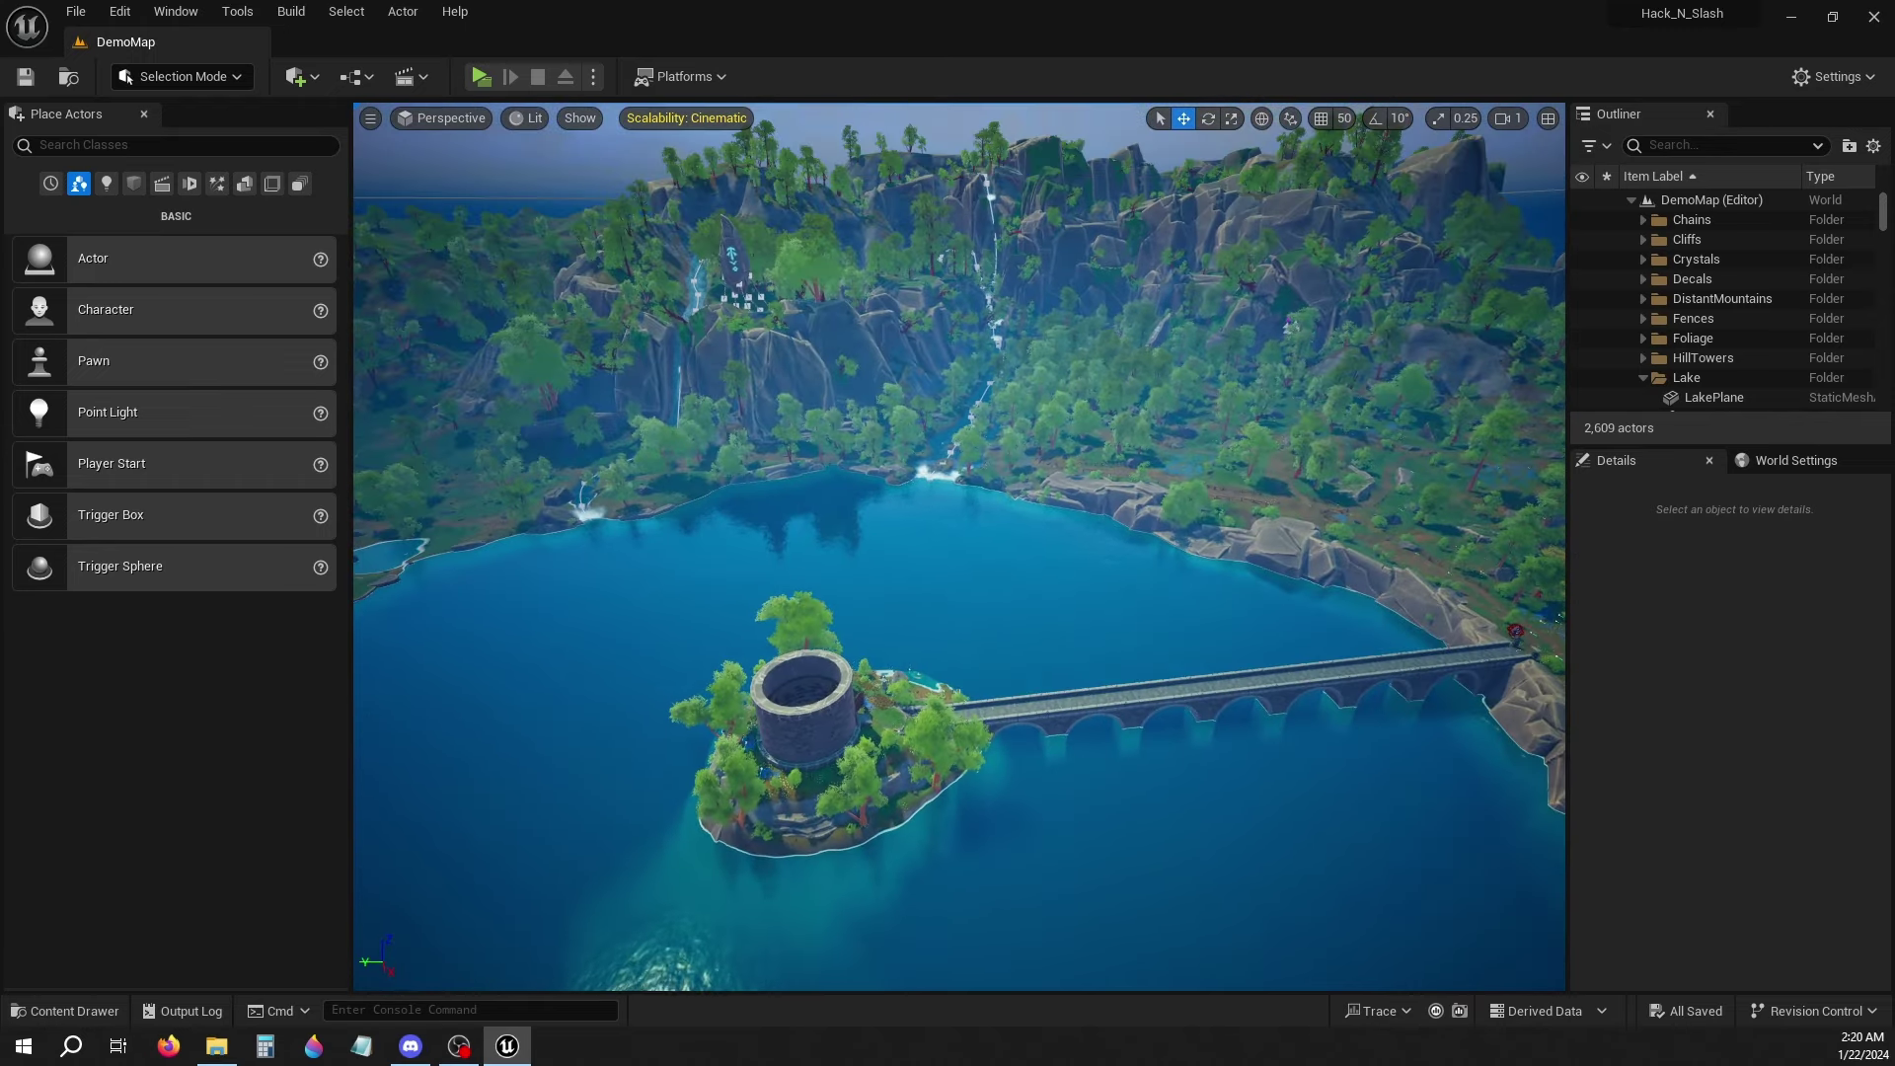